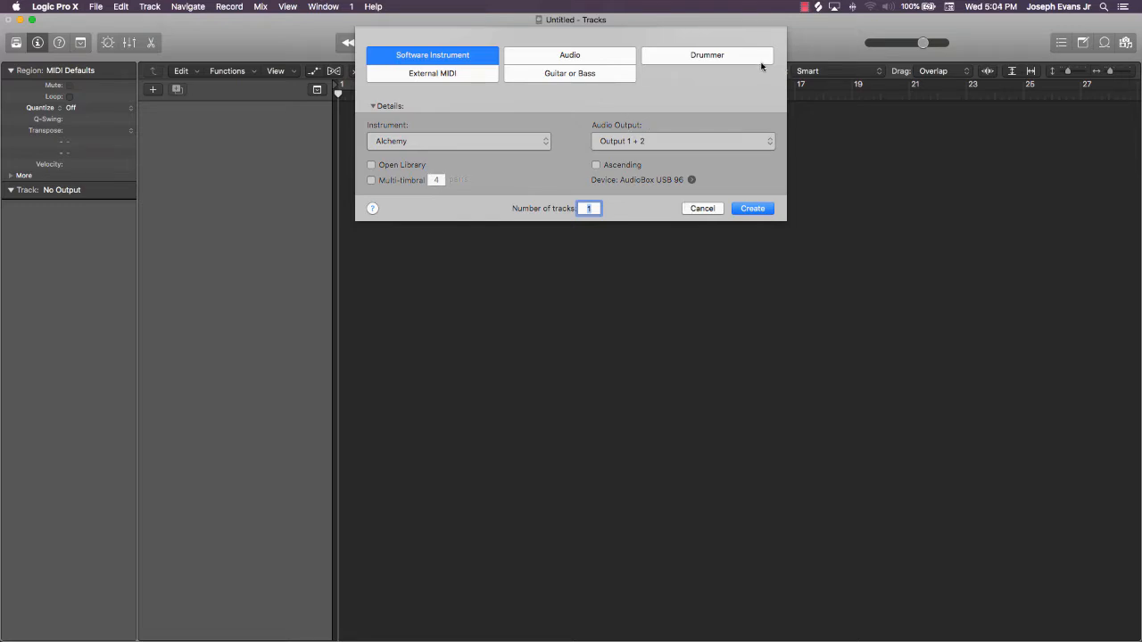
# Create one audio track and import all WAV files from the momentary trackouts bpm 98 folder onto separate tracks below it
pyautogui.click(614, 57)
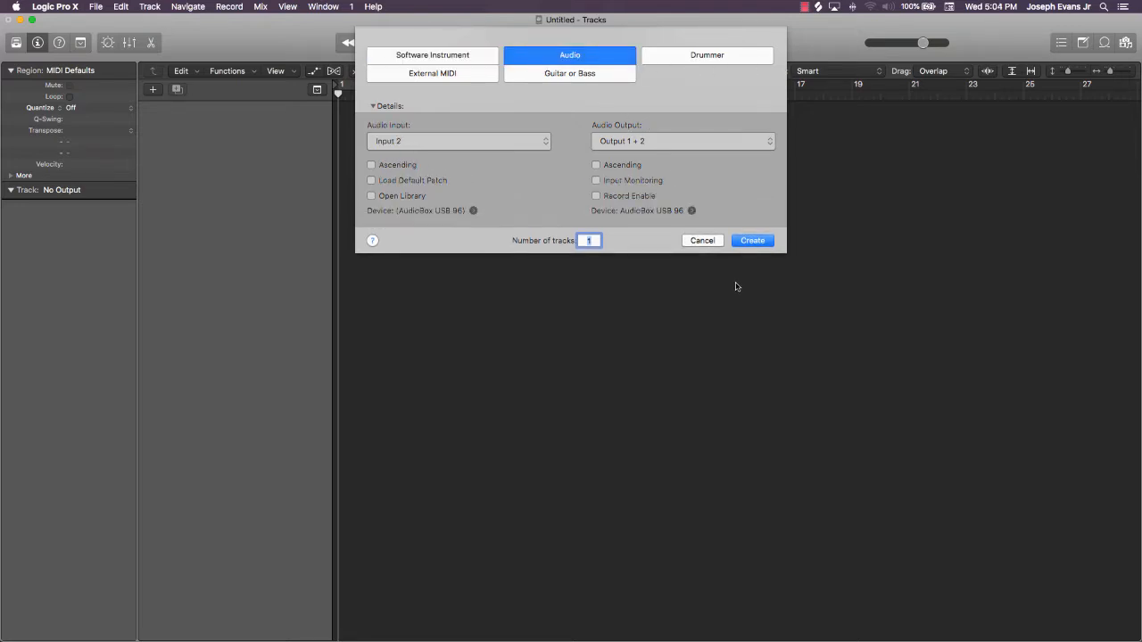
pyautogui.click(752, 241)
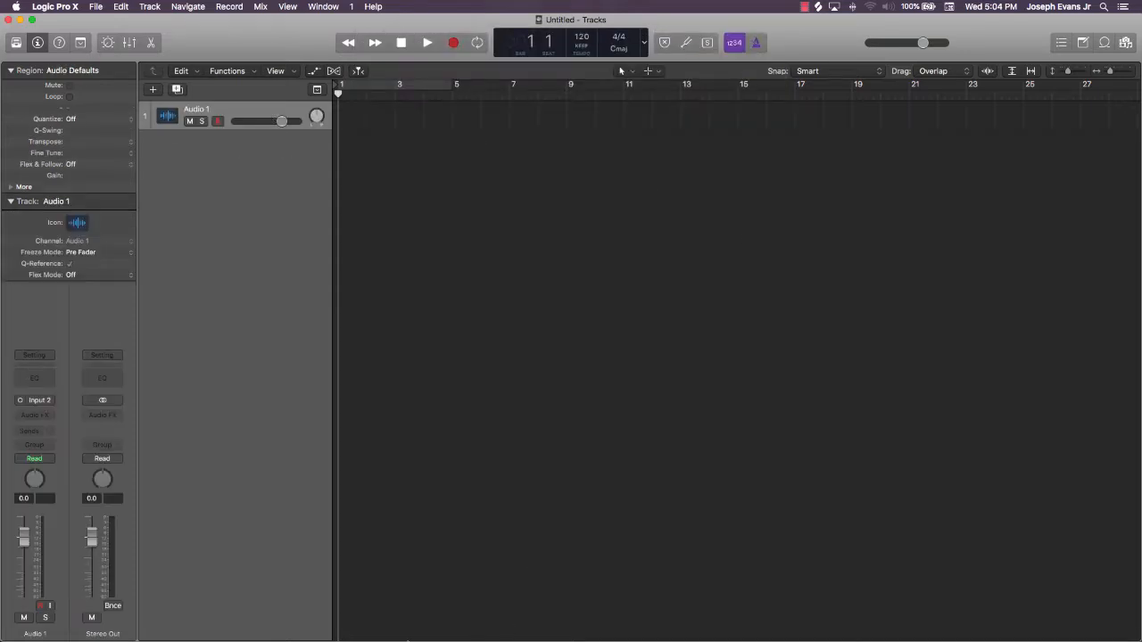
pyautogui.click(325, 628)
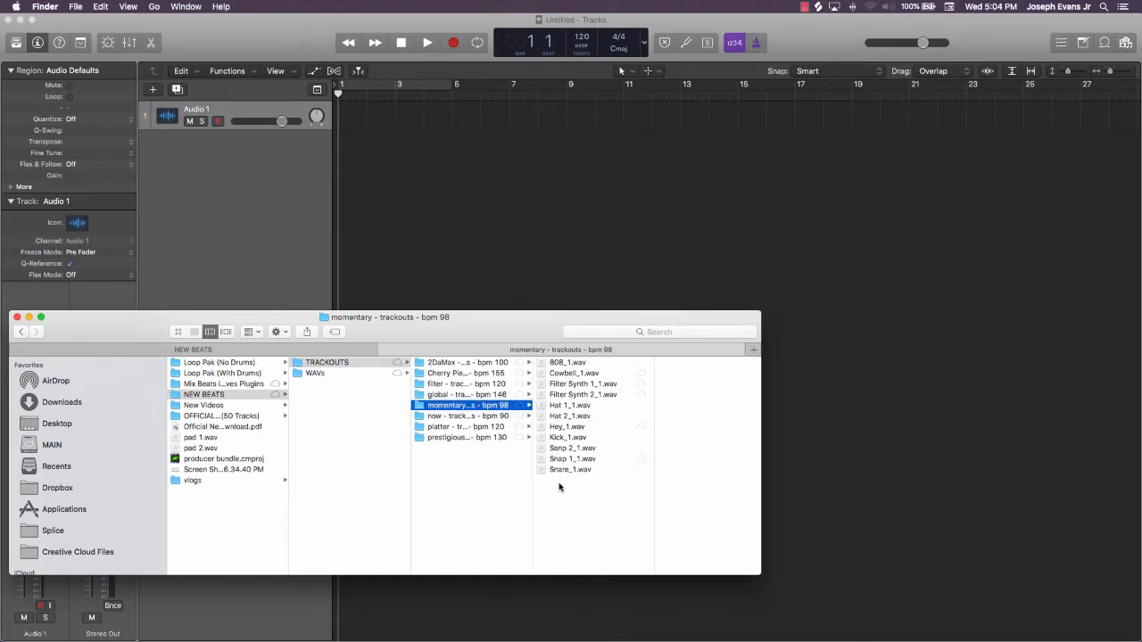
pyautogui.moveTo(559, 487); pyautogui.dragTo(562, 355)
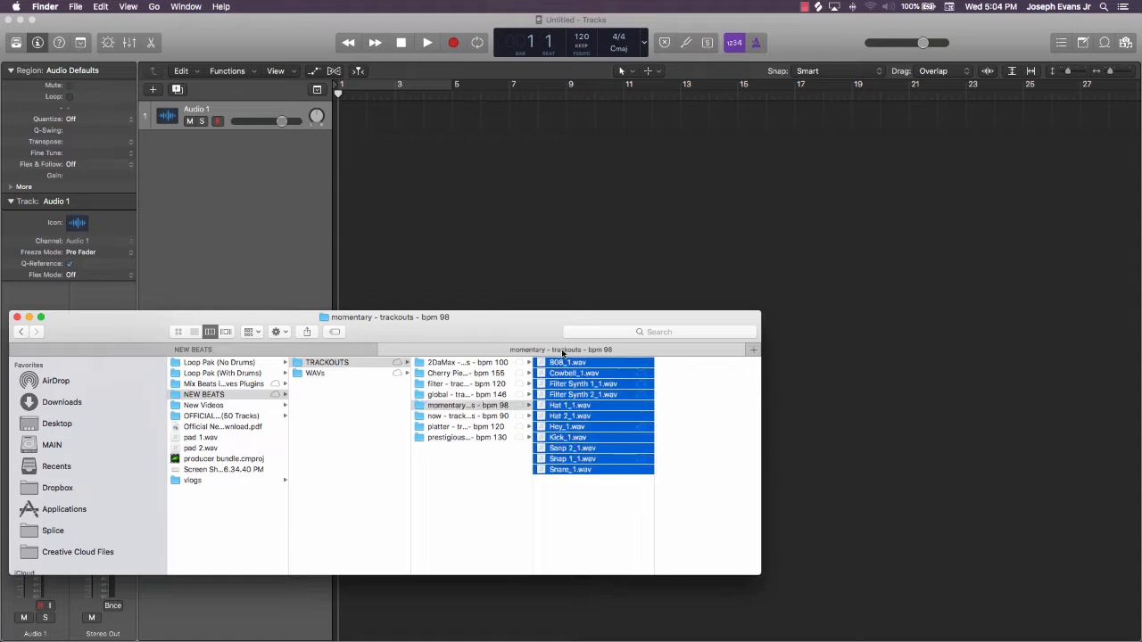
pyautogui.moveTo(504, 302); pyautogui.dragTo(340, 198)
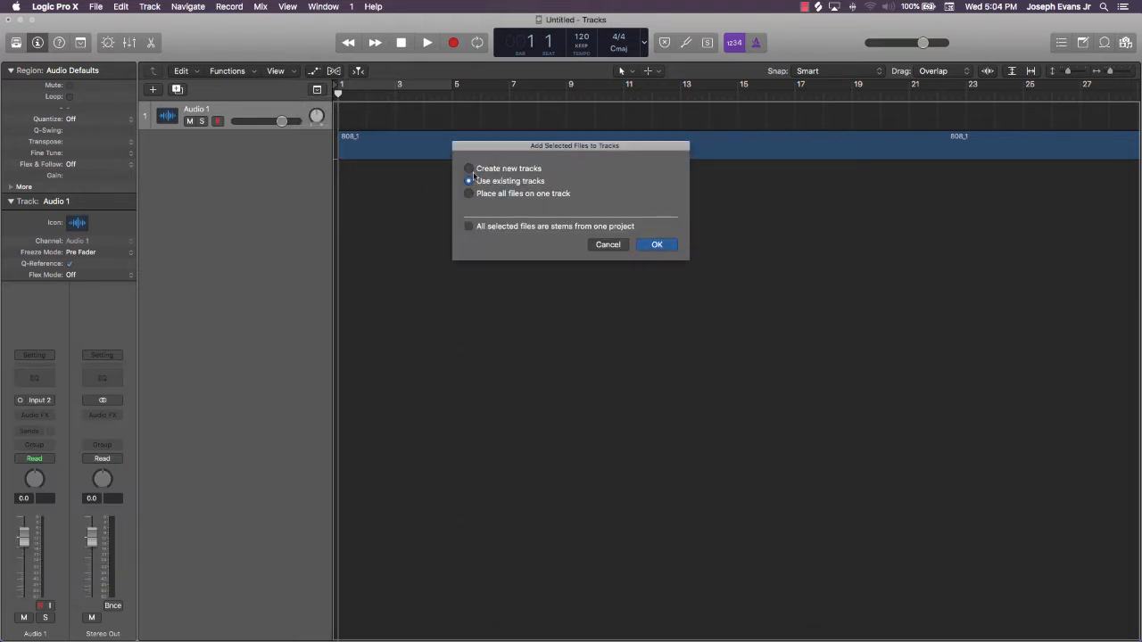
pyautogui.click(657, 251)
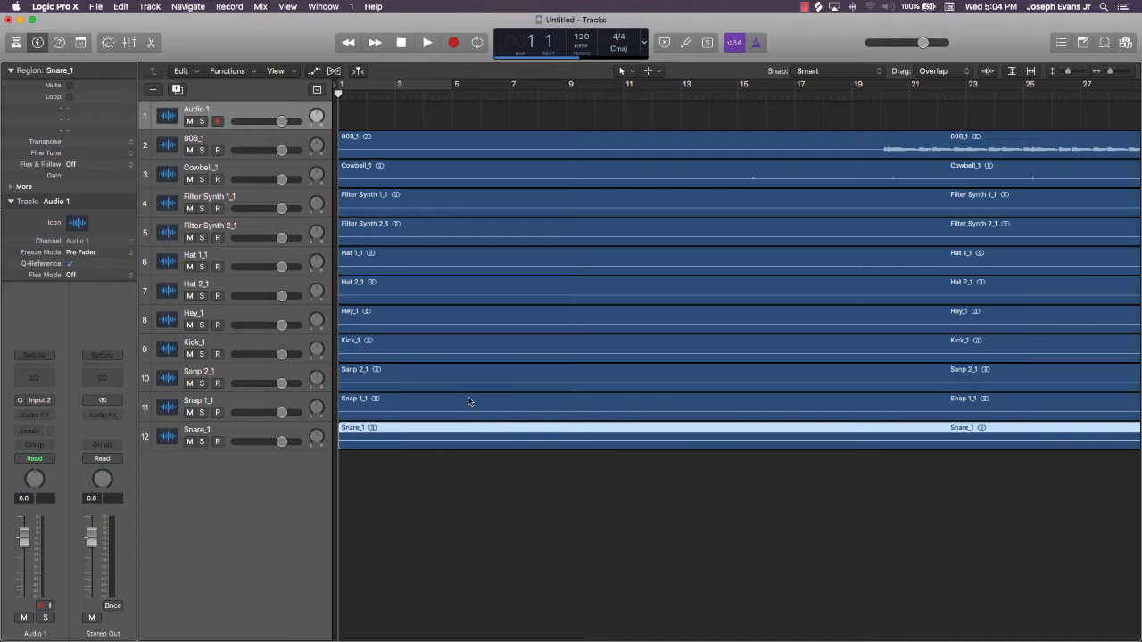
# Save the project as "momentary - mix" in the Logic folder
pyautogui.press('super+s')
pyautogui.click(549, 156)
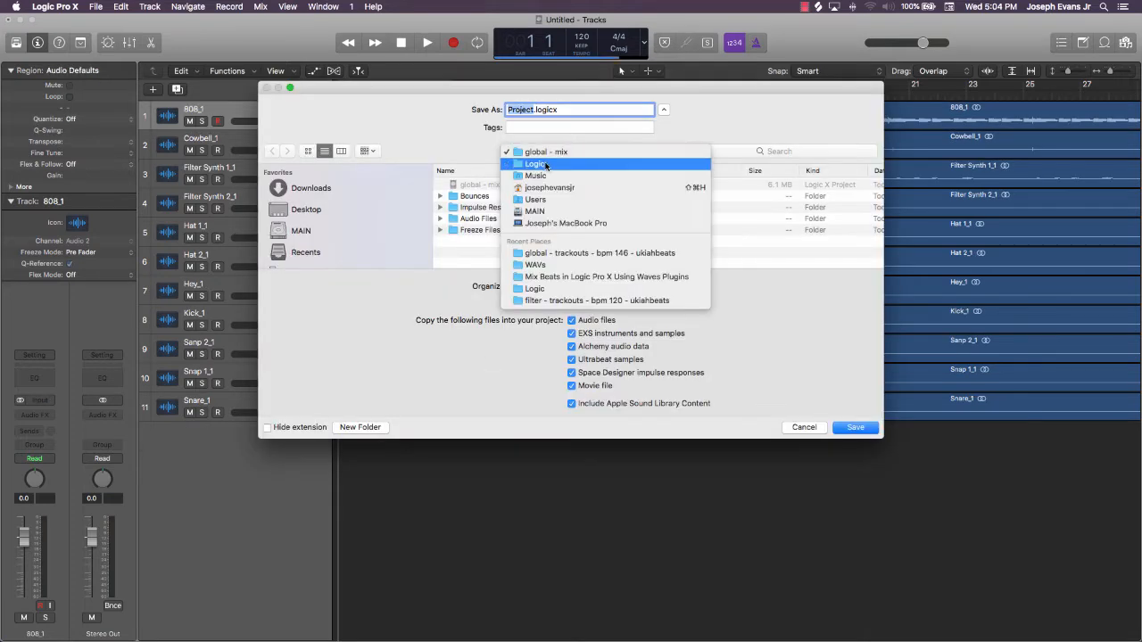
pyautogui.click(546, 165)
pyautogui.write('mom')
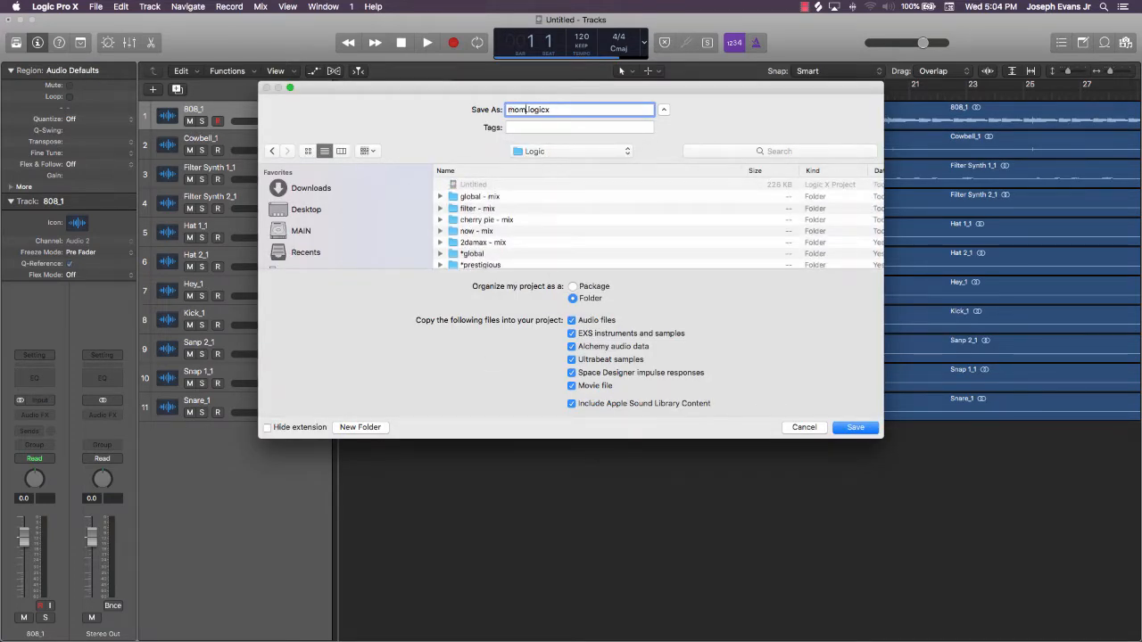
pyautogui.write('entary - mix')
pyautogui.press('Return')
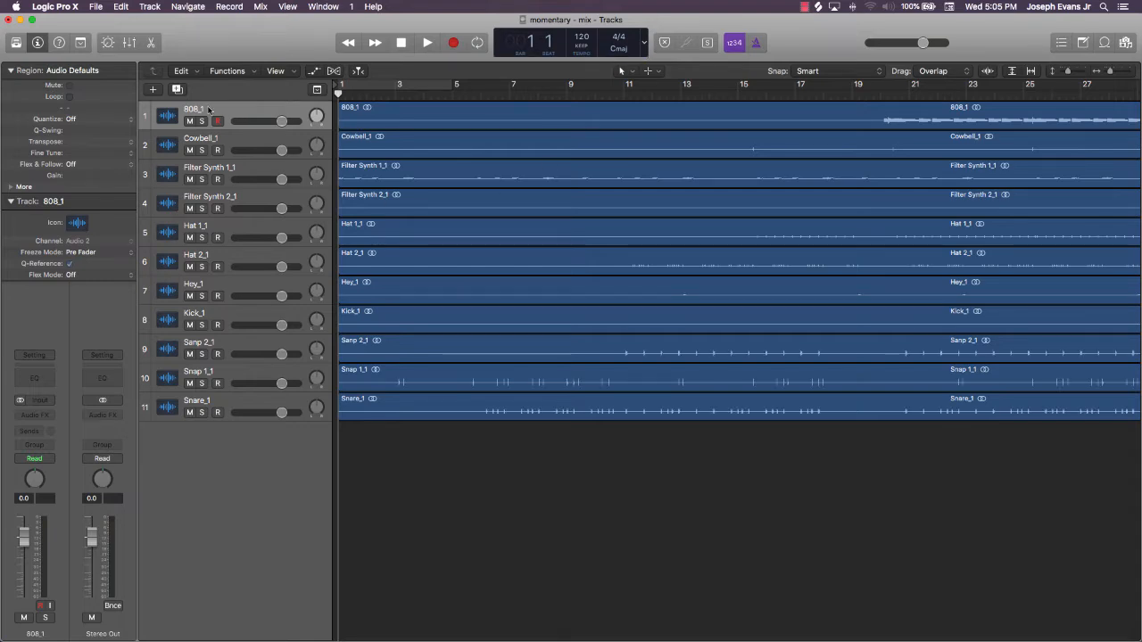
# Remove the "_1" suffix from the first two track names, leaving 808 and Cowbell
pyautogui.doubleClick(207, 109)
pyautogui.press('Right')
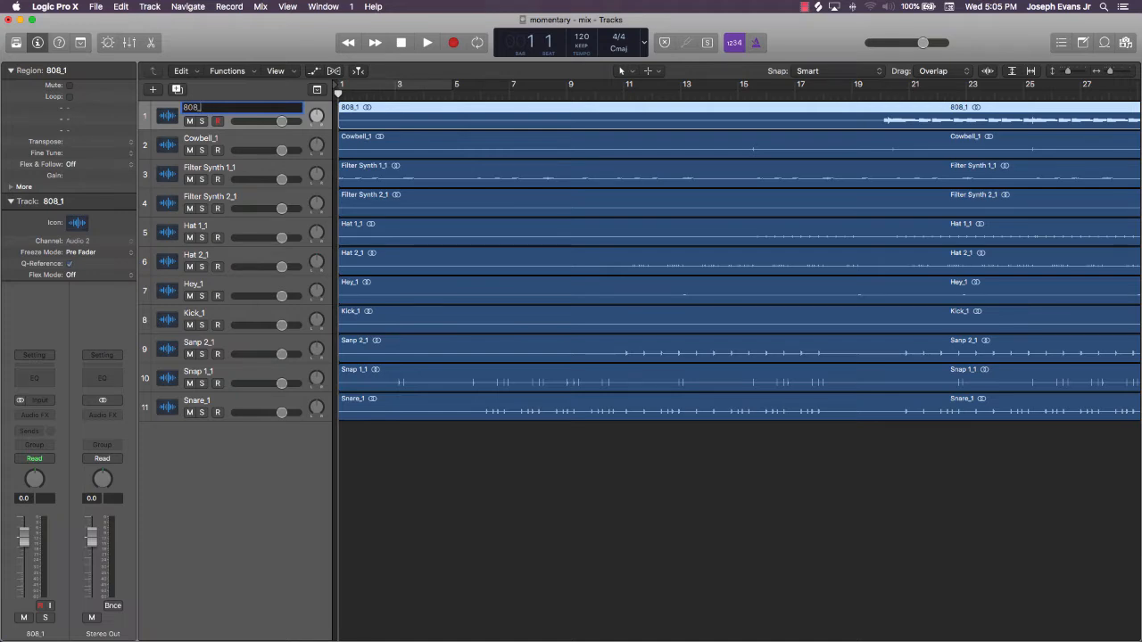
pyautogui.doubleClick(203, 137)
pyautogui.press('Right')
pyautogui.press('BackSpace')
pyautogui.press('BackSpace')
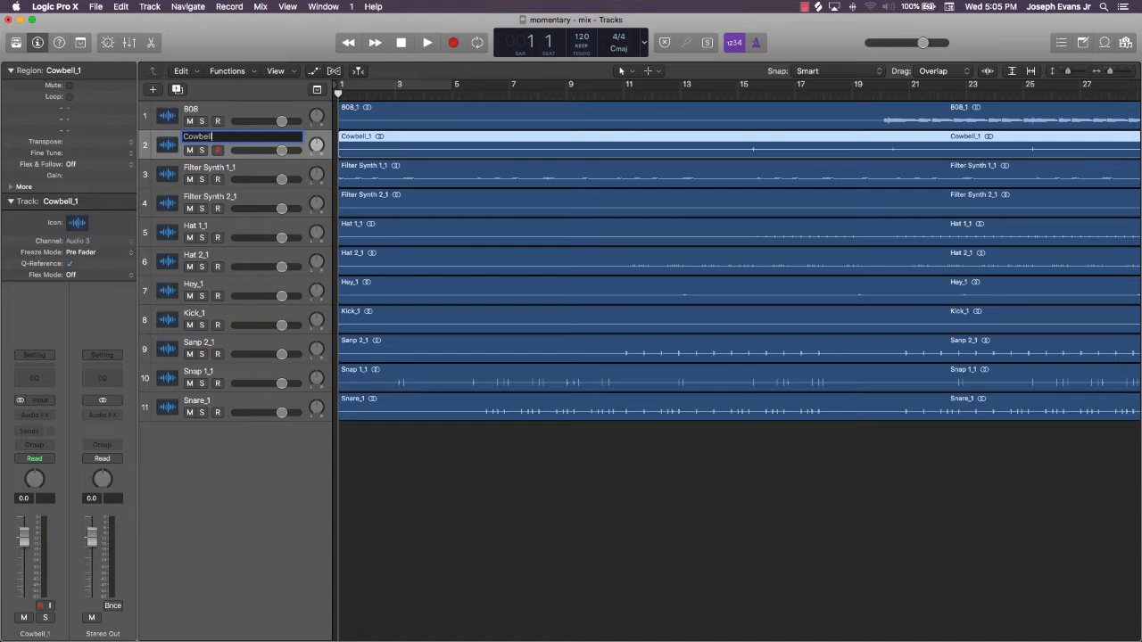
pyautogui.press('Return')
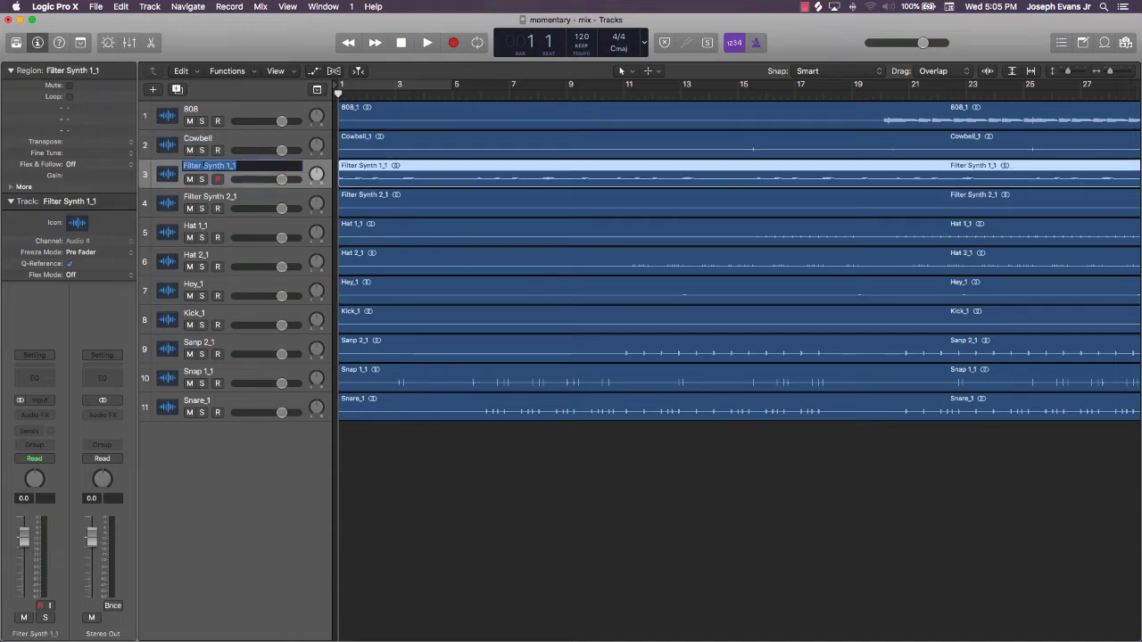
# Rename the two filter synth tracks as Filter Synth 1 and Filter Synth 2
pyautogui.click(207, 167)
pyautogui.doubleClick(207, 166)
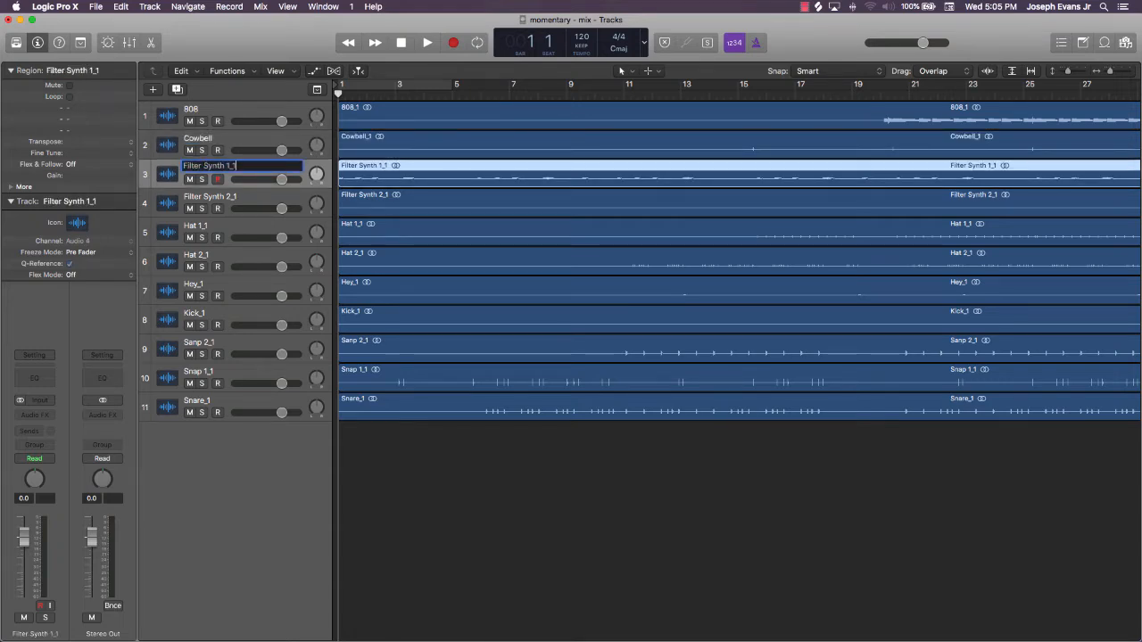
pyautogui.press('Return')
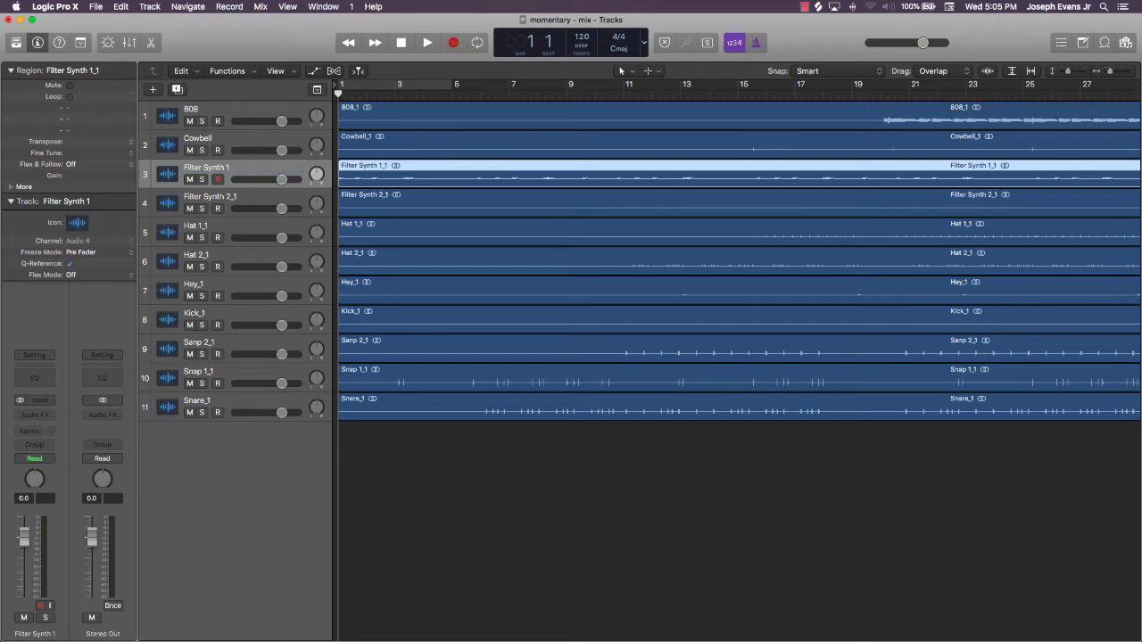
pyautogui.doubleClick(205, 195)
pyautogui.press('Right')
pyautogui.press('BackSpace')
pyautogui.press('BackSpace')
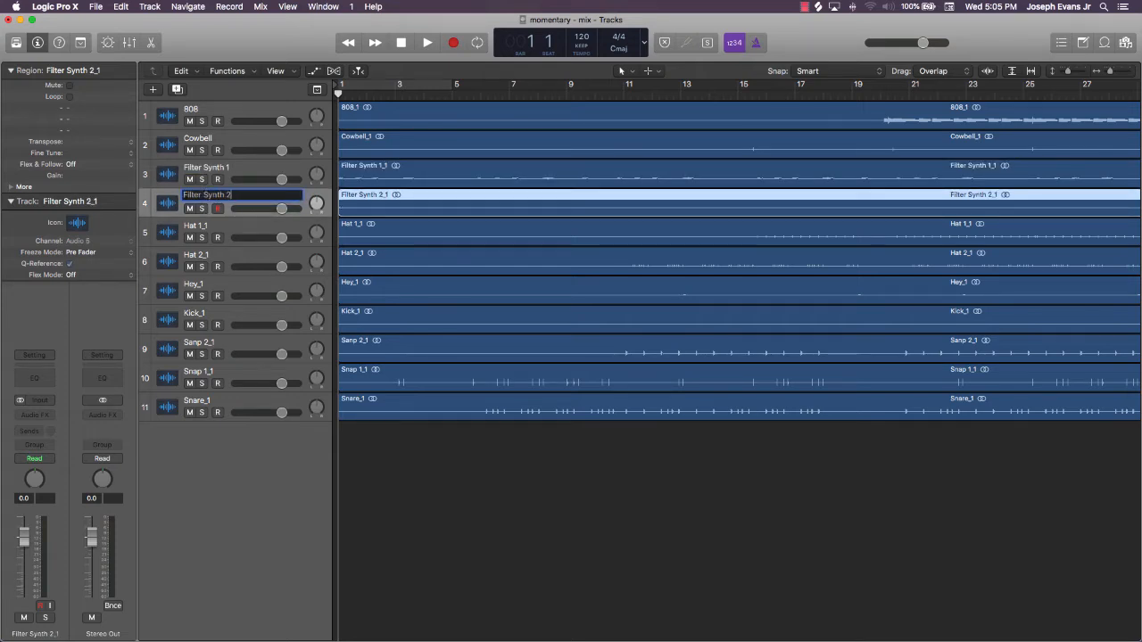
pyautogui.press('Return')
# Rename the two hat tracks as Hat 1 and Hat 2
pyautogui.click(202, 226)
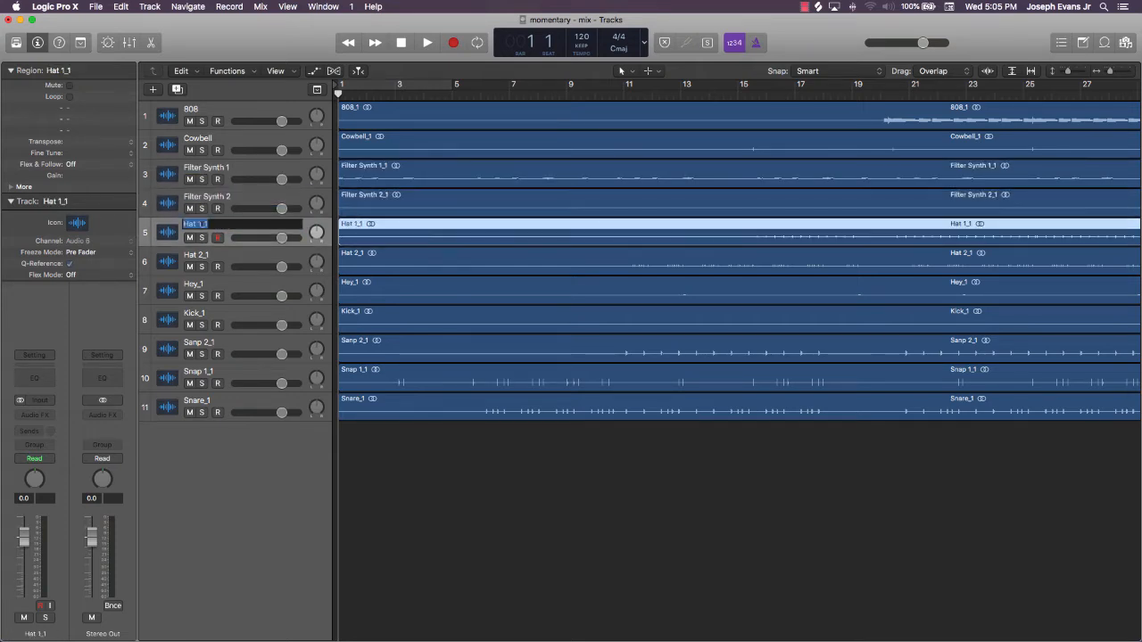
pyautogui.doubleClick(200, 224)
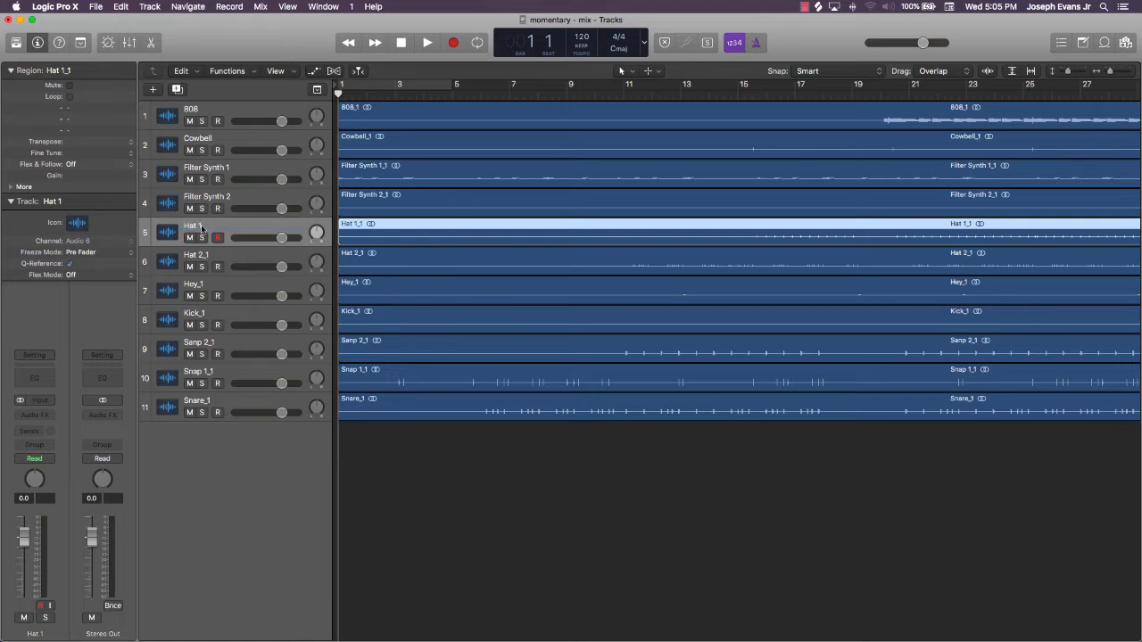
pyautogui.click(200, 256)
pyautogui.doubleClick(202, 254)
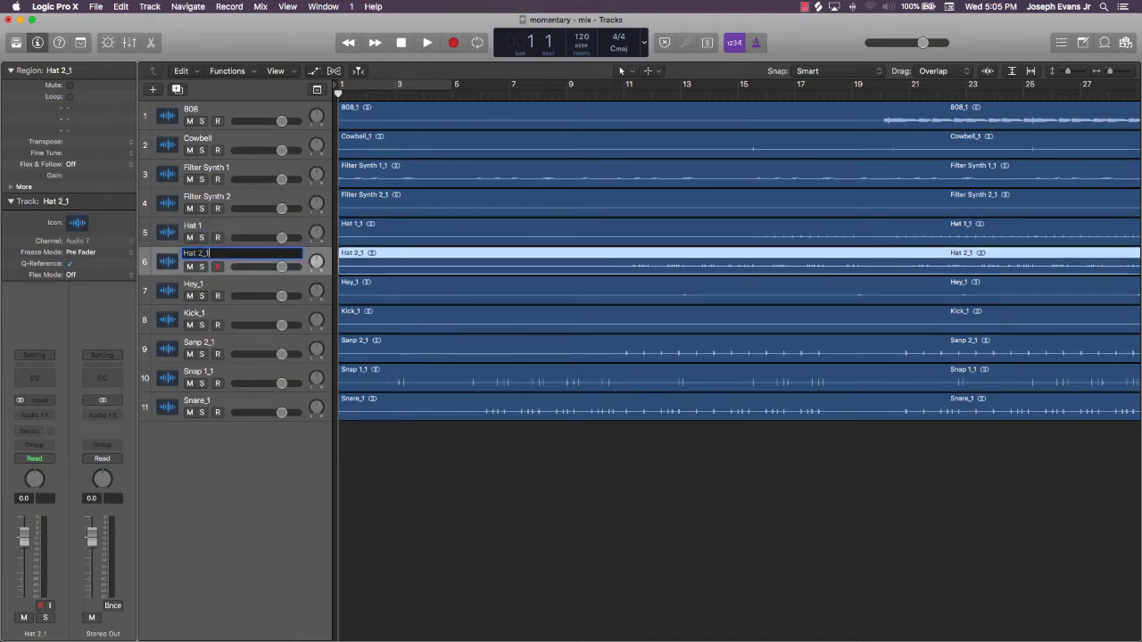
pyautogui.press('BackSpace')
pyautogui.press('BackSpace')
pyautogui.press('Return')
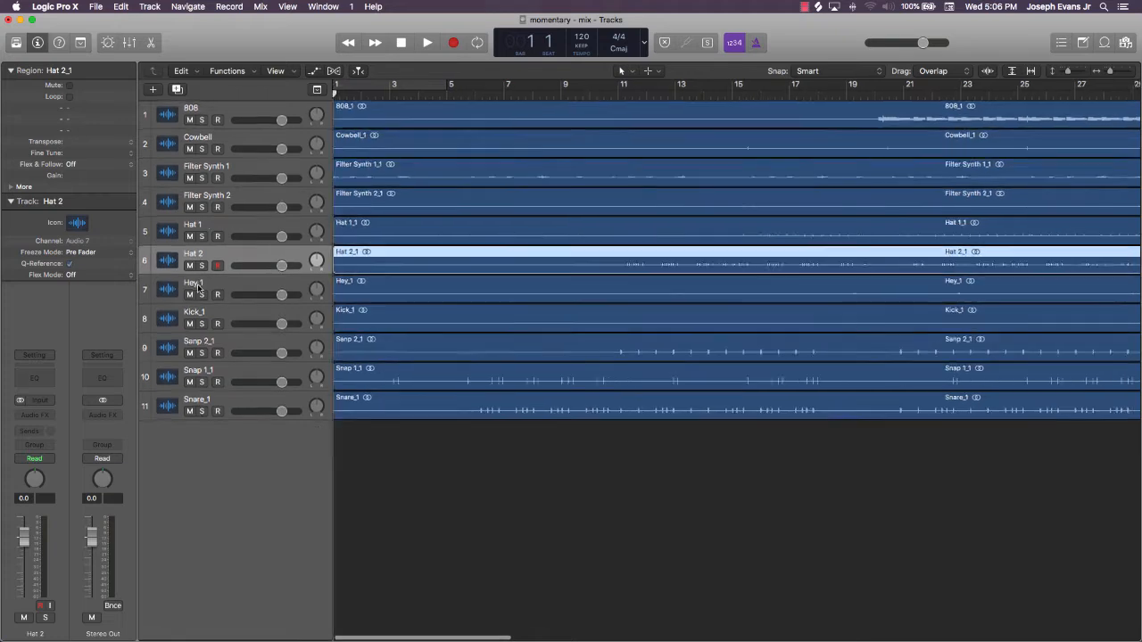
# Rename the Hey_1 track as Hey and the Kick_1 track as Kick
pyautogui.click(197, 284)
pyautogui.doubleClick(196, 284)
pyautogui.press('BackSpace')
pyautogui.press('BackSpace')
pyautogui.press('Return')
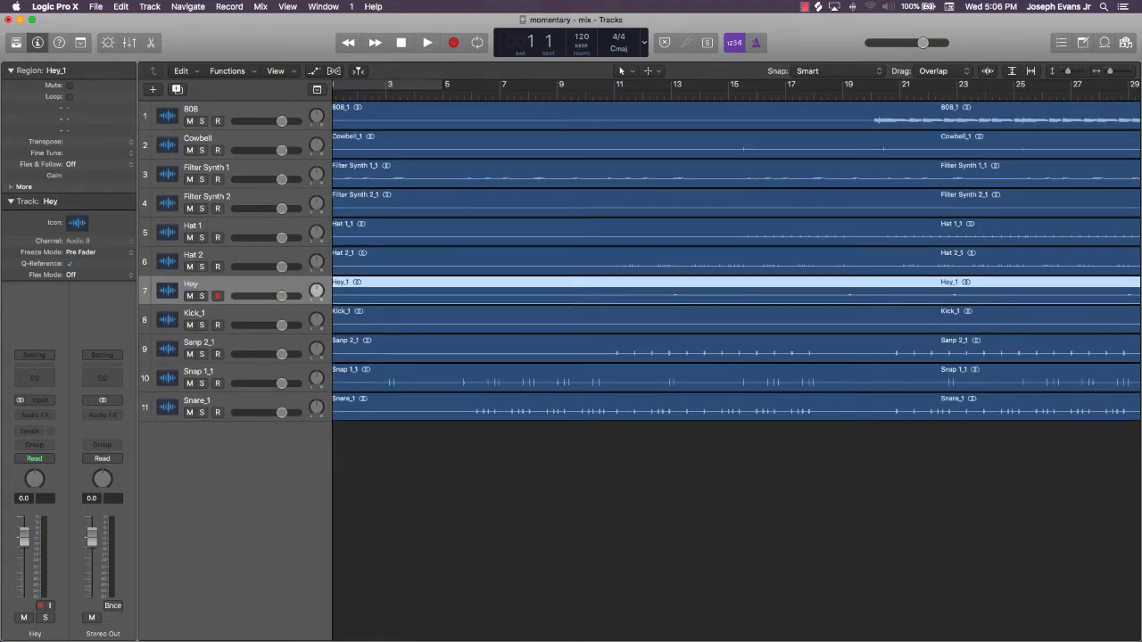
pyautogui.click(195, 310)
pyautogui.doubleClick(196, 310)
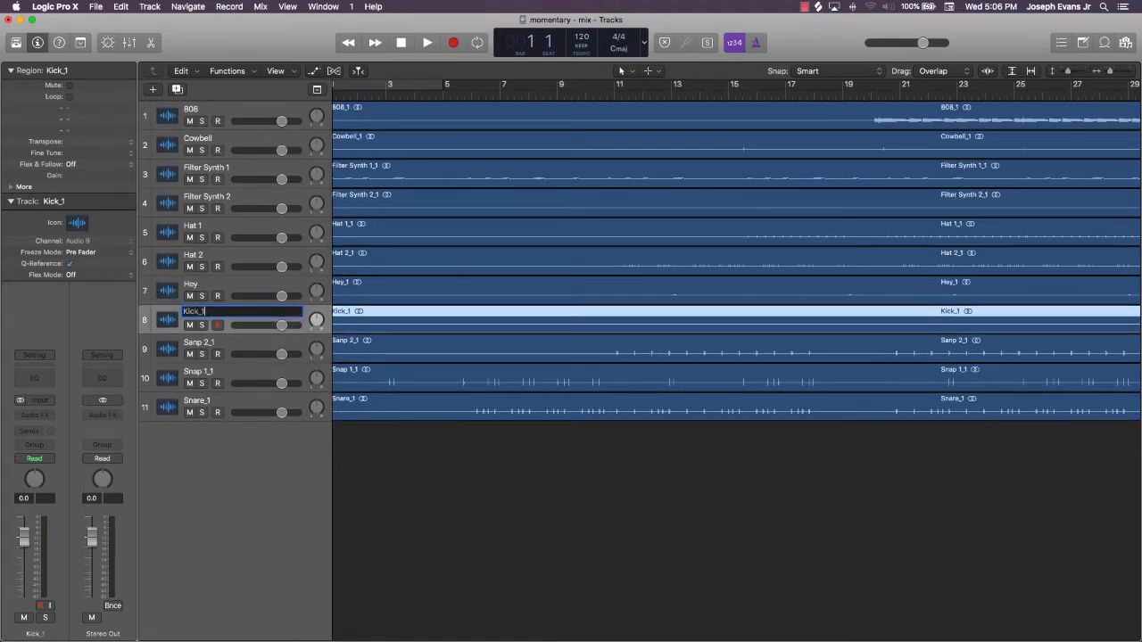
pyautogui.press('Return')
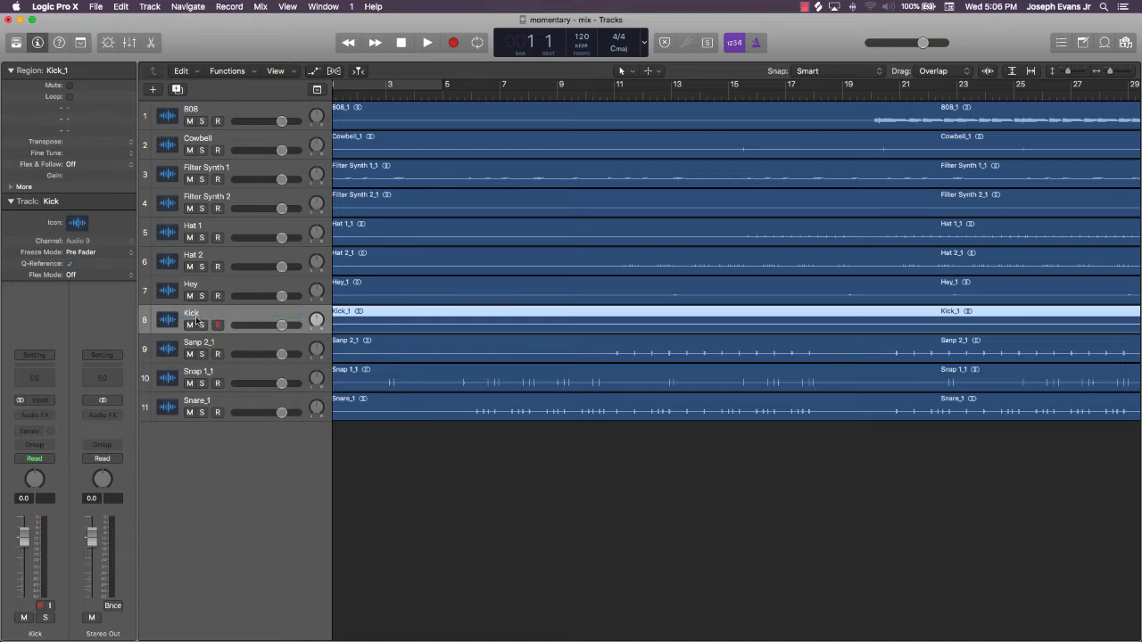
# Strip the trailing "_1" from tracks 9 and 10, naming them Sanp 2 and Snap 1
pyautogui.click(206, 346)
pyautogui.doubleClick(206, 346)
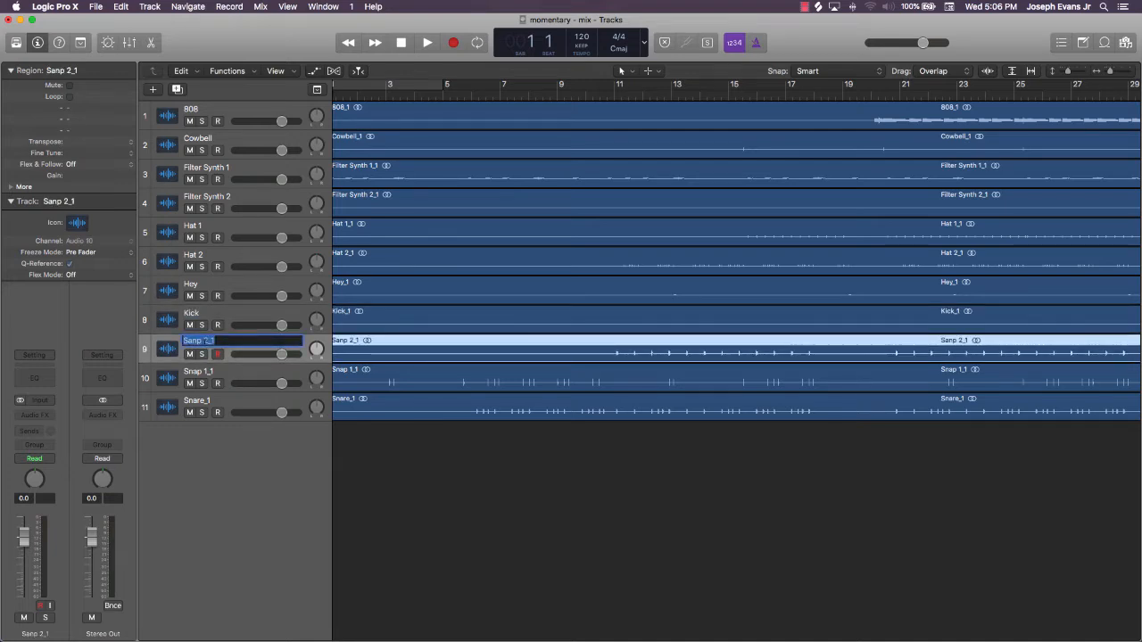
pyautogui.press('Right')
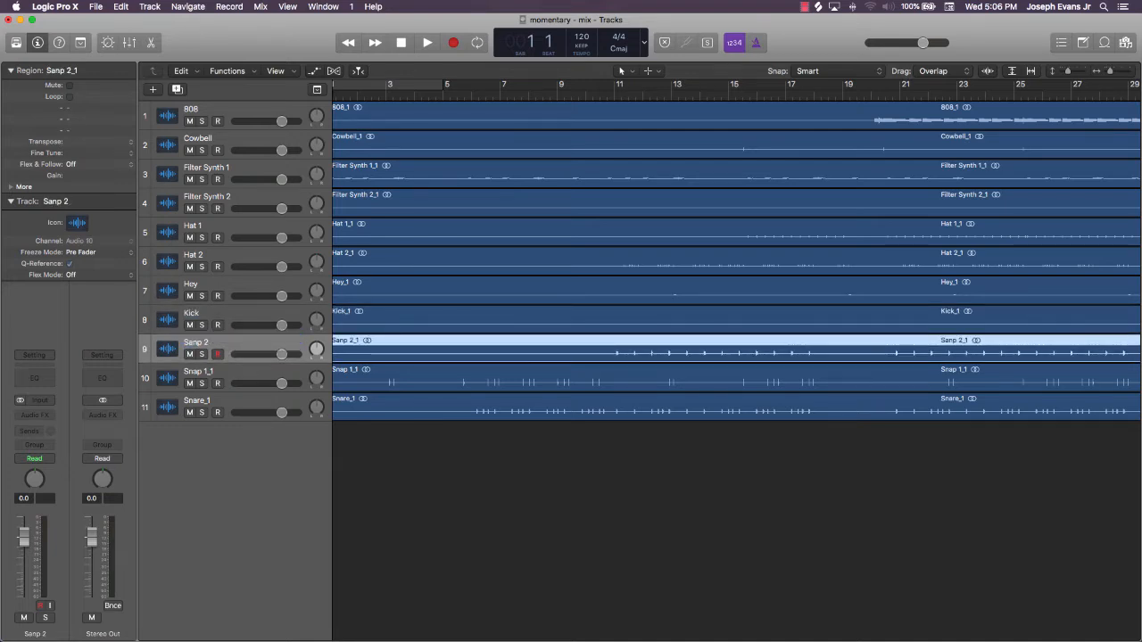
pyautogui.press('Tab')
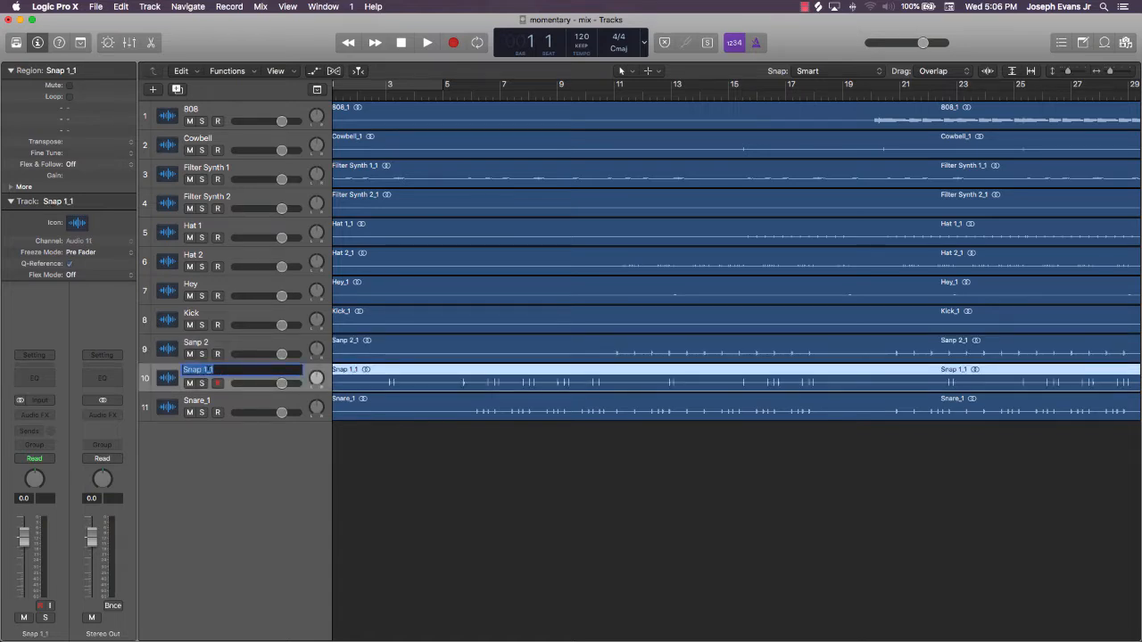
pyautogui.press('Right')
pyautogui.press('Return')
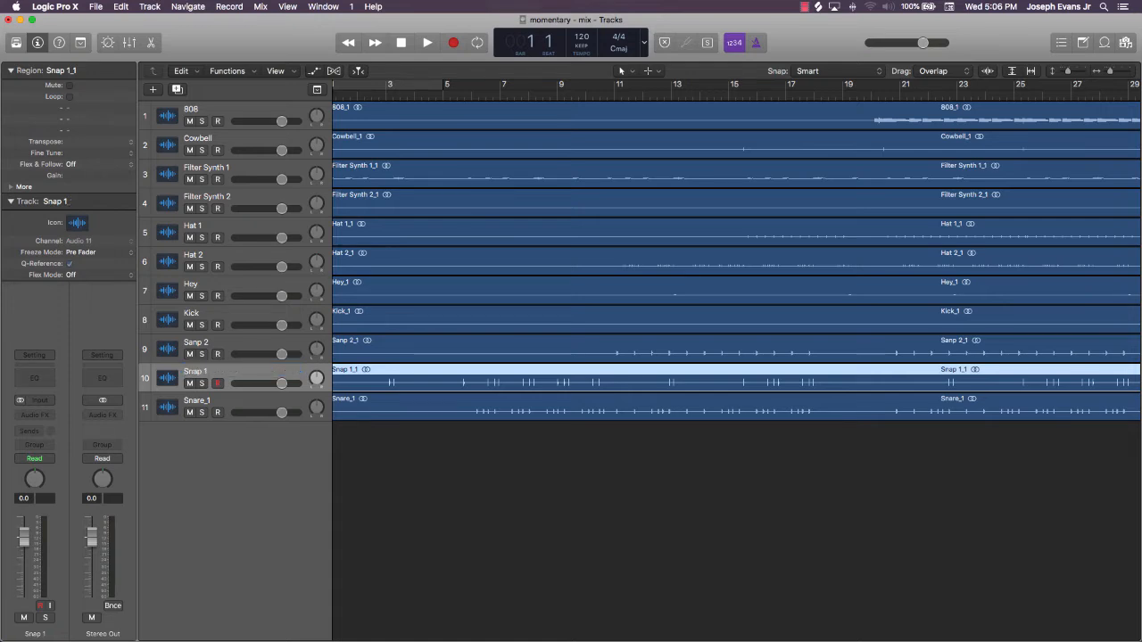
# Rename the Snare_1 track as Snare
pyautogui.doubleClick(208, 400)
pyautogui.press('Right')
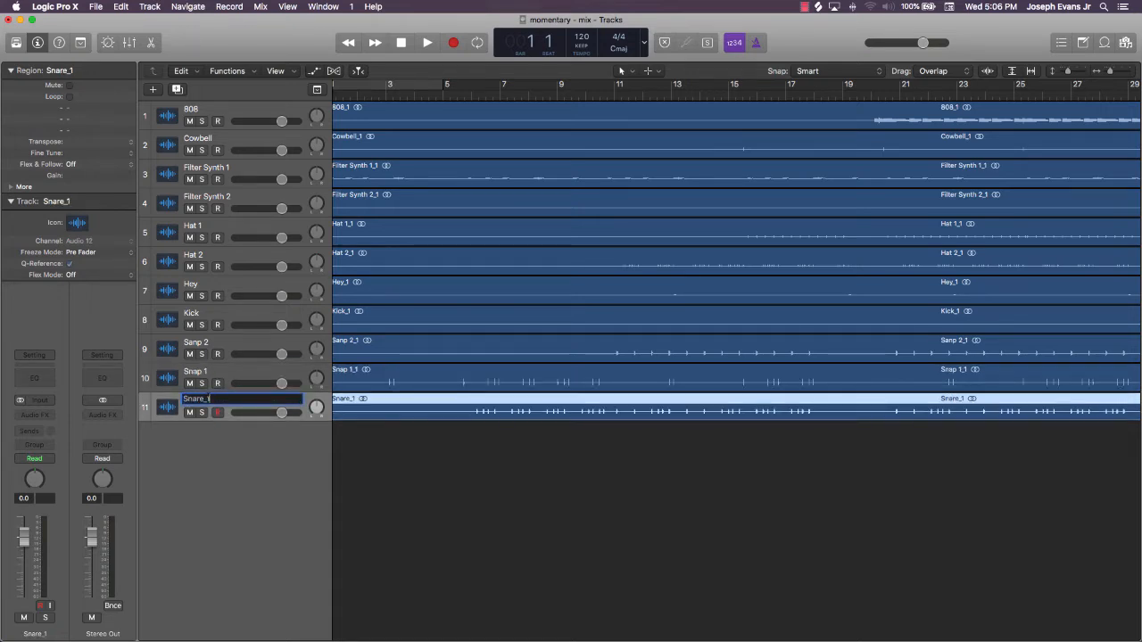
pyautogui.press('BackSpace')
pyautogui.press('Return')
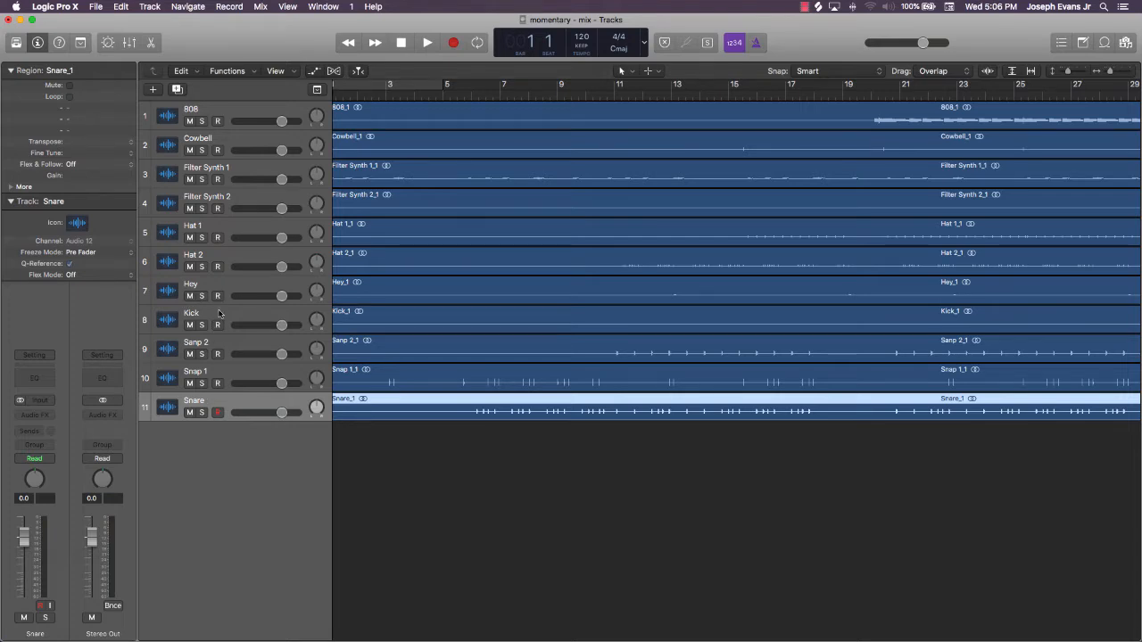
# Move the Kick track to the top of the track list and place Snap 1 directly below 808
pyautogui.moveTo(212, 318); pyautogui.dragTo(210, 123)
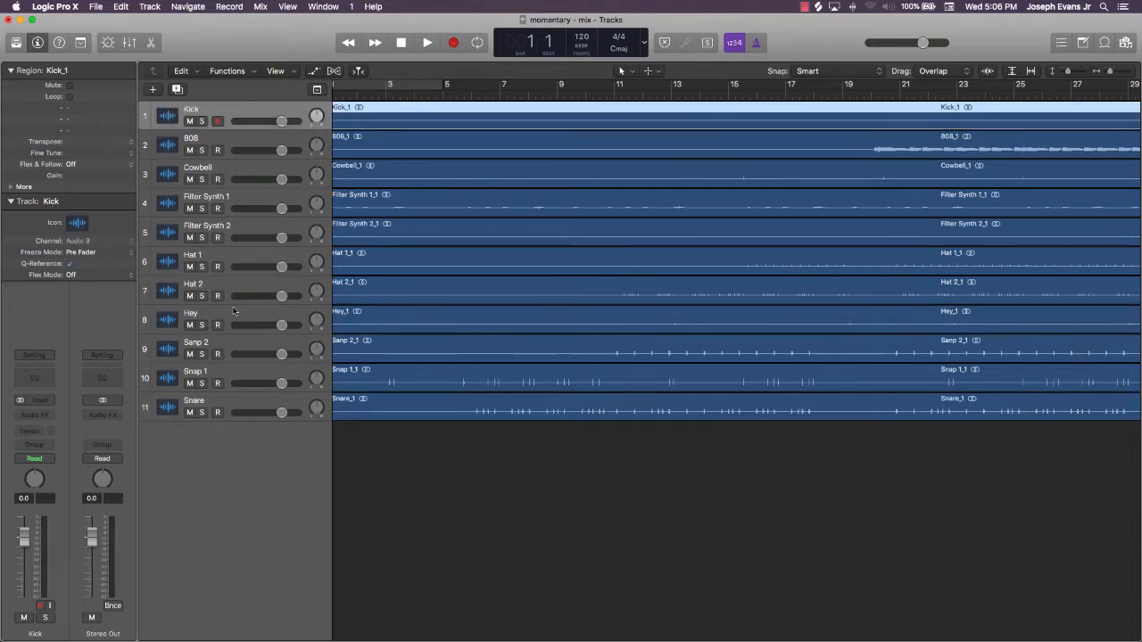
pyautogui.moveTo(223, 370); pyautogui.dragTo(221, 165)
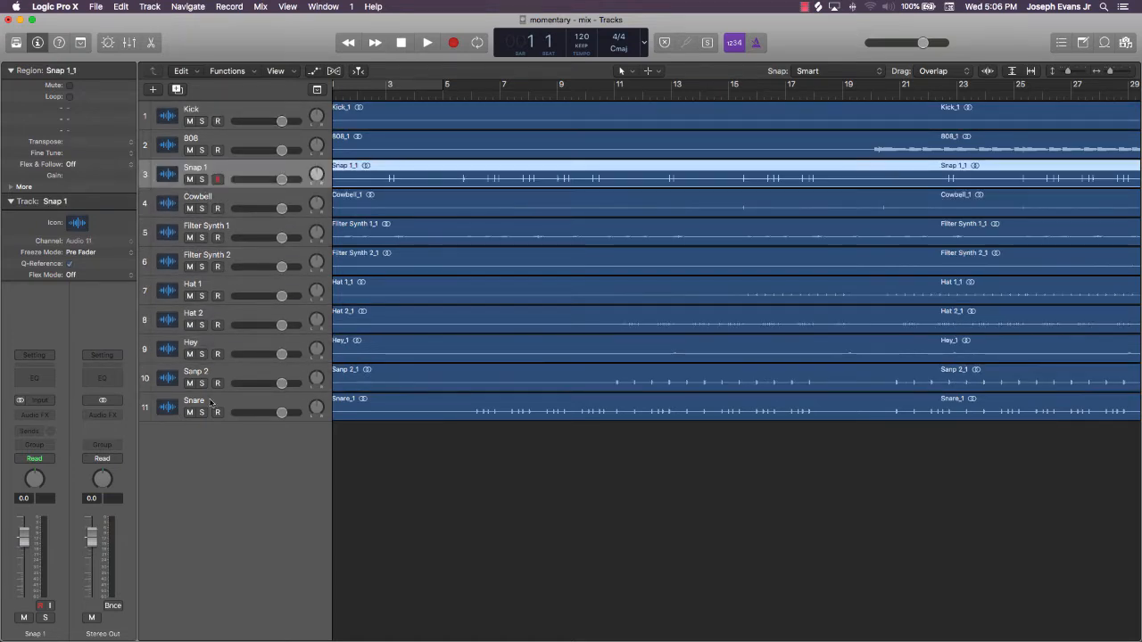
# Correct the misspelled Sanp 2 track name to Snap 2, with track automation hidden
pyautogui.doubleClick(197, 373)
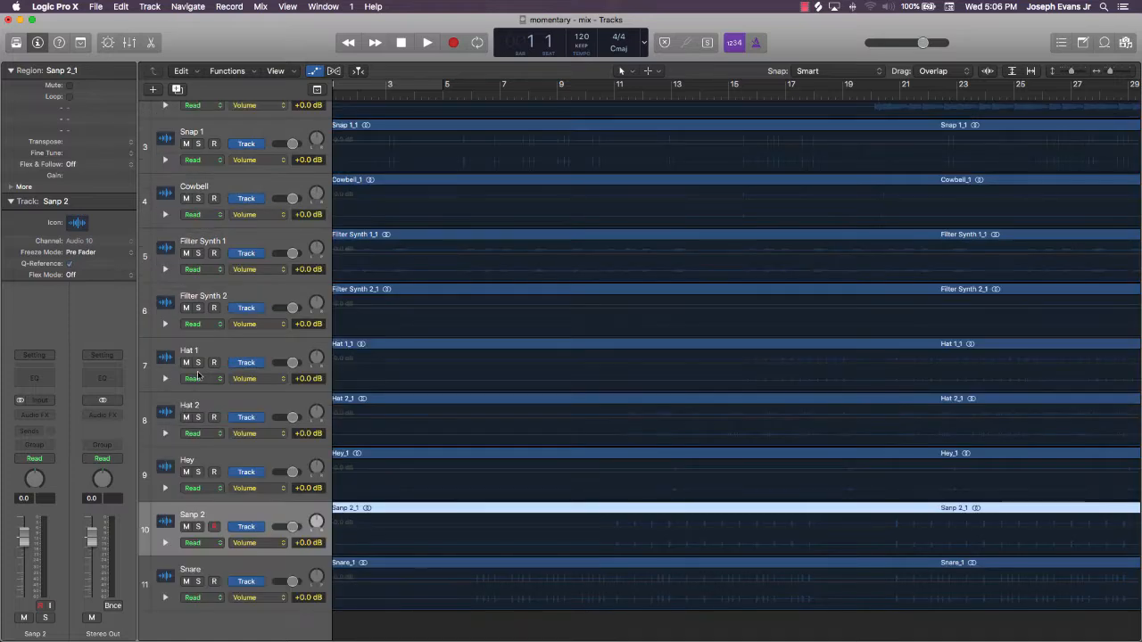
pyautogui.press('a')
pyautogui.doubleClick(197, 372)
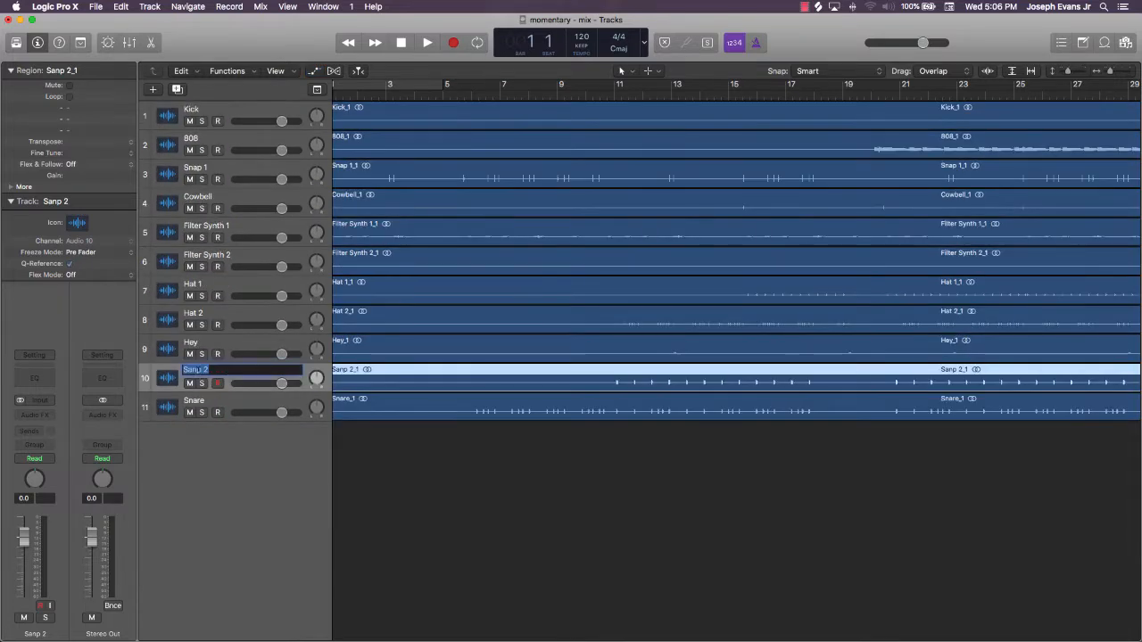
pyautogui.write('Snap 2')
pyautogui.press('Return')
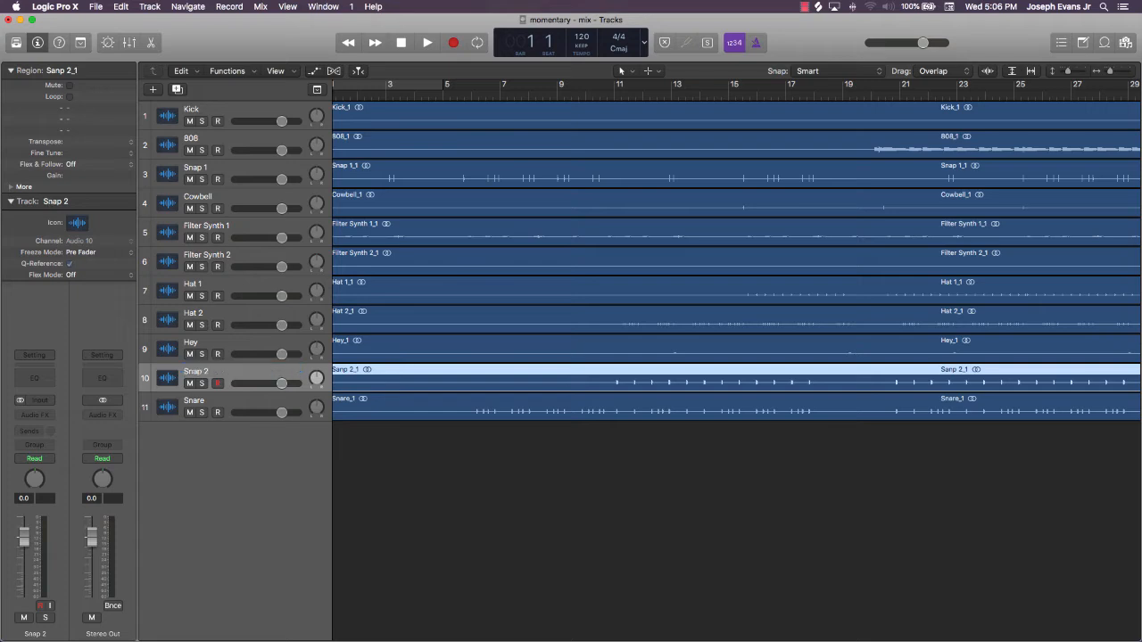
# Reorder the tracks so that Snare, Snap 1, Snap 2 and Hat 1 follow 808 in that order
pyautogui.moveTo(224, 373); pyautogui.dragTo(238, 198)
pyautogui.moveTo(222, 403); pyautogui.dragTo(220, 159)
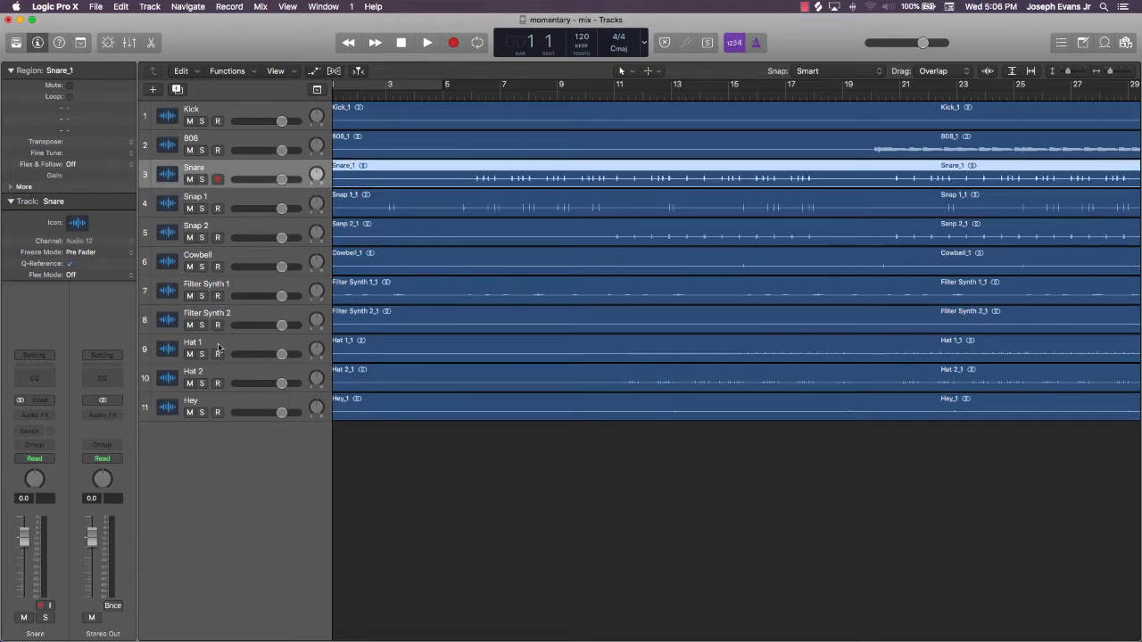
pyautogui.moveTo(221, 344); pyautogui.dragTo(217, 258)
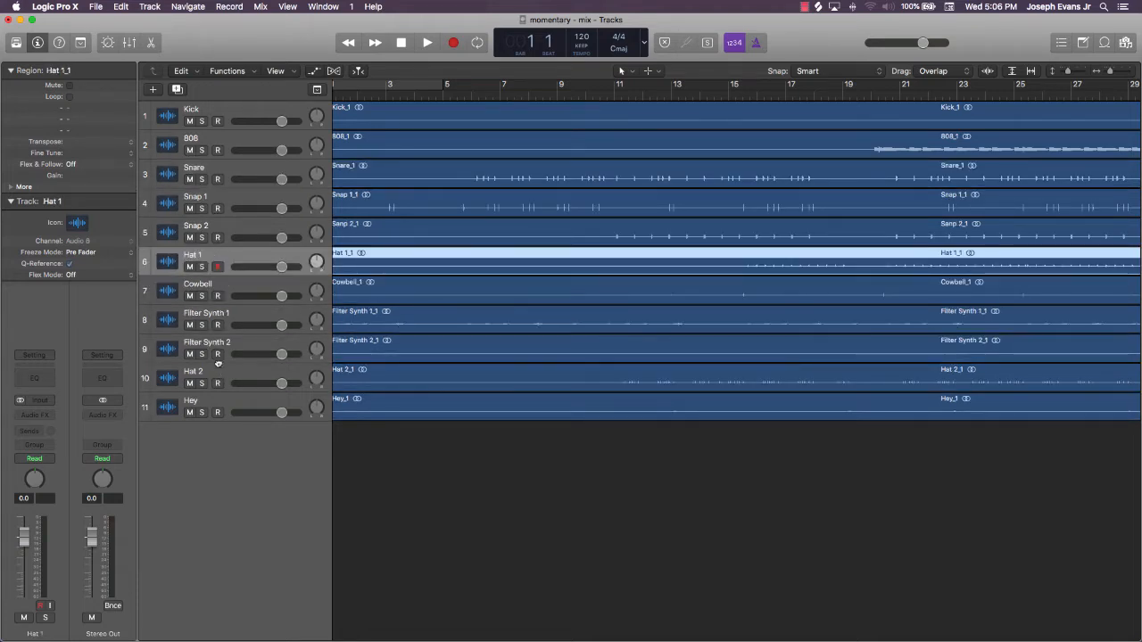
# Move the Hat 2 track directly below Hat 1 and the Hey track directly below Cowbell
pyautogui.moveTo(219, 373); pyautogui.dragTo(217, 315)
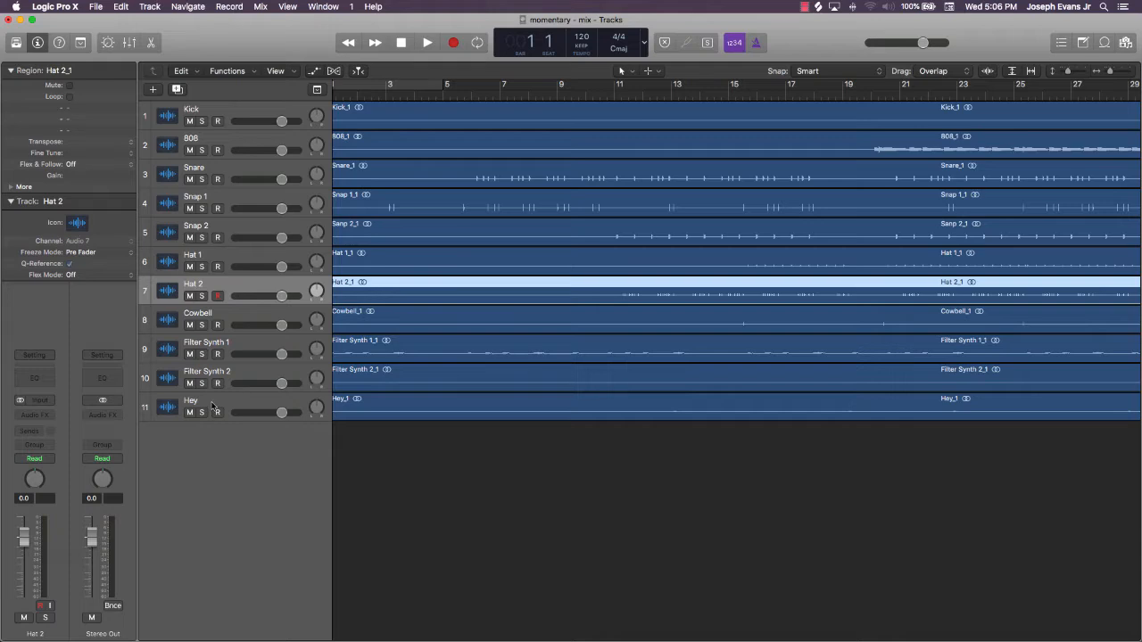
pyautogui.moveTo(212, 407); pyautogui.dragTo(217, 349)
pyautogui.hscroll(-2, 377, 457)
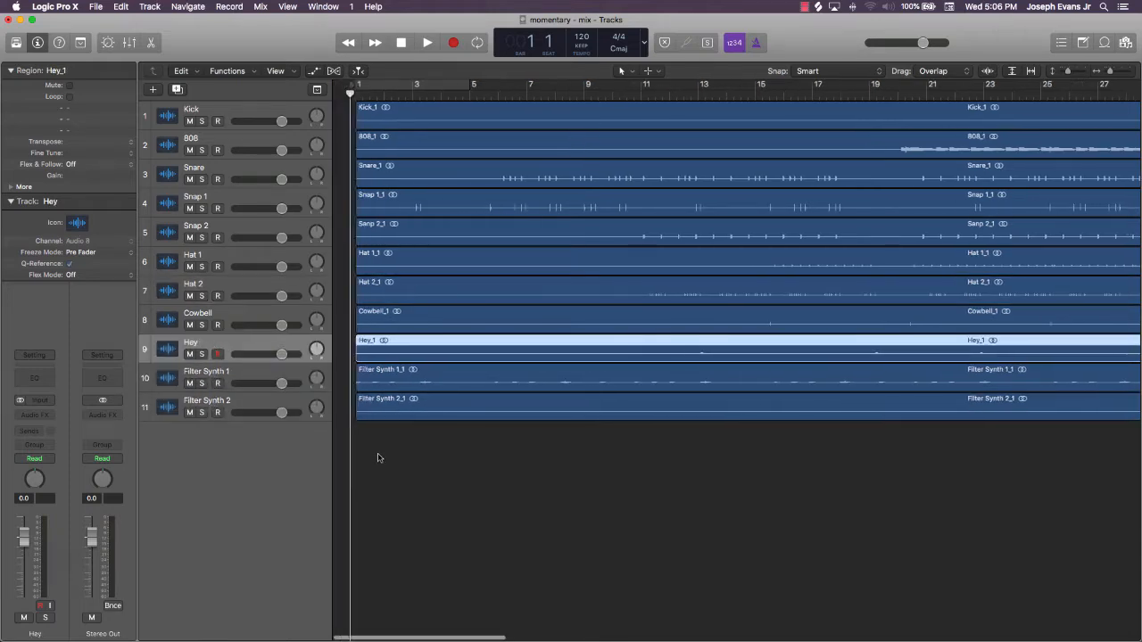
# Solo the Filter Synth 1 and Filter Synth 2 tracks, and clear all solos again
pyautogui.click(203, 386)
pyautogui.click(204, 413)
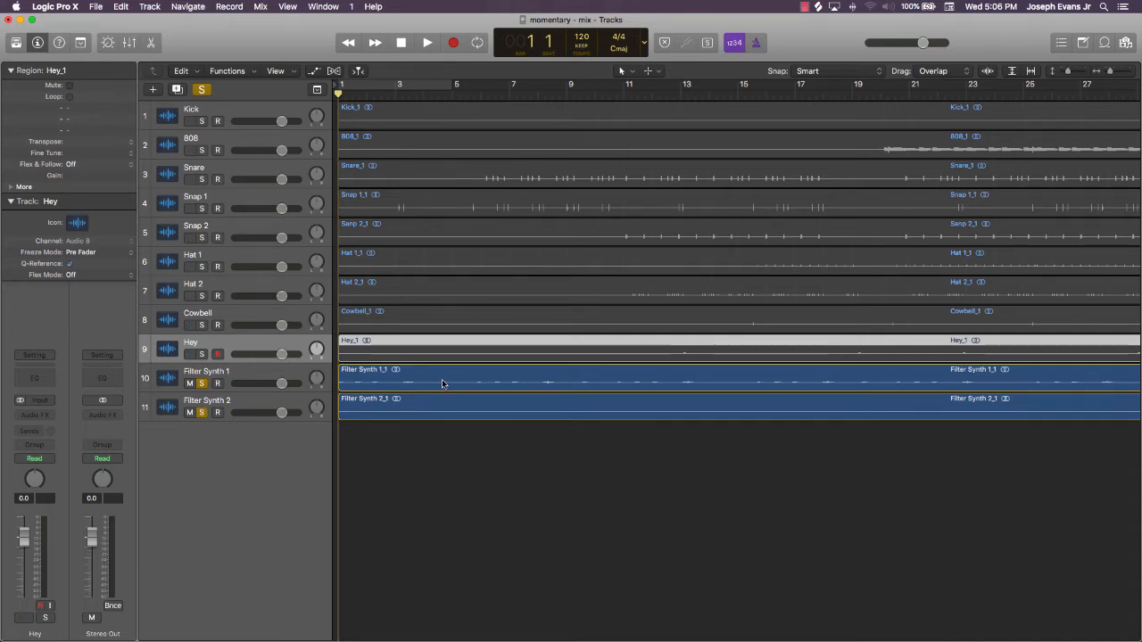
pyautogui.click(202, 90)
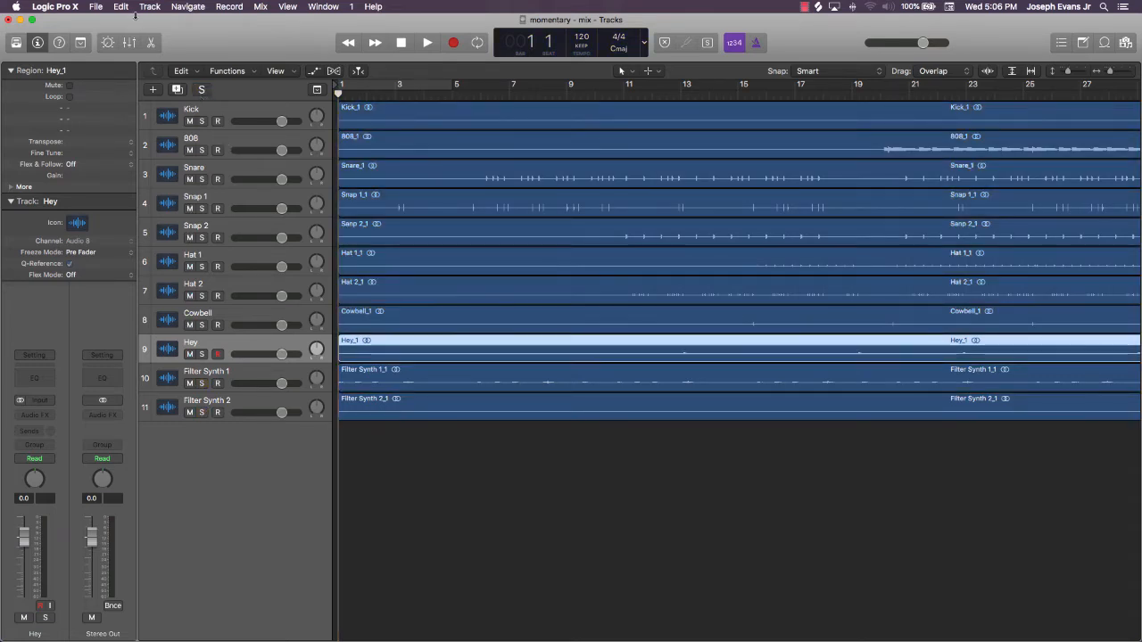
# Show the mixer and lower the faders of all tracks from Kick to Filter Synth 2 together to near silence
pyautogui.click(128, 43)
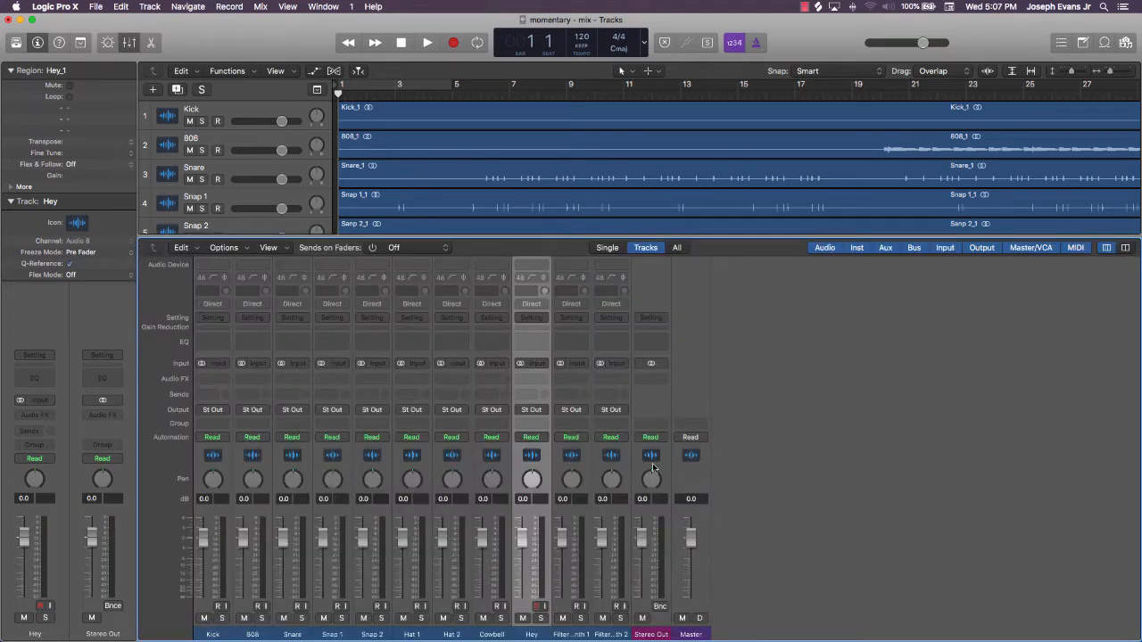
pyautogui.click(621, 634)
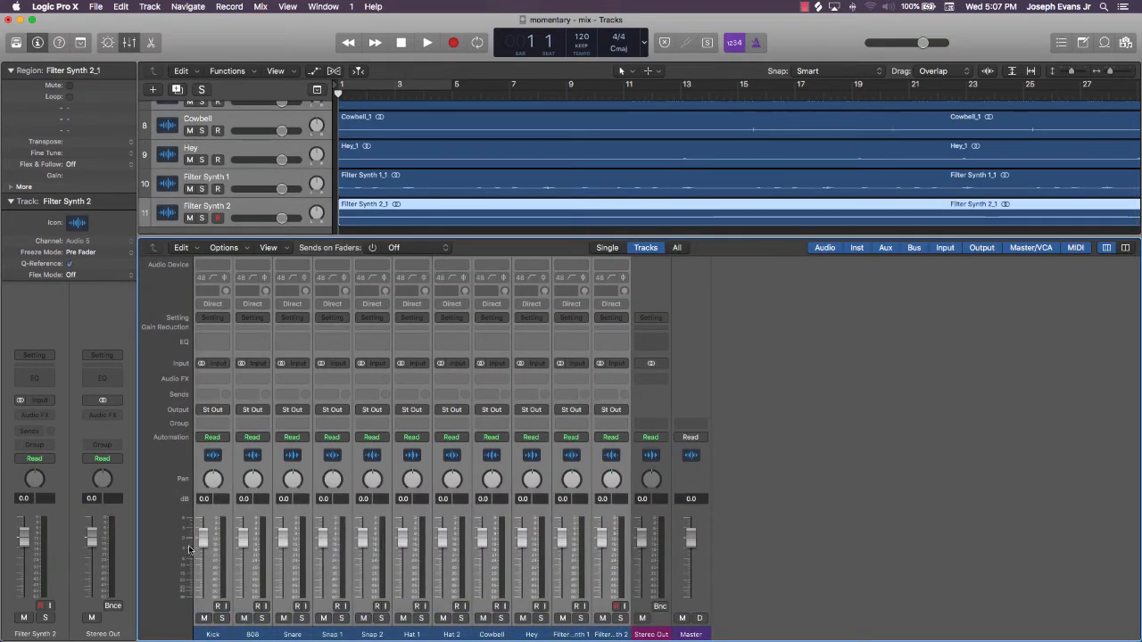
pyautogui.moveTo(283, 538); pyautogui.dragTo(283, 595)
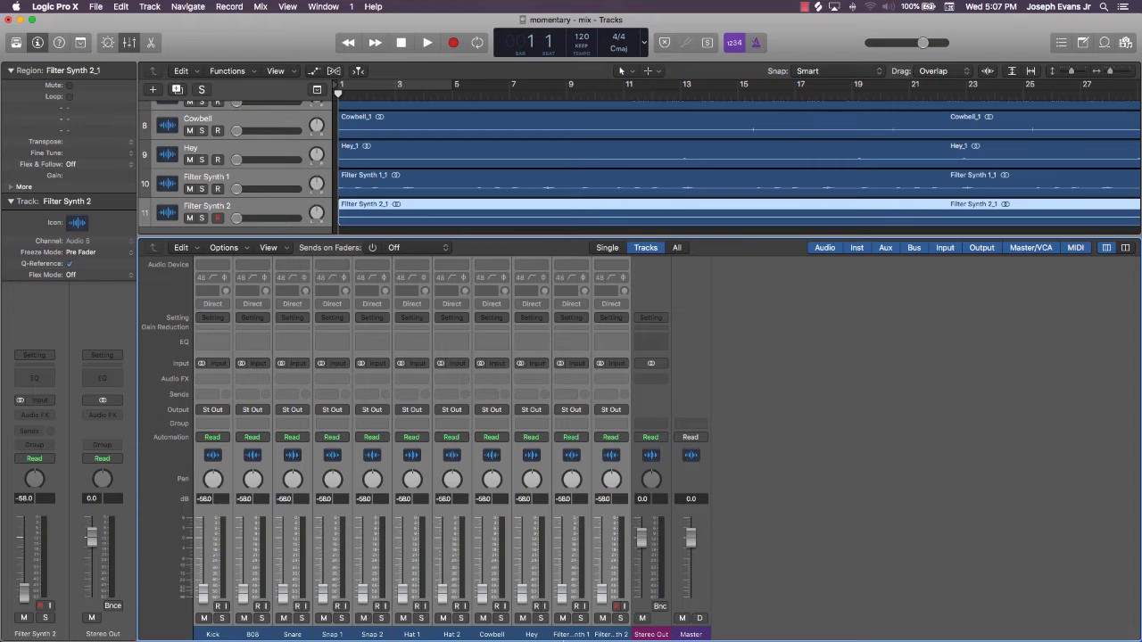
# During playback from the start, raise the Filter Synth 1 fader to 0.0 dB and Filter Synth 2 to -1.1 dB
pyautogui.click(580, 634)
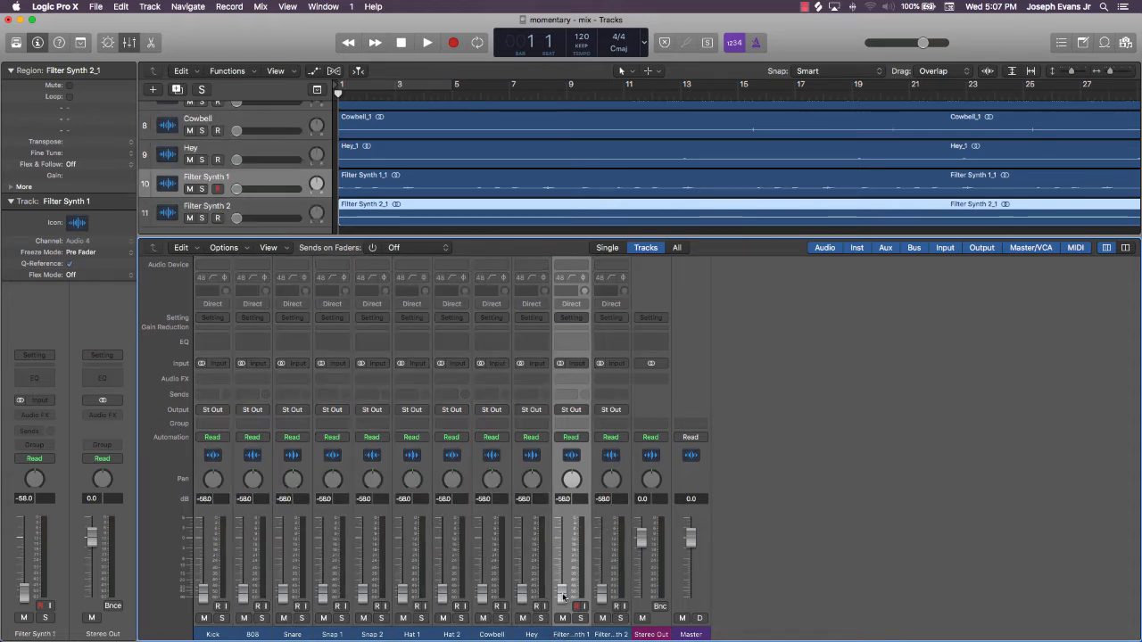
pyautogui.moveTo(562, 593); pyautogui.dragTo(562, 560)
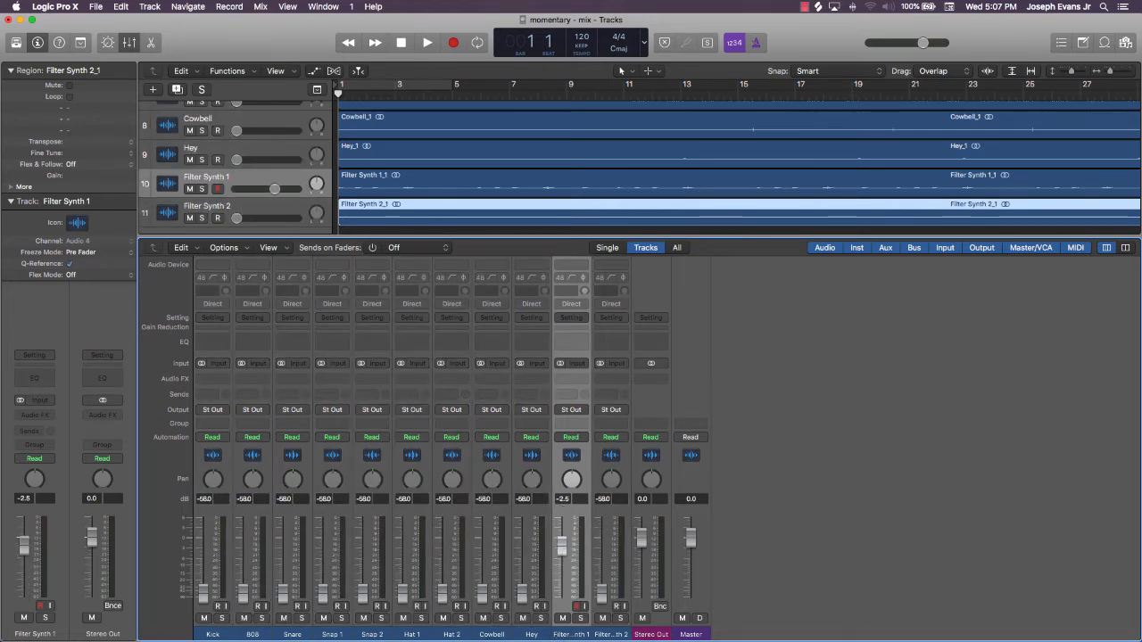
pyautogui.press('space')
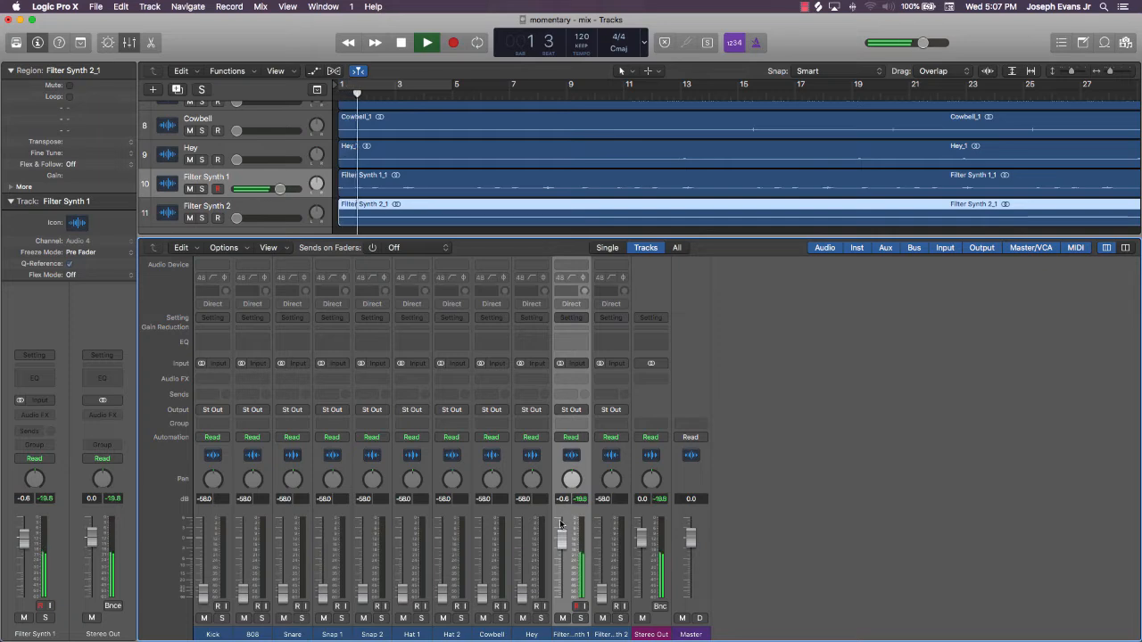
pyautogui.moveTo(561, 542); pyautogui.dragTo(561, 540)
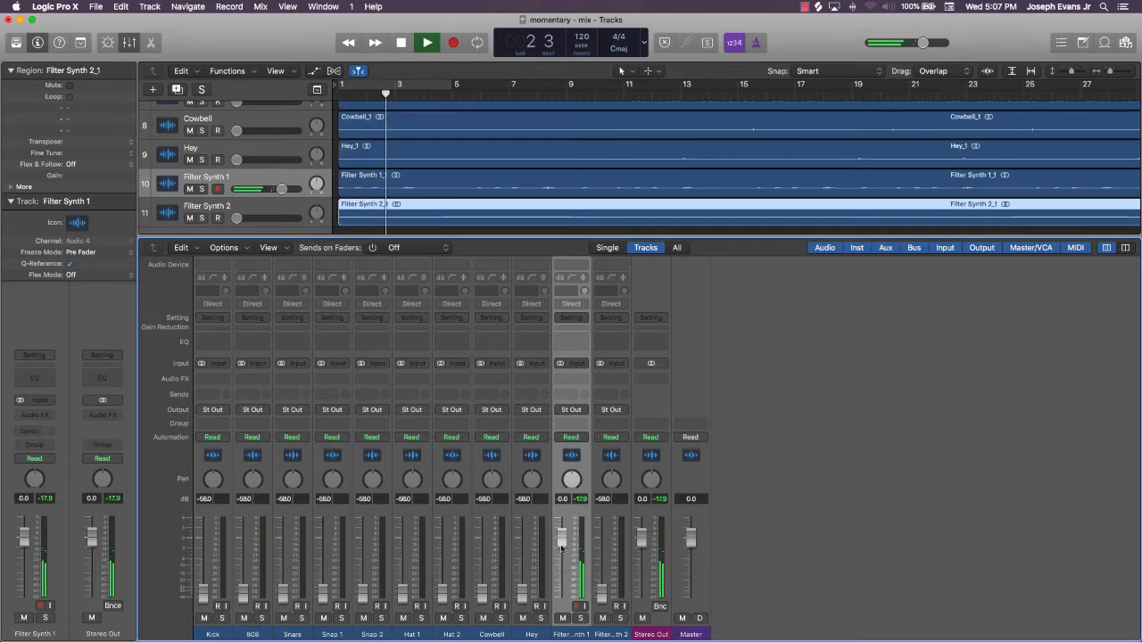
pyautogui.moveTo(602, 593); pyautogui.dragTo(602, 542)
pyautogui.keyDown('alt'); pyautogui.click(600, 560); pyautogui.keyUp('alt')
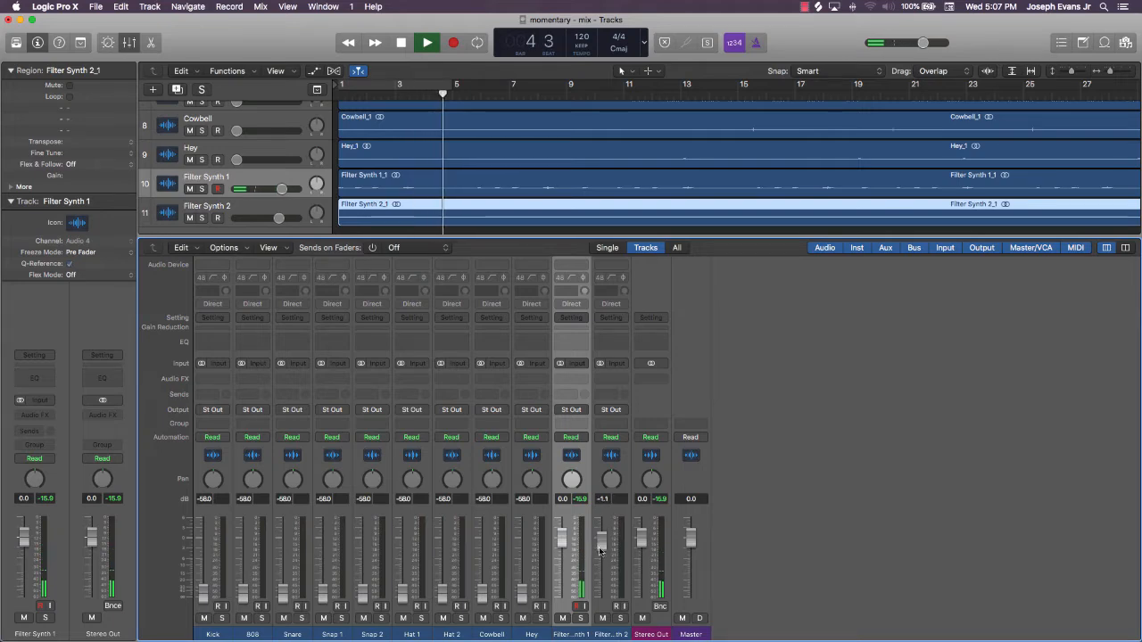
# Raise the Snare fader to -3.6 dB, Snap 1 to -2.8 dB, Snap 2 to -3.5 dB and Hat 1 to -2.7 dB
pyautogui.scroll(5, 442, 154)
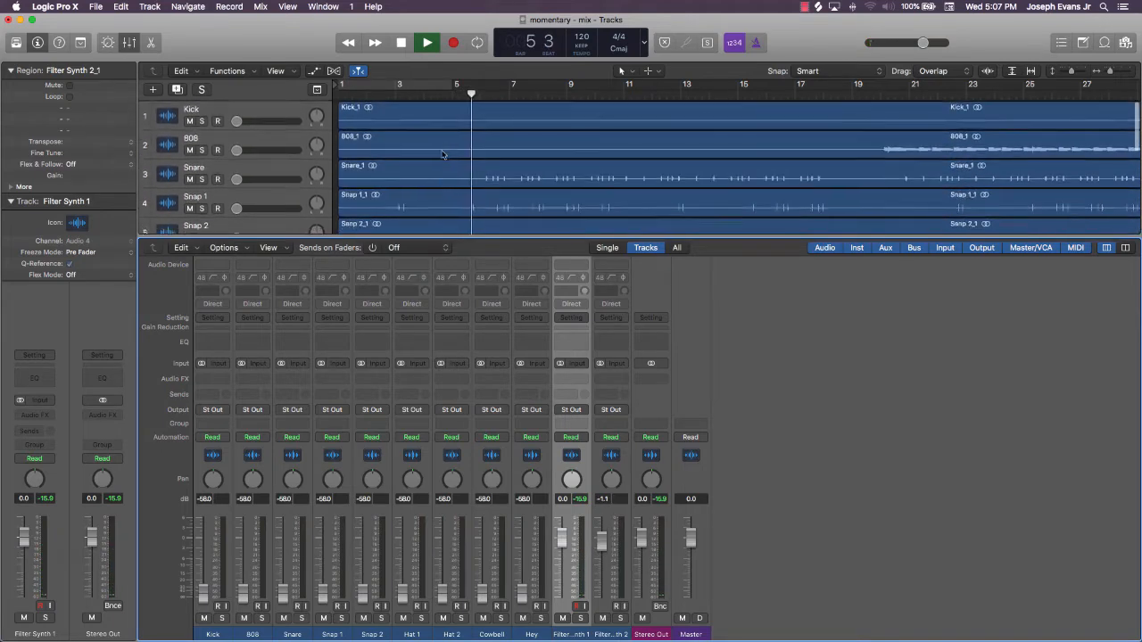
pyautogui.scroll(-1, 441, 154)
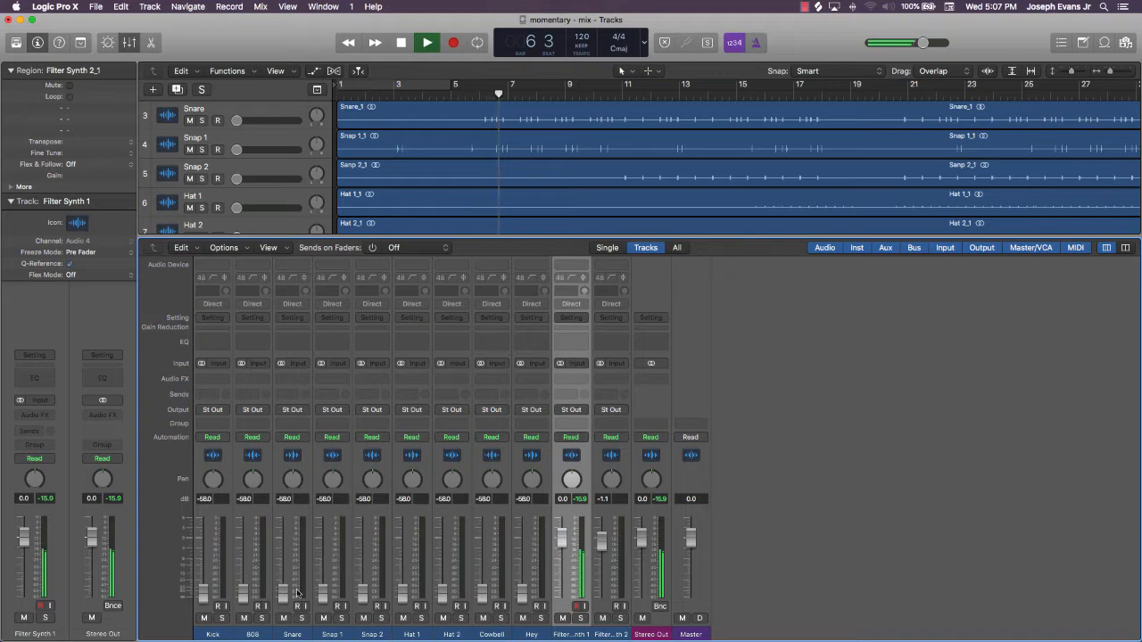
pyautogui.moveTo(283, 594); pyautogui.dragTo(283, 550)
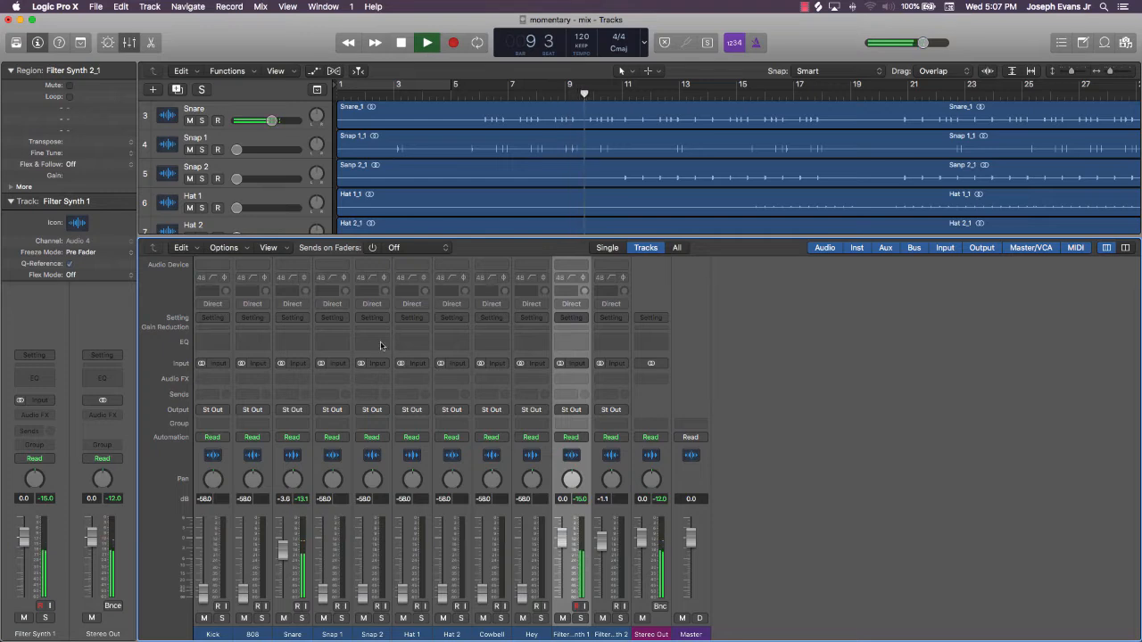
pyautogui.moveTo(323, 595); pyautogui.dragTo(323, 547)
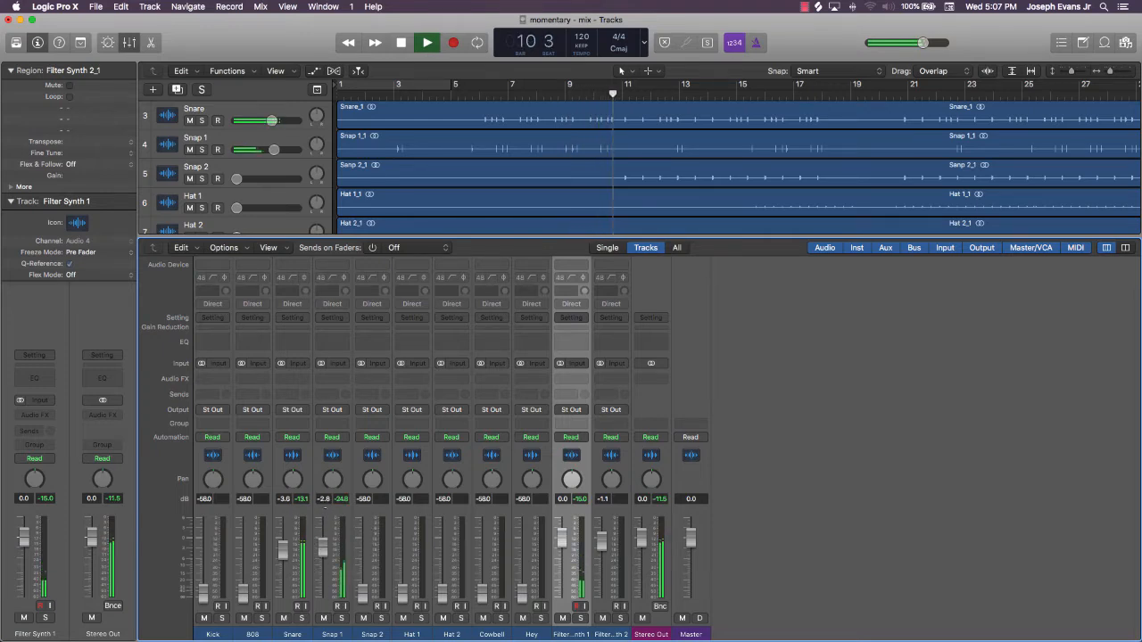
pyautogui.moveTo(363, 595); pyautogui.dragTo(363, 555)
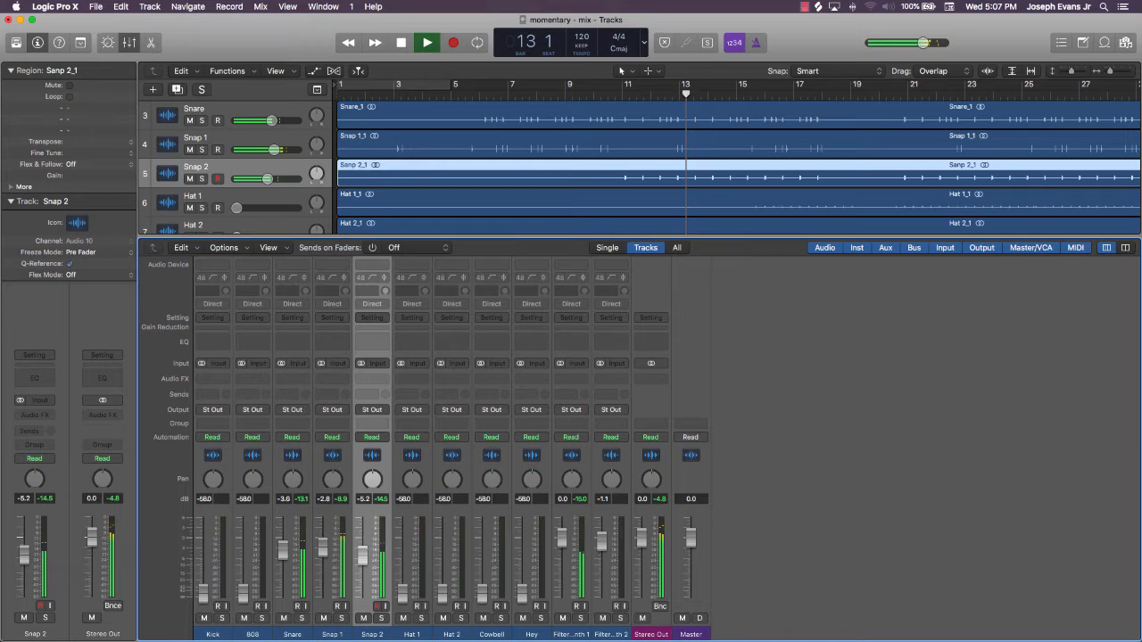
pyautogui.moveTo(403, 592); pyautogui.dragTo(403, 546)
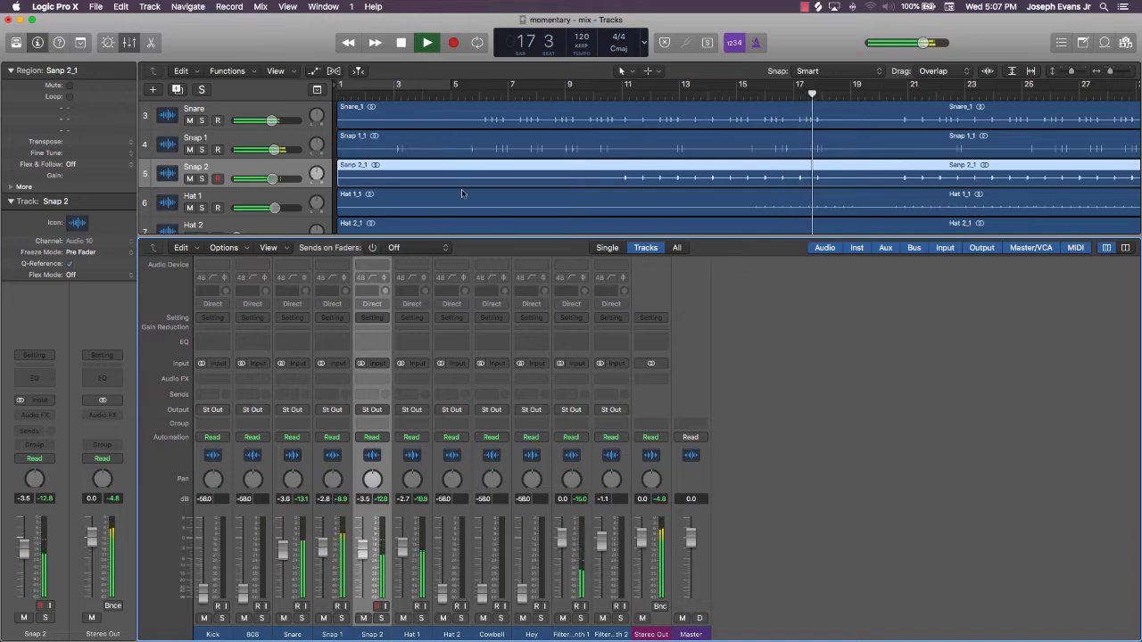
# Raise the Hat 2 fader to -4.1 dB, Cowbell to -6.0 dB, Hey to -8.6 dB and 808 to -4.2 dB
pyautogui.scroll(-2, 461, 193)
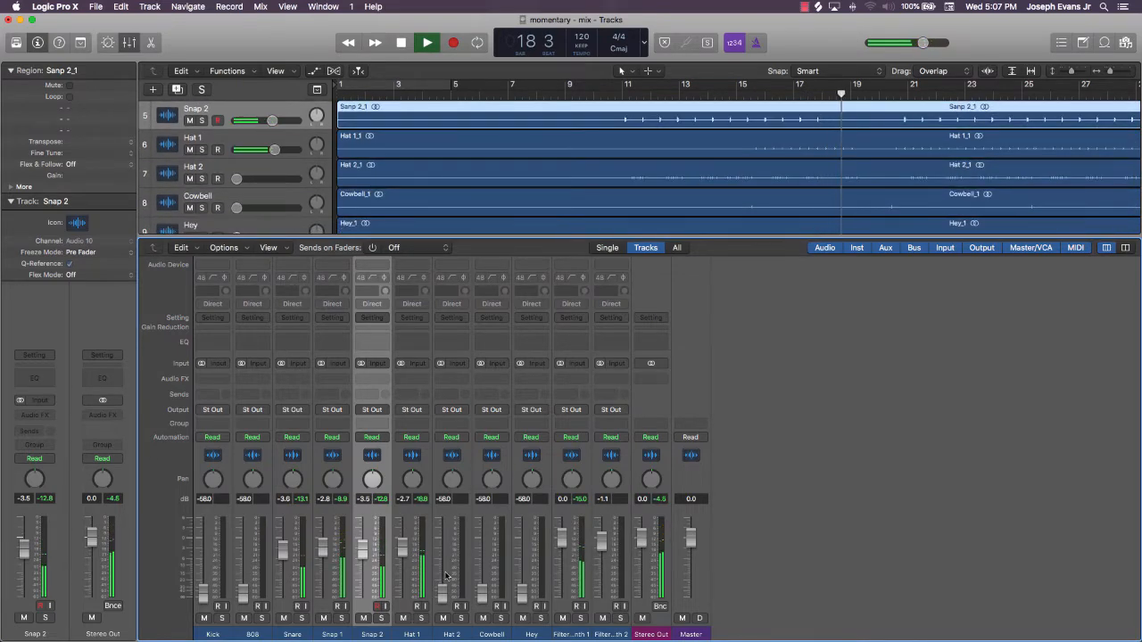
pyautogui.moveTo(445, 589); pyautogui.dragTo(443, 550)
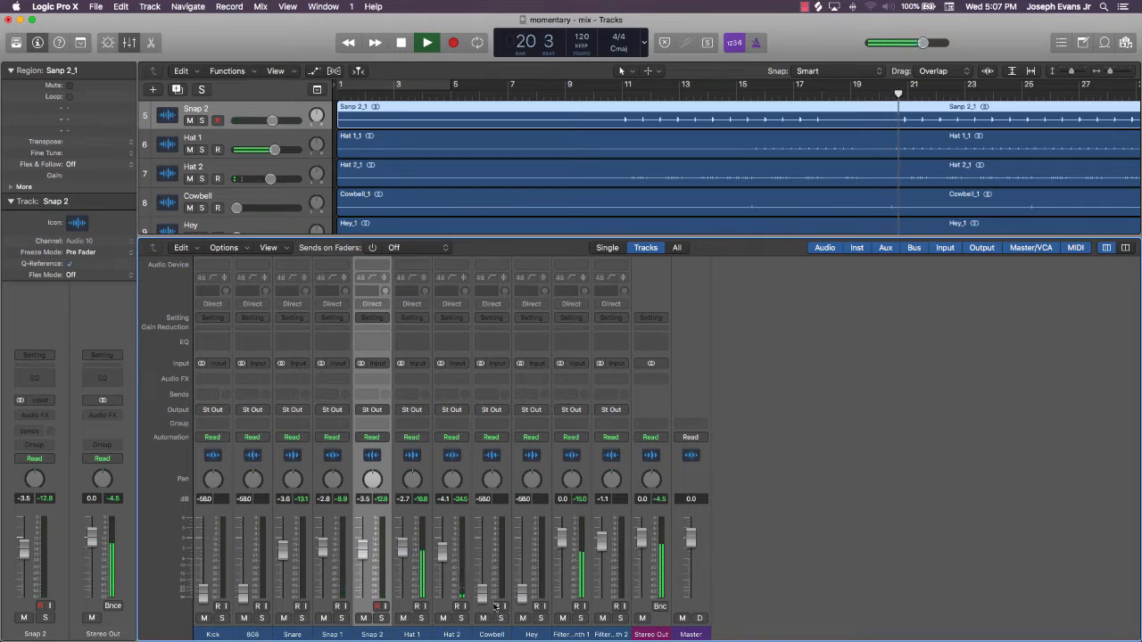
pyautogui.moveTo(487, 605); pyautogui.dragTo(483, 562)
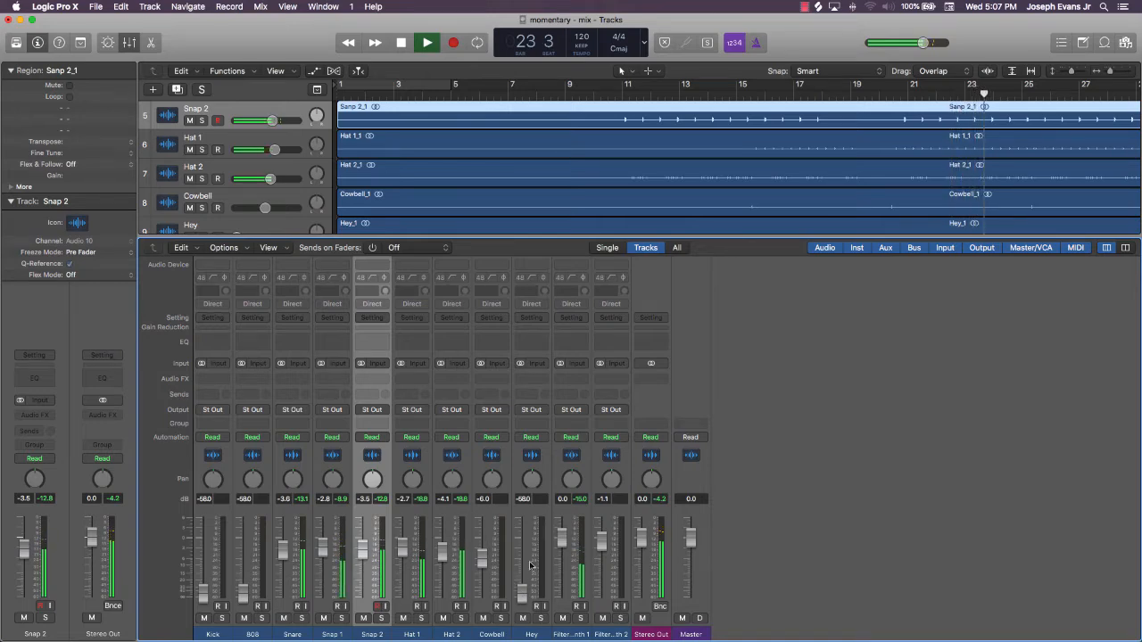
pyautogui.scroll(-3, 577, 182)
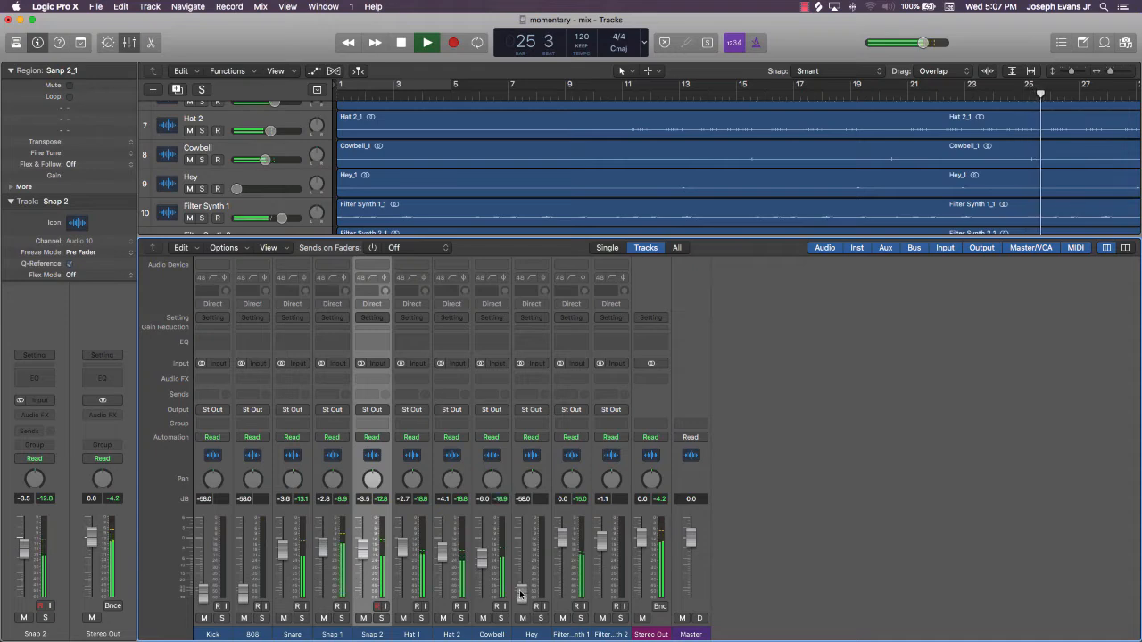
pyautogui.moveTo(522, 593); pyautogui.dragTo(522, 560)
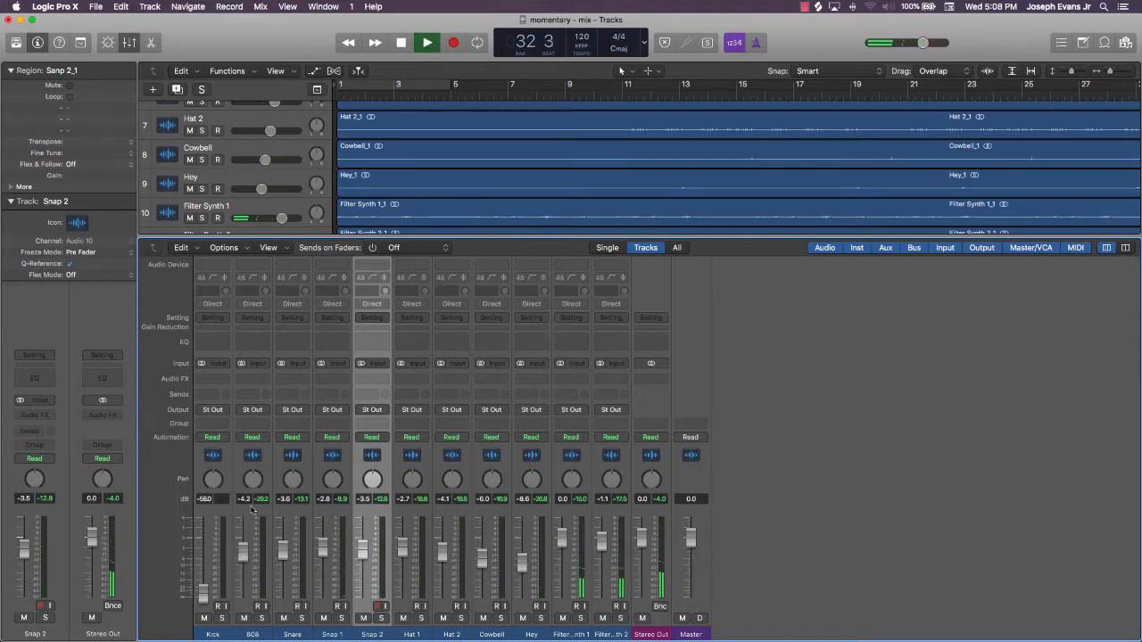
# Set the Kick fader to 0.0 dB and 808 to -3.9 dB while they play, and return the stopped project to its start
pyautogui.scroll(5, 645, 166)
pyautogui.hscroll(10, 644, 164)
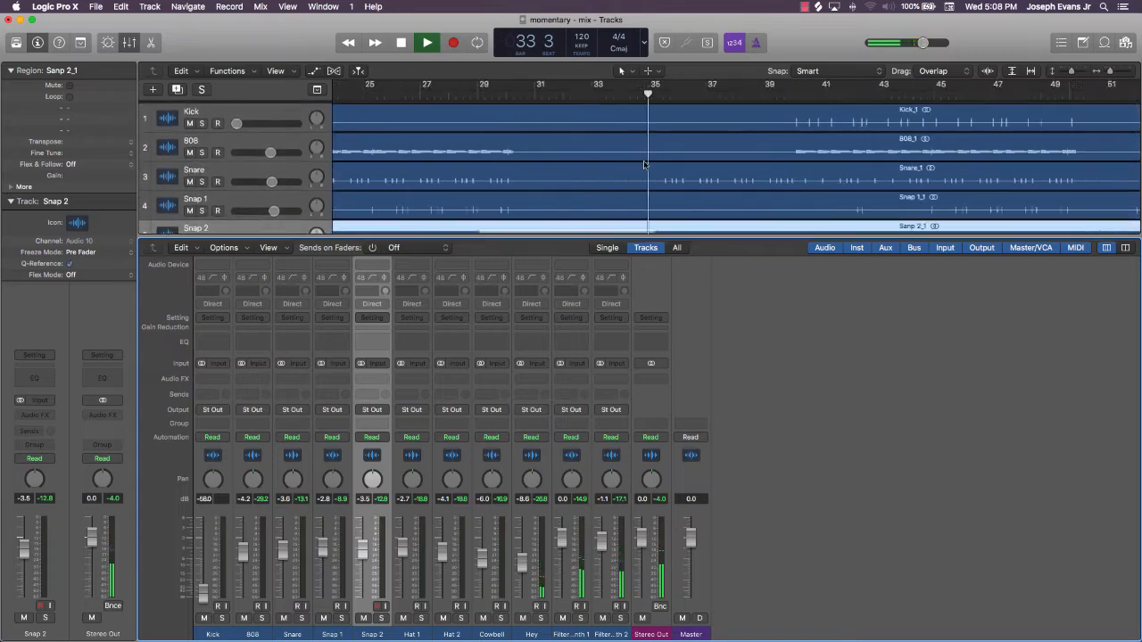
pyautogui.hscroll(-2, 641, 164)
pyautogui.hscroll(10, 641, 164)
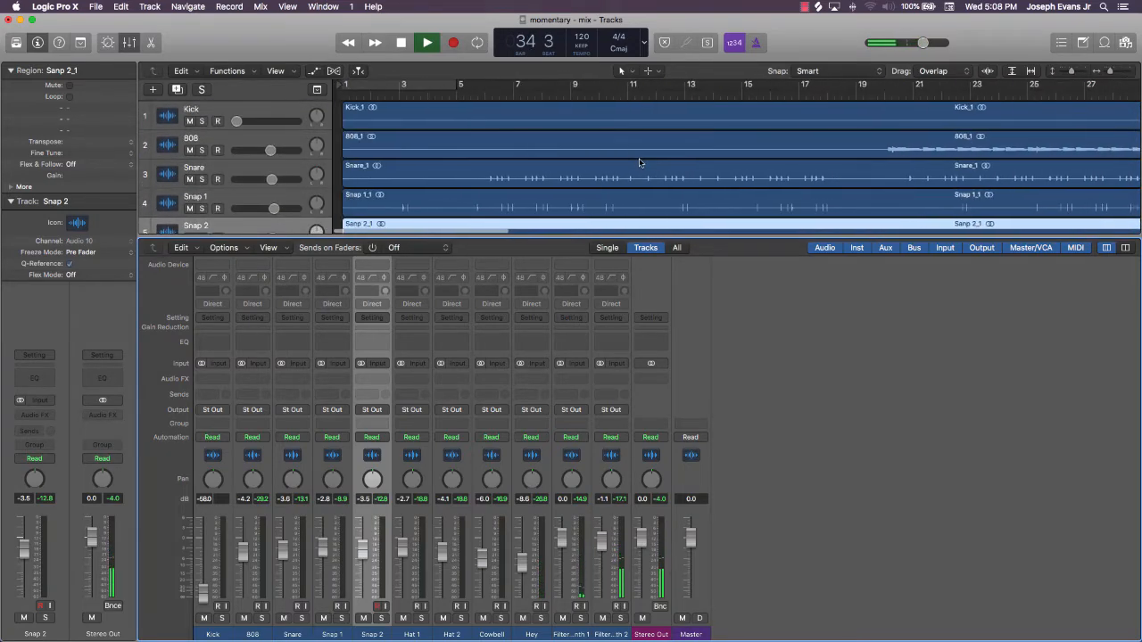
pyautogui.hscroll(20, 639, 163)
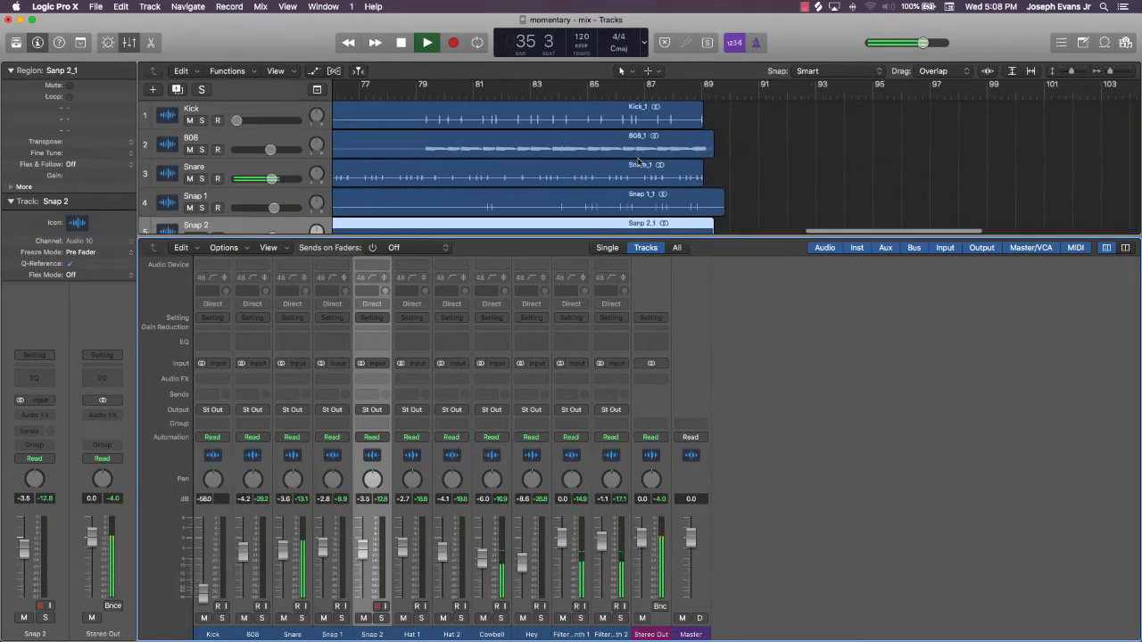
pyautogui.hscroll(-20, 636, 157)
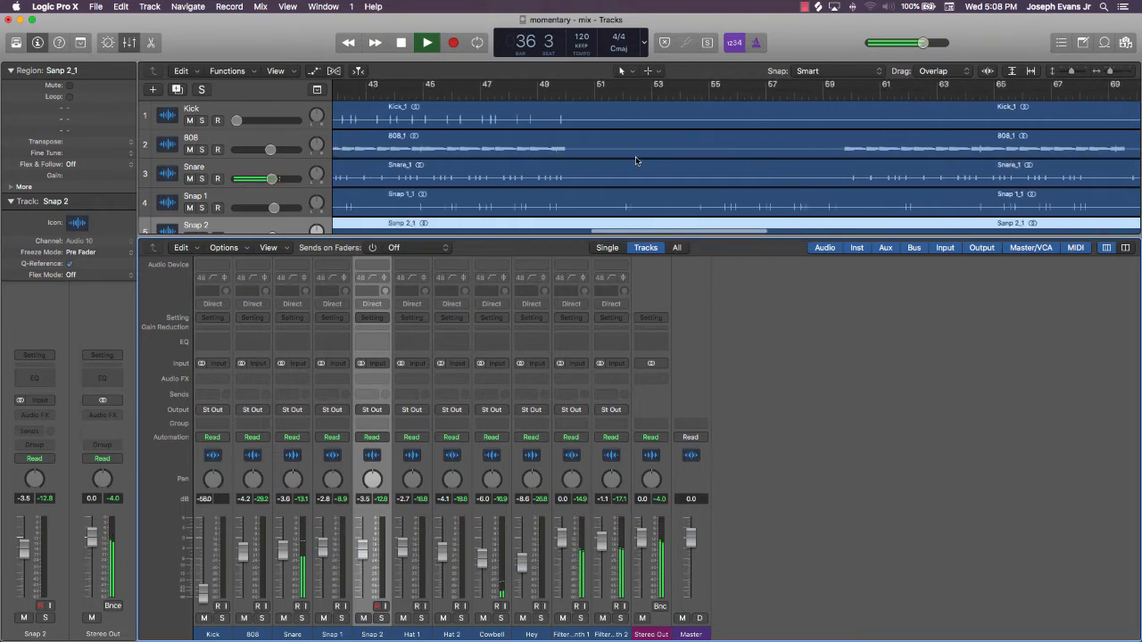
pyautogui.hscroll(-2, 636, 156)
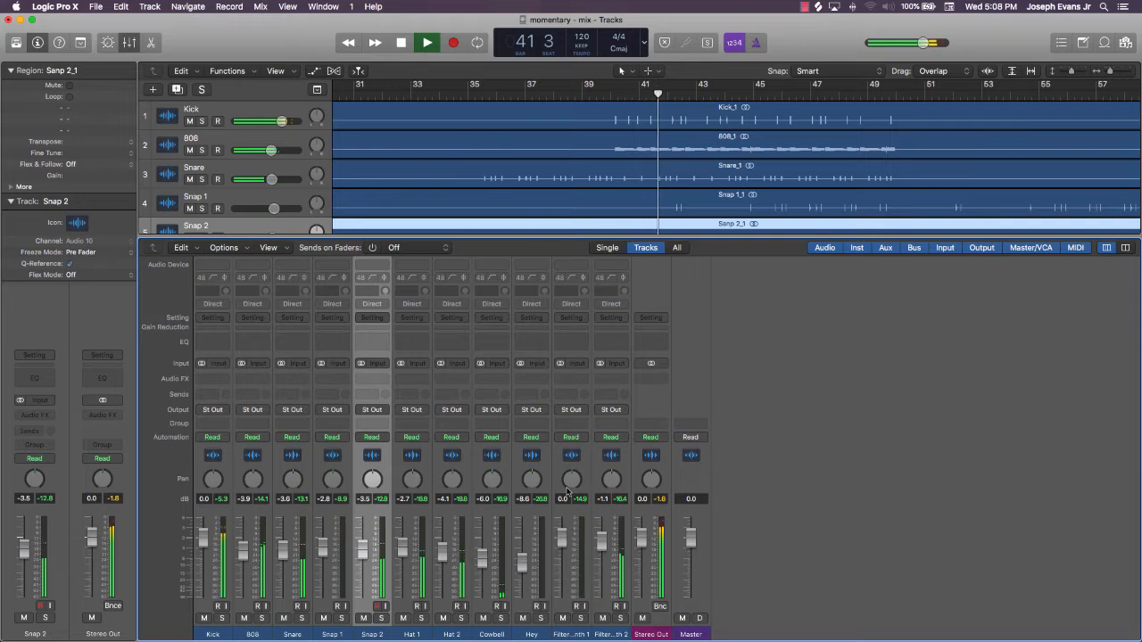
pyautogui.press('space')
pyautogui.press('Return')
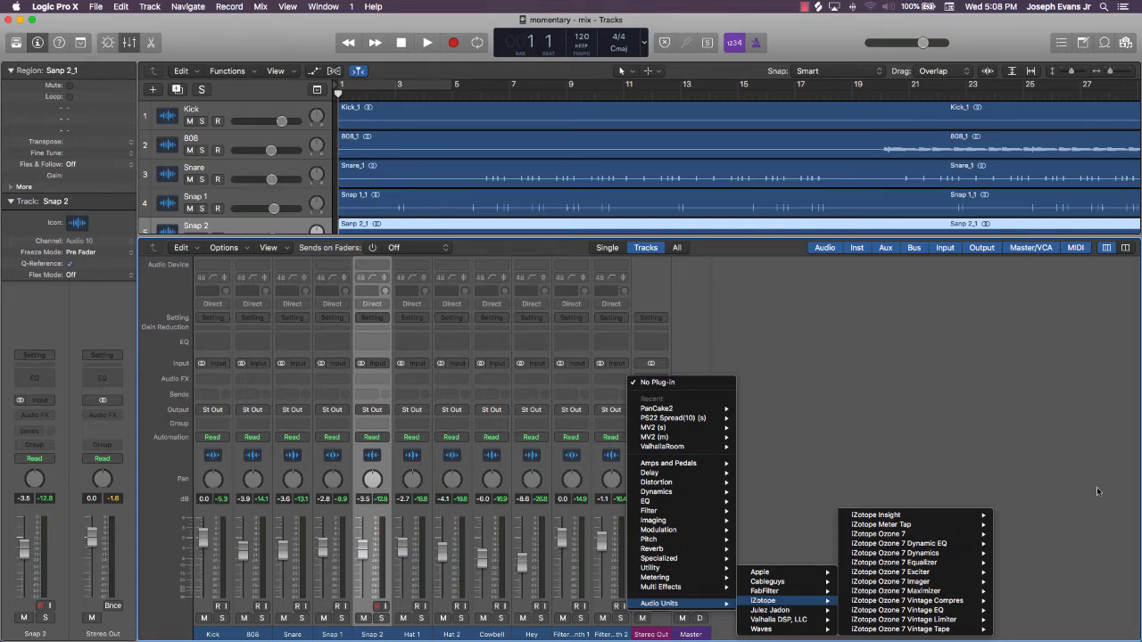
# Insert iZotope Ozone 7 on the Stereo Out and remove its Equalizer and Dynamics modules, keeping only the Maximizer
pyautogui.click(1010, 532)
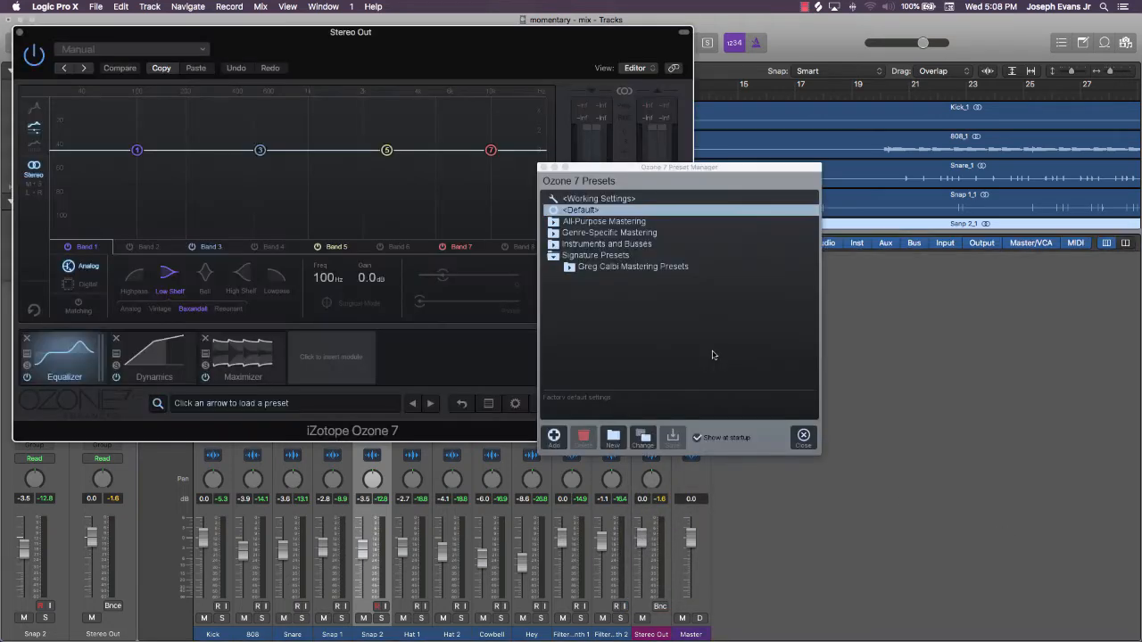
pyautogui.click(26, 339)
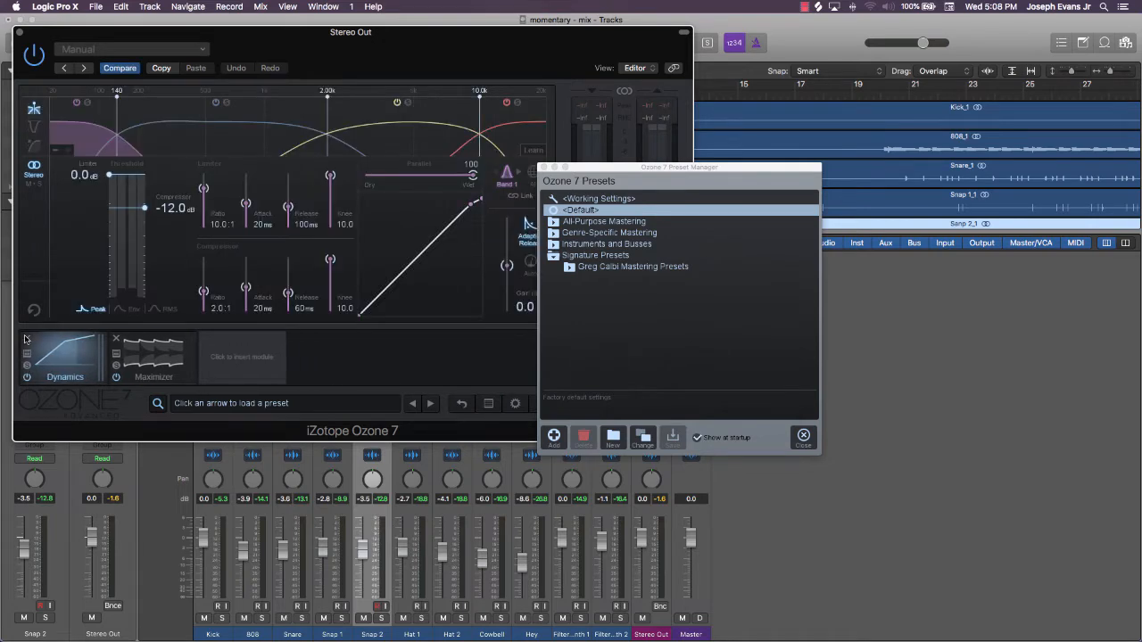
pyautogui.click(26, 339)
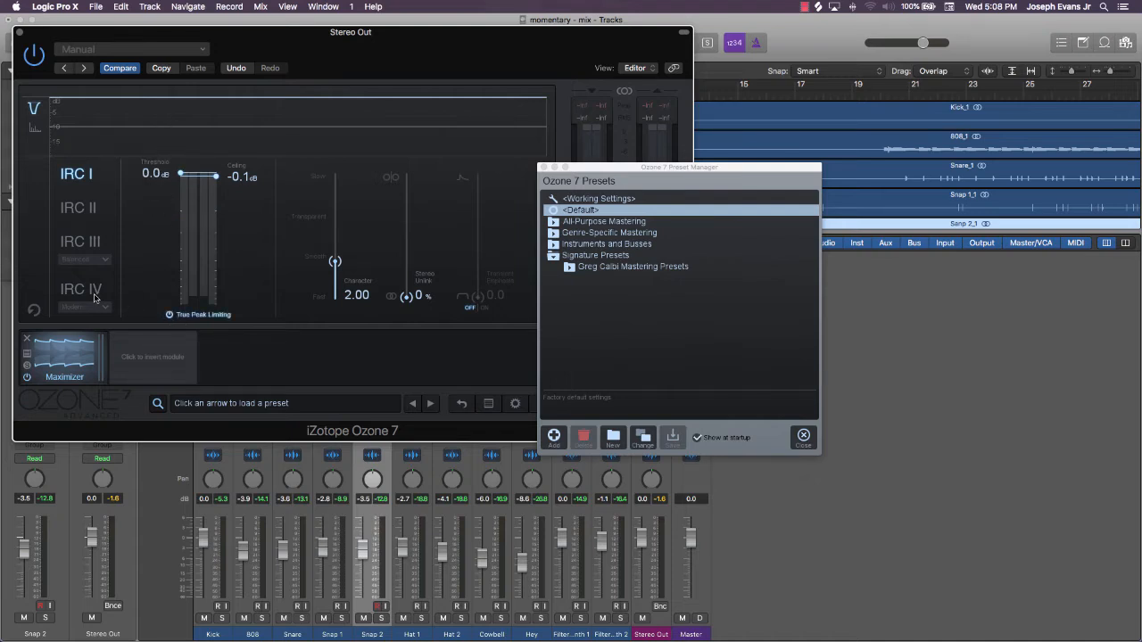
# Set the Ozone 7 Maximizer to IRC III limiting and close the plug-in window
pyautogui.click(87, 244)
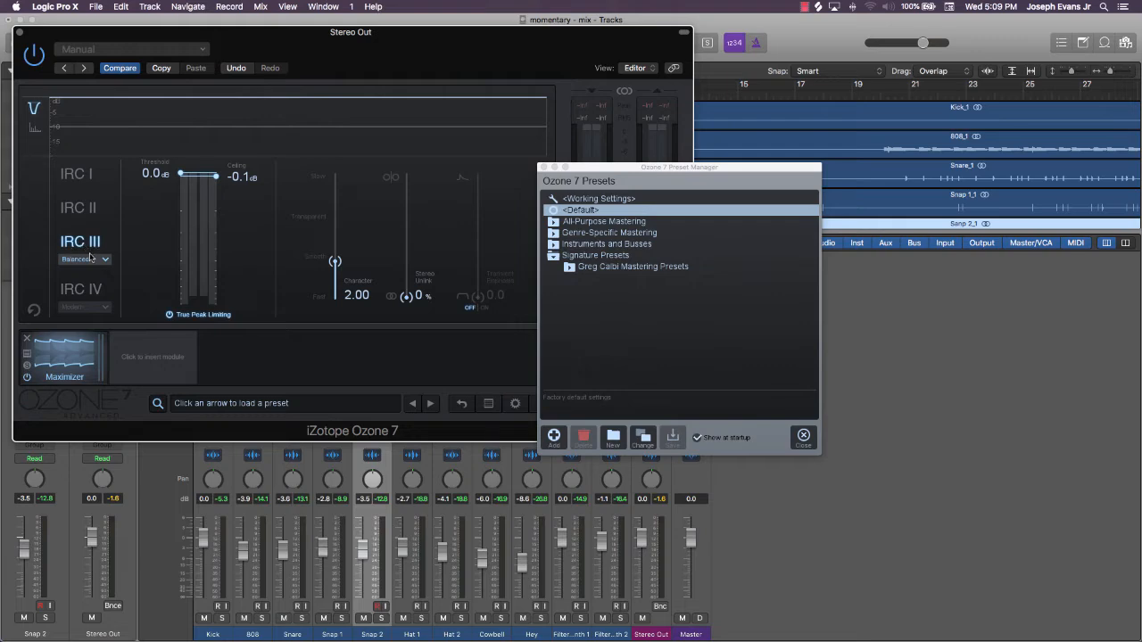
pyautogui.click(90, 258)
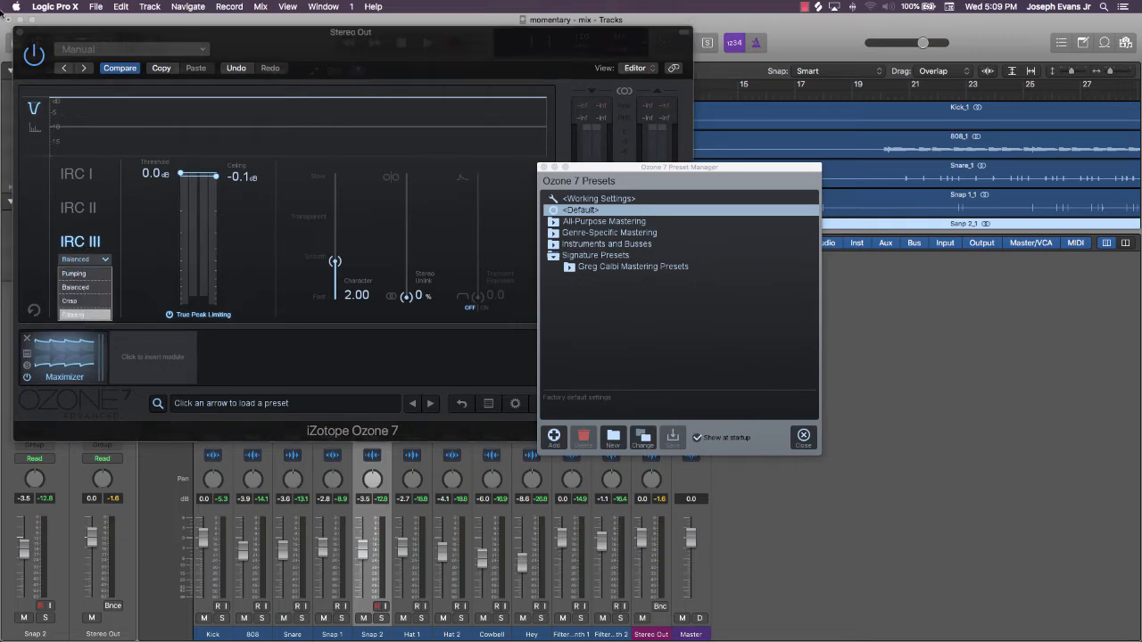
pyautogui.click(32, 36)
pyautogui.click(19, 33)
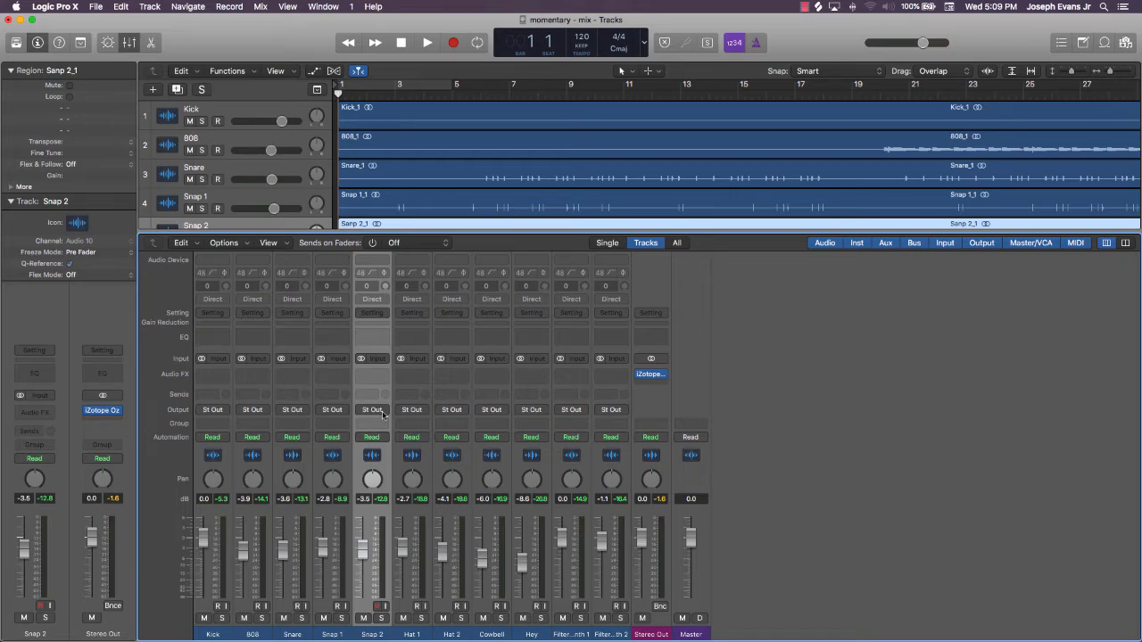
# Play the project from its start and, in the mixer, raise the Filter Synth 1 fader to 0.6 dB
pyautogui.press('space')
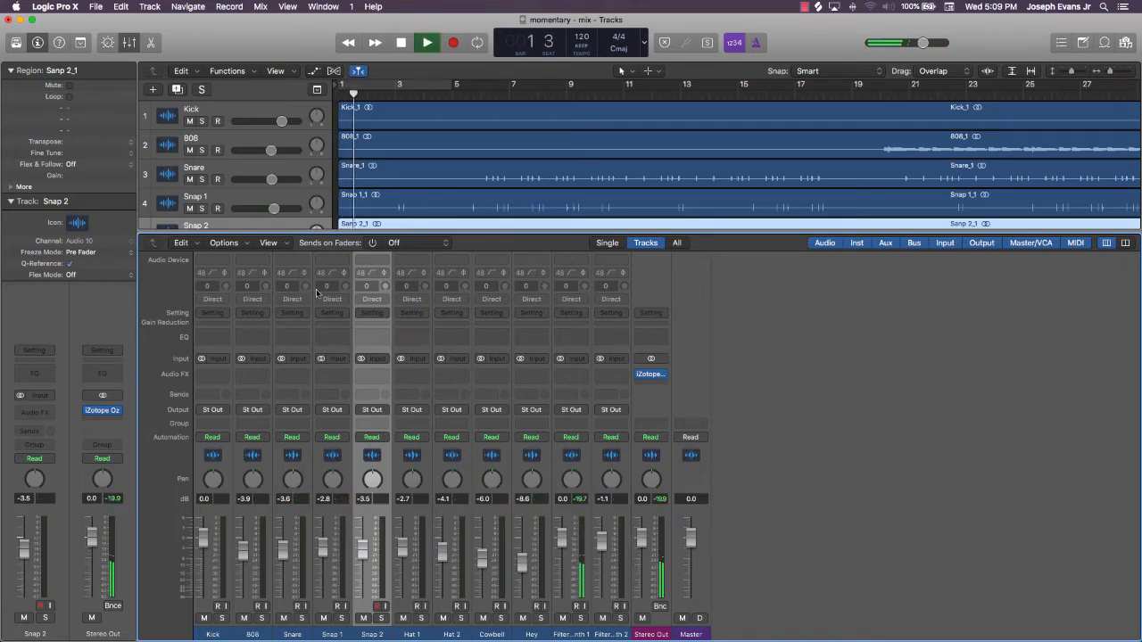
pyautogui.press('p')
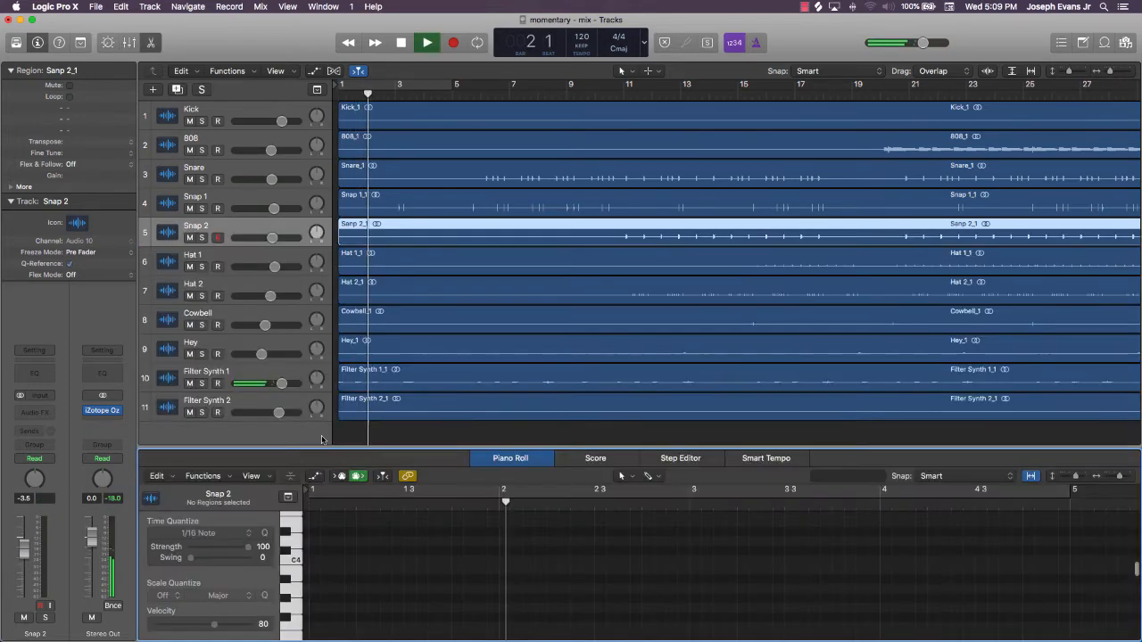
pyautogui.click(434, 429)
pyautogui.press('p')
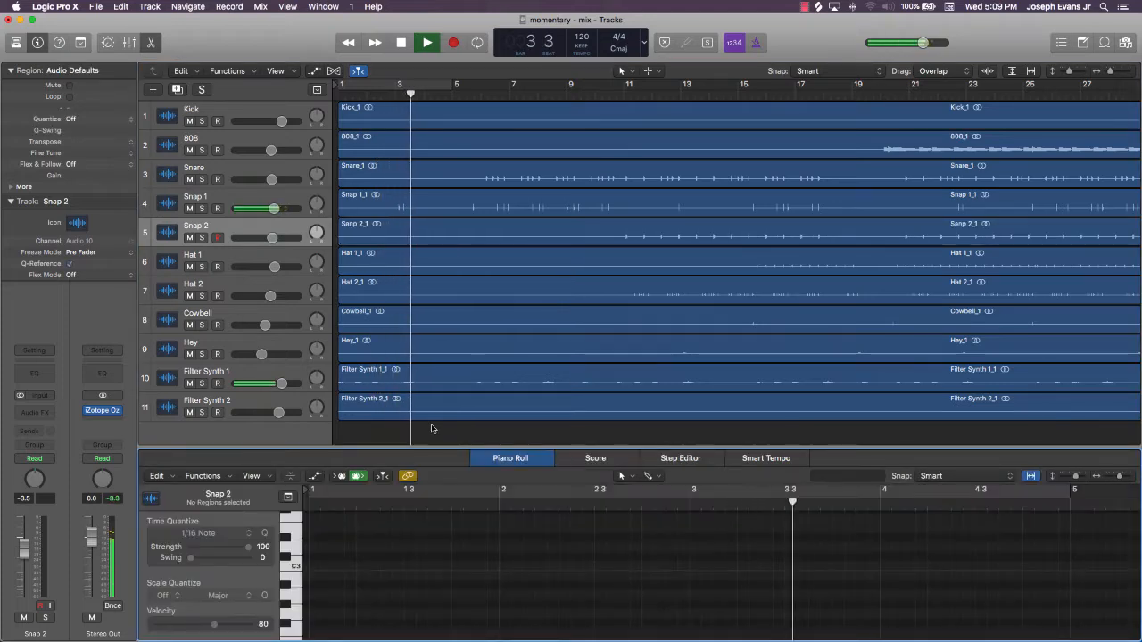
pyautogui.click(130, 42)
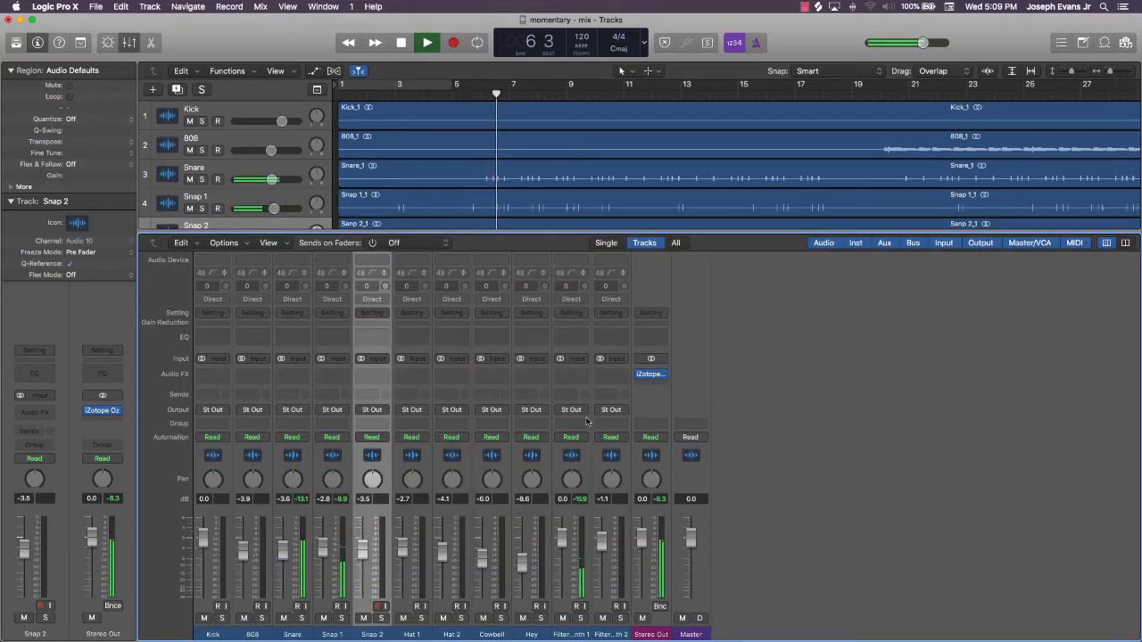
pyautogui.moveTo(563, 544); pyautogui.dragTo(564, 543)
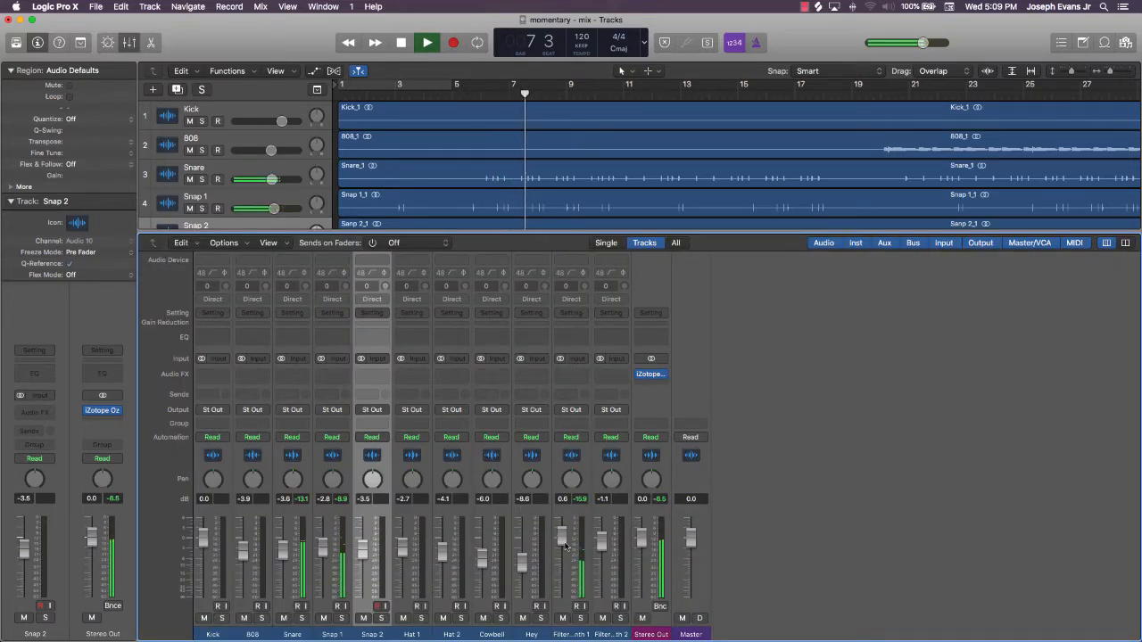
# Insert a stereo Waves Q4 (s) on Filter Synth 1, set its band 1 high-pass to about 254 Hz and close the plug-in window
pyautogui.click(578, 378)
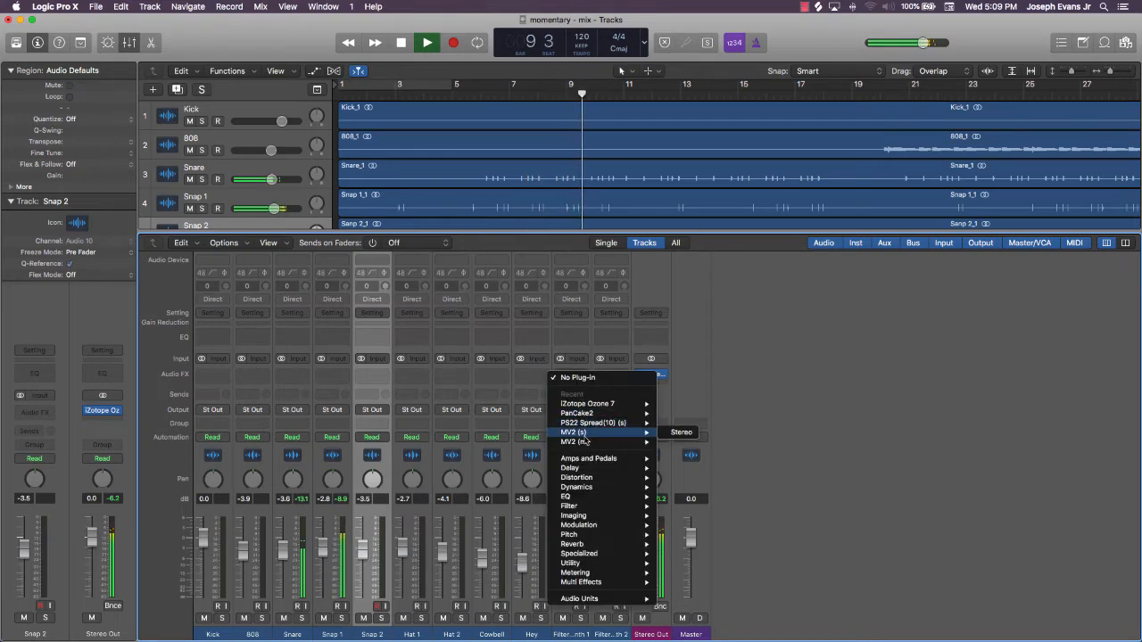
pyautogui.moveTo(601, 599)
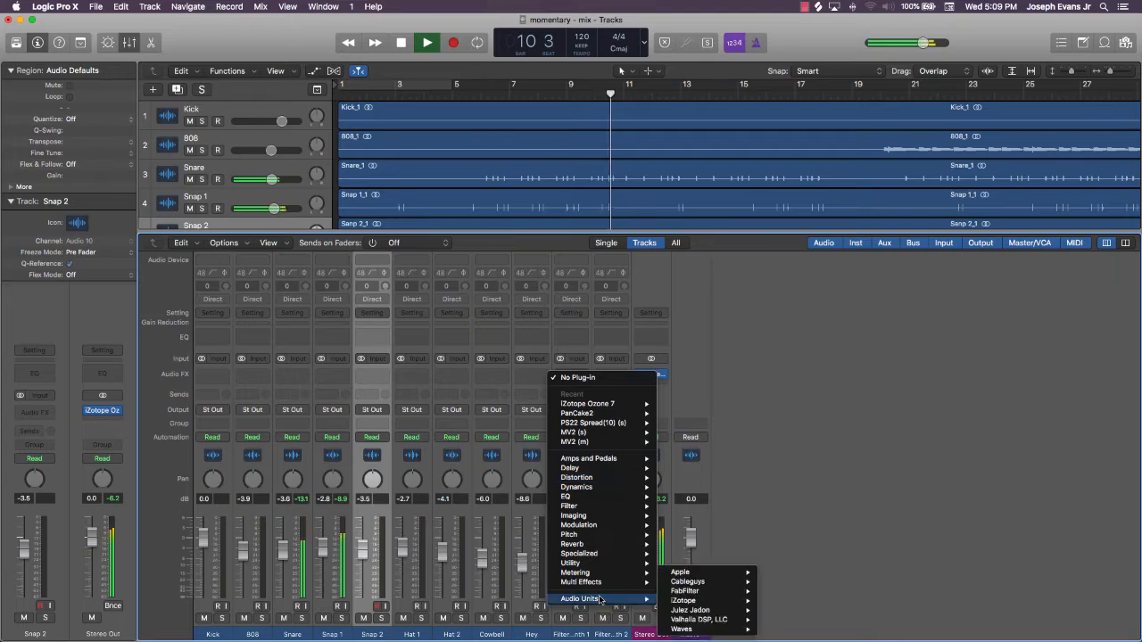
pyautogui.moveTo(714, 630)
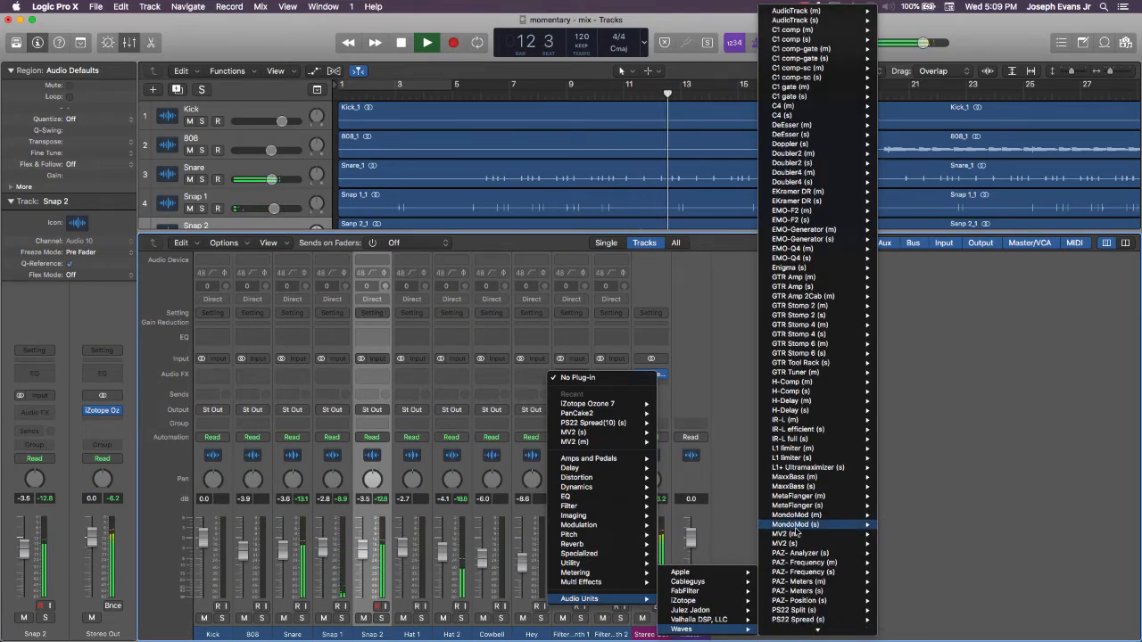
pyautogui.scroll(-5, 797, 527)
pyautogui.scroll(-3, 796, 530)
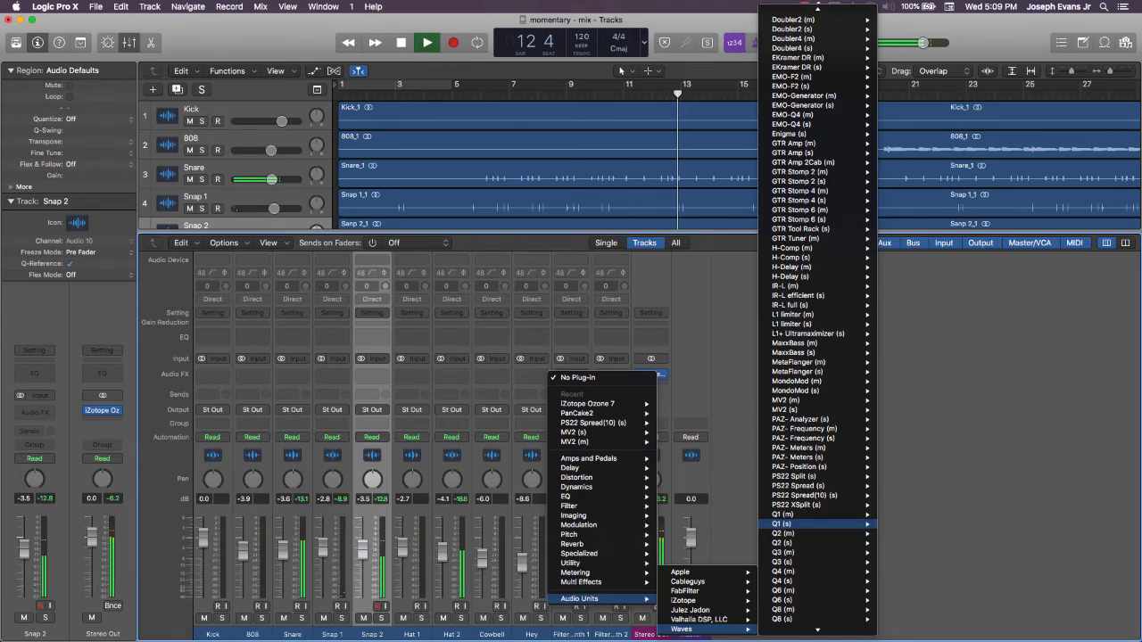
pyautogui.click(781, 581)
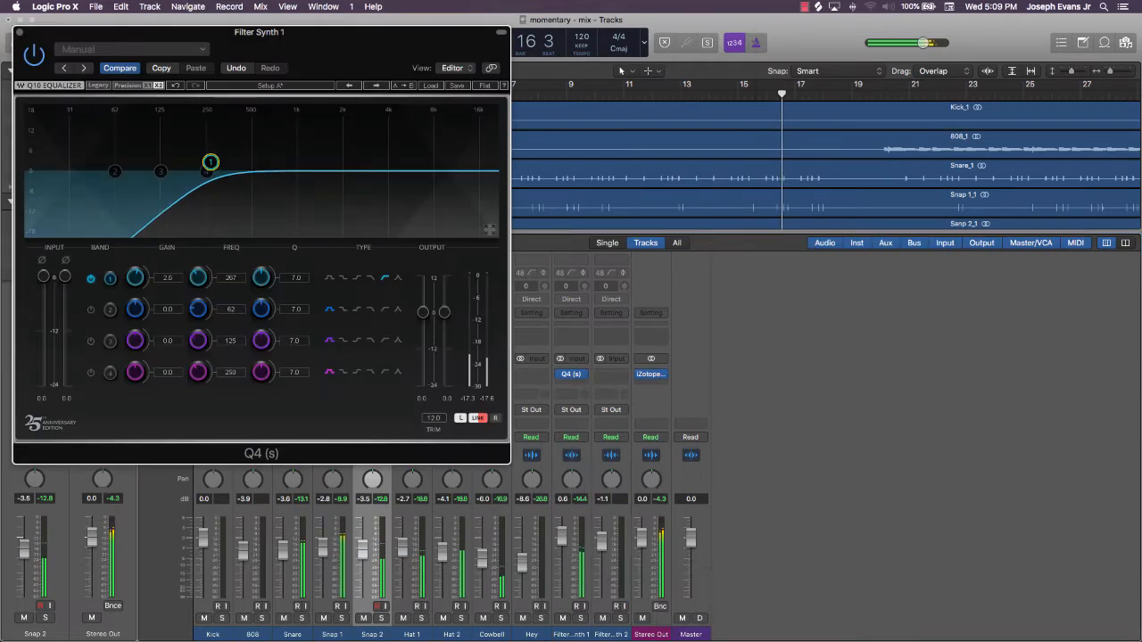
pyautogui.moveTo(211, 158)
pyautogui.mouseDown()
pyautogui.moveTo(306, 158)
pyautogui.moveTo(145, 162)
pyautogui.moveTo(207, 161)
pyautogui.mouseUp()
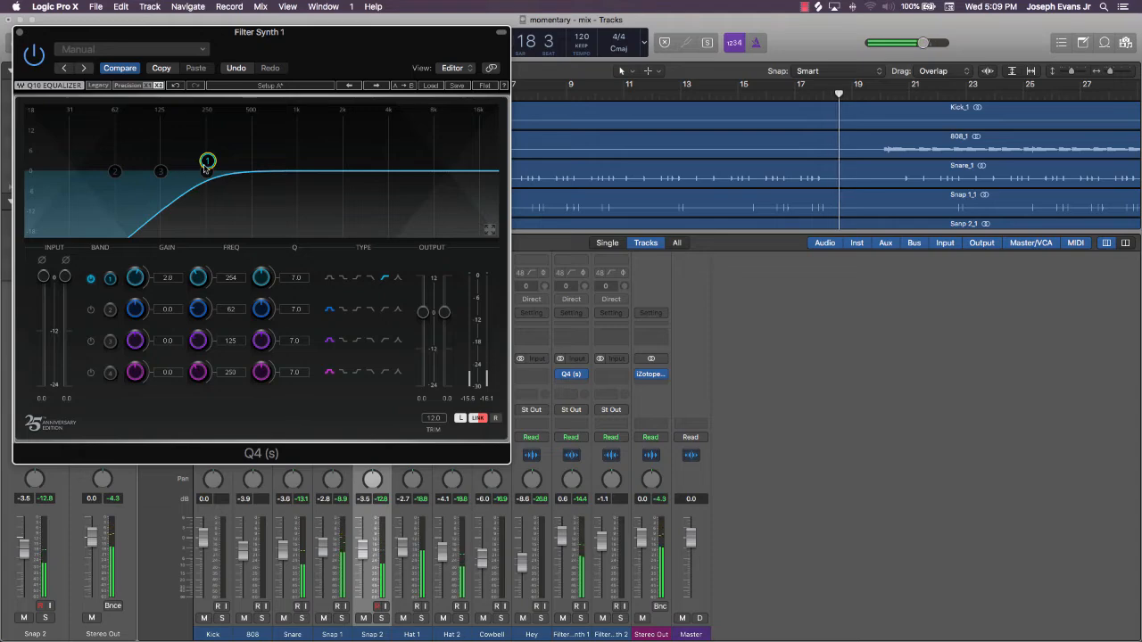
pyautogui.click(20, 32)
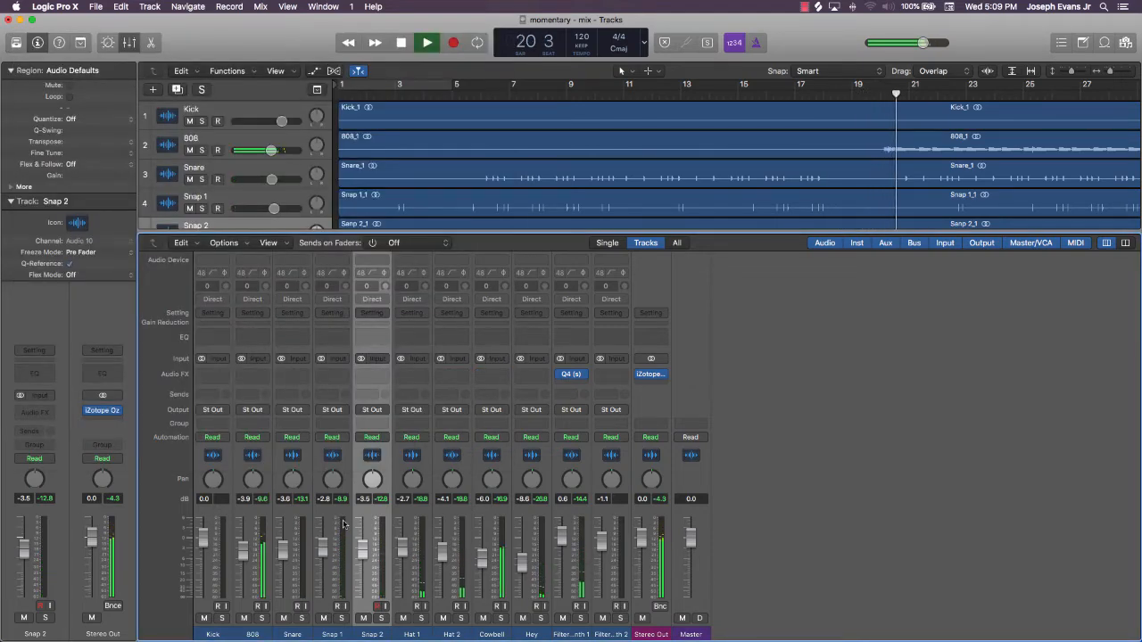
# Lower the 808 fader to -4.4 dB and add a stereo Q4 (s) to Hey with band 1 as a high-pass at 500 Hz
pyautogui.moveTo(239, 558); pyautogui.dragTo(251, 559)
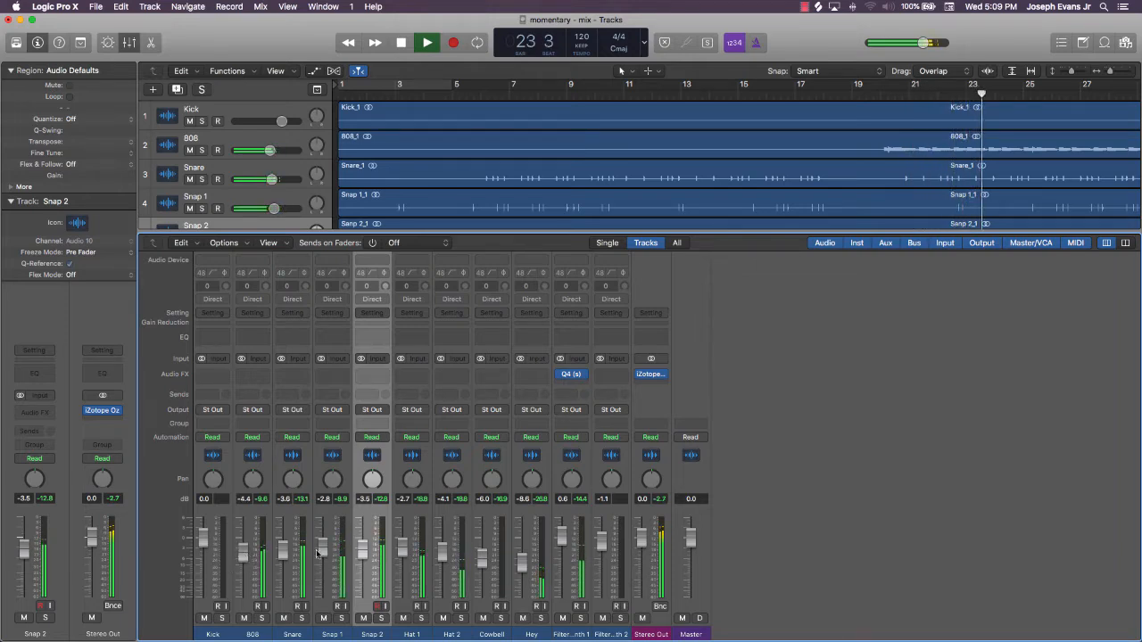
pyautogui.click(533, 375)
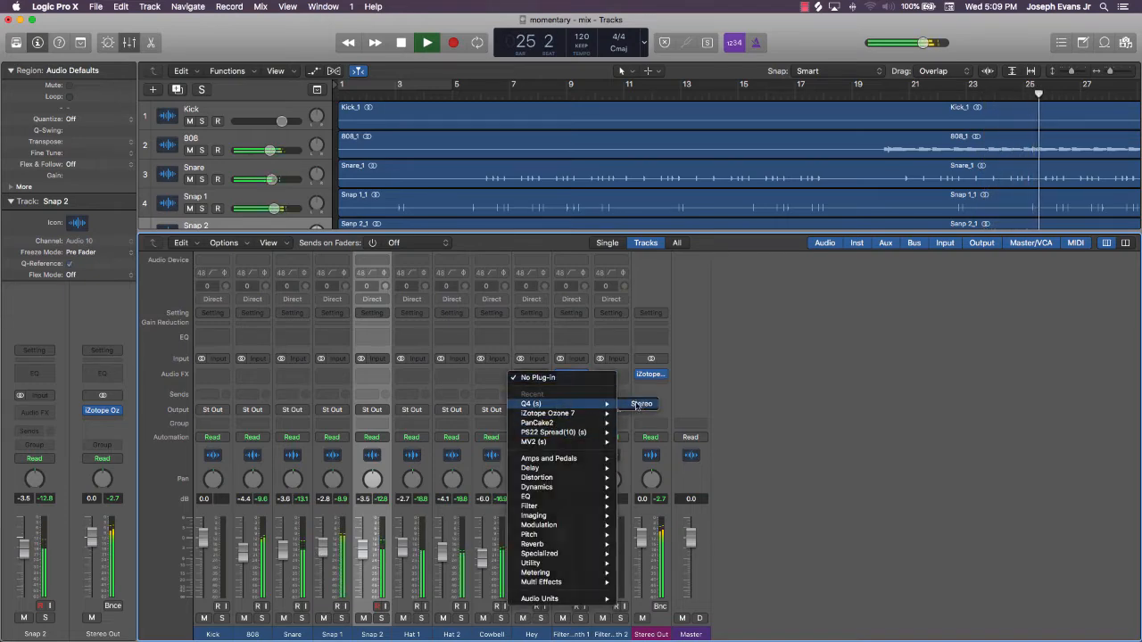
pyautogui.click(629, 406)
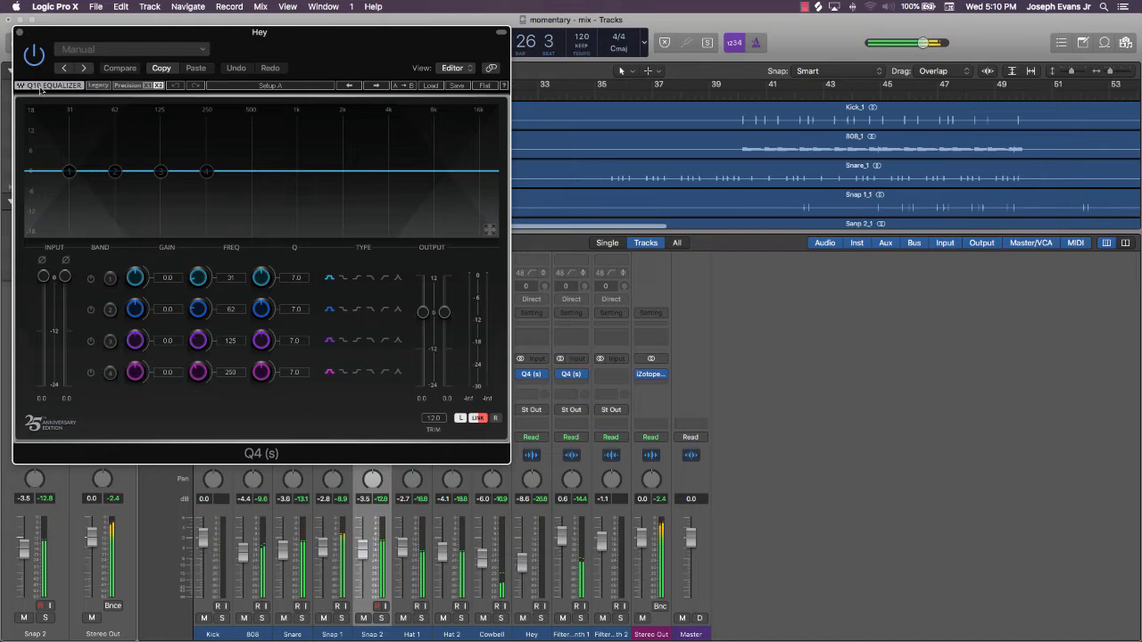
pyautogui.click(91, 280)
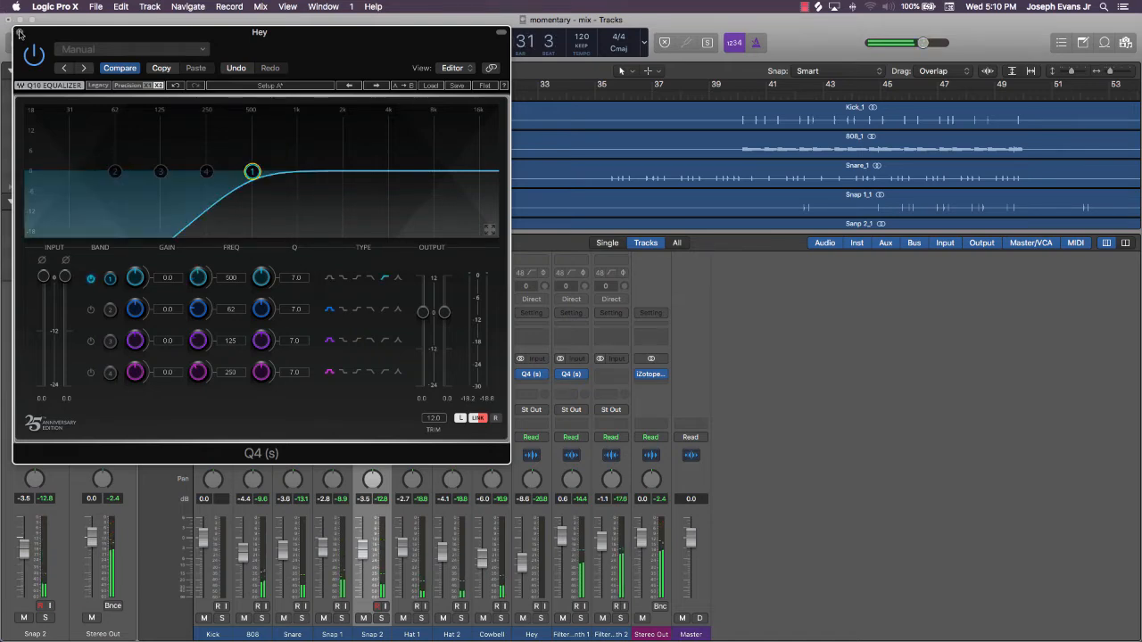
pyautogui.click(18, 32)
# Copy Filter Synth 1's Q4 (s) to Filter Synth 2, and add a stereo Q4 (s) to Cowbell with a band 1 high-pass at about 570 Hz
pyautogui.moveTo(573, 376); pyautogui.dragTo(611, 375)
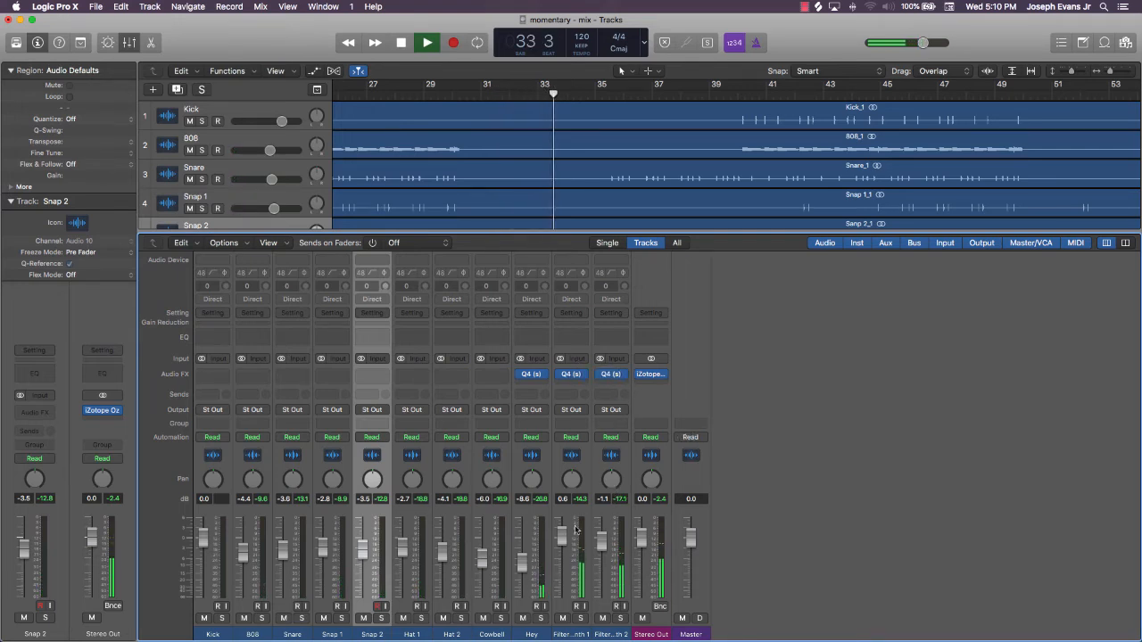
pyautogui.click(485, 373)
pyautogui.moveTo(558, 404)
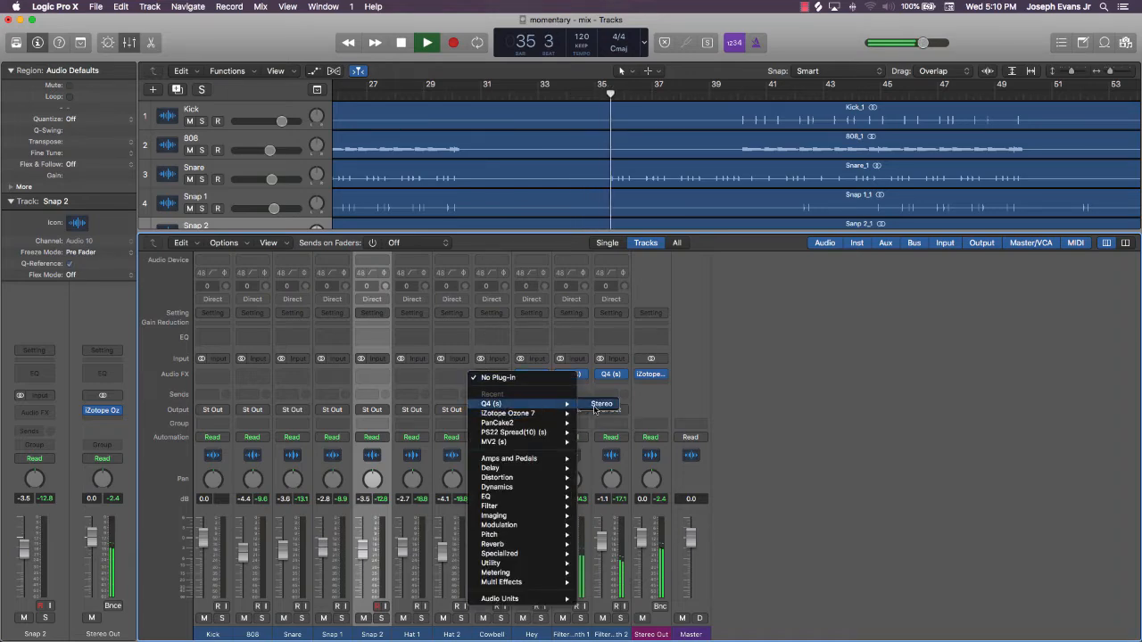
pyautogui.click(598, 404)
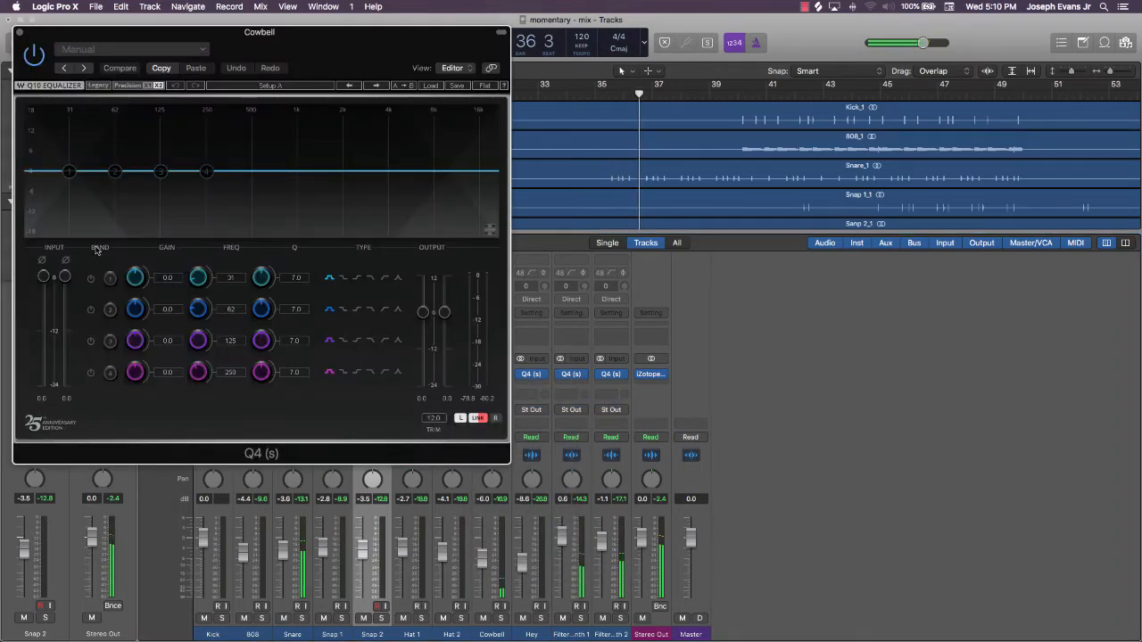
pyautogui.click(90, 278)
pyautogui.click(384, 277)
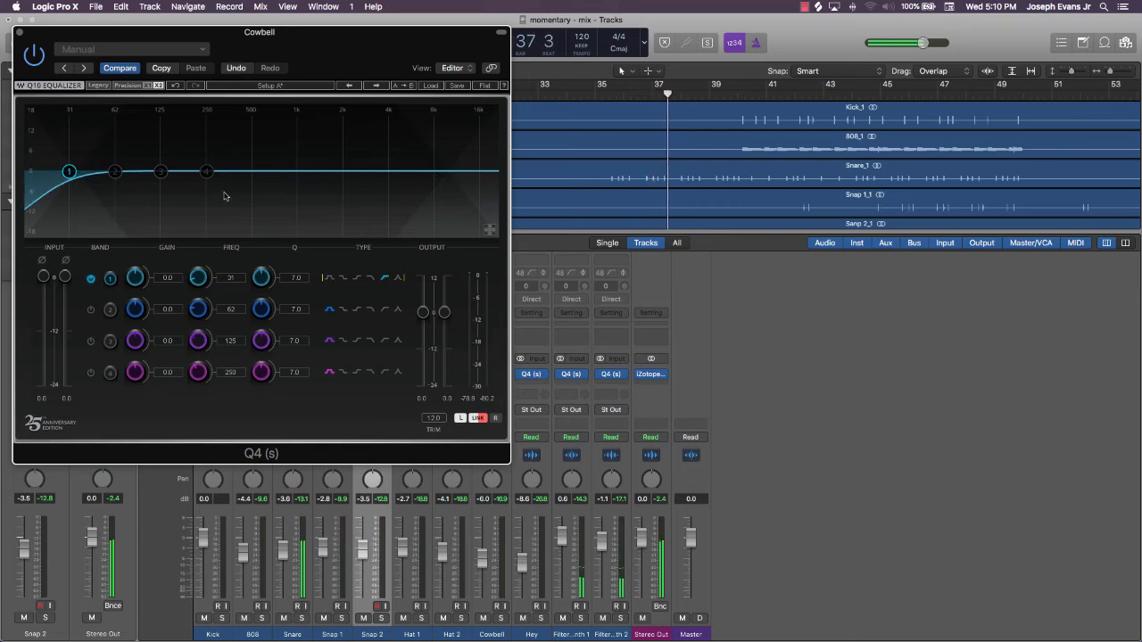
pyautogui.moveTo(69, 171); pyautogui.dragTo(261, 169)
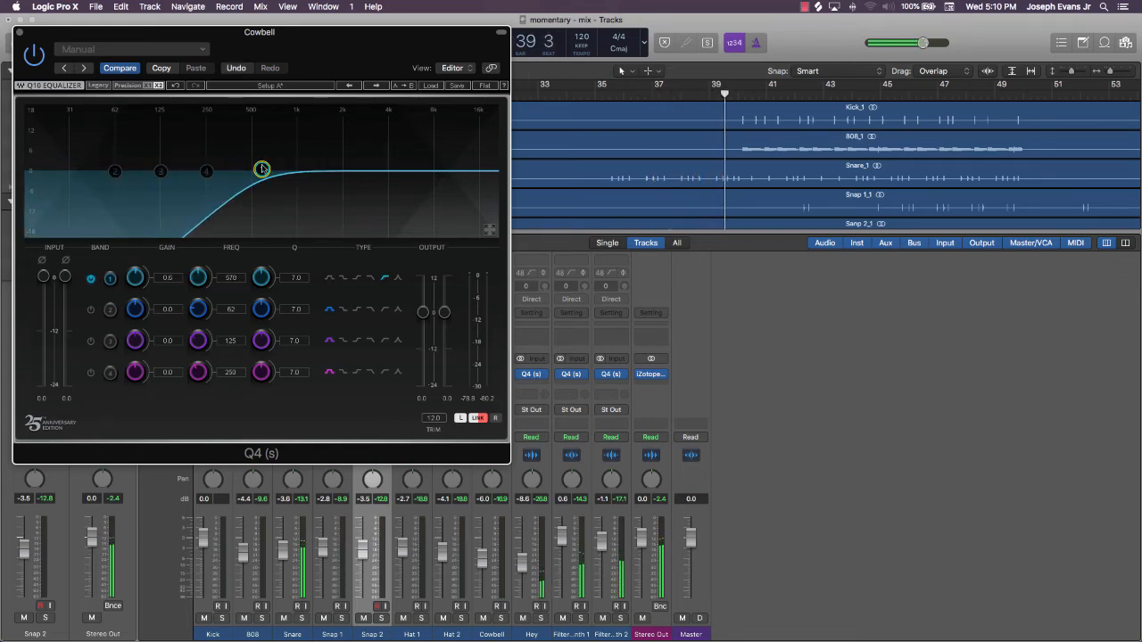
pyautogui.click(21, 32)
# Stop playback at the project start with no region selected, and switch the Kick channel's input format to mono
pyautogui.scroll(-5, 731, 170)
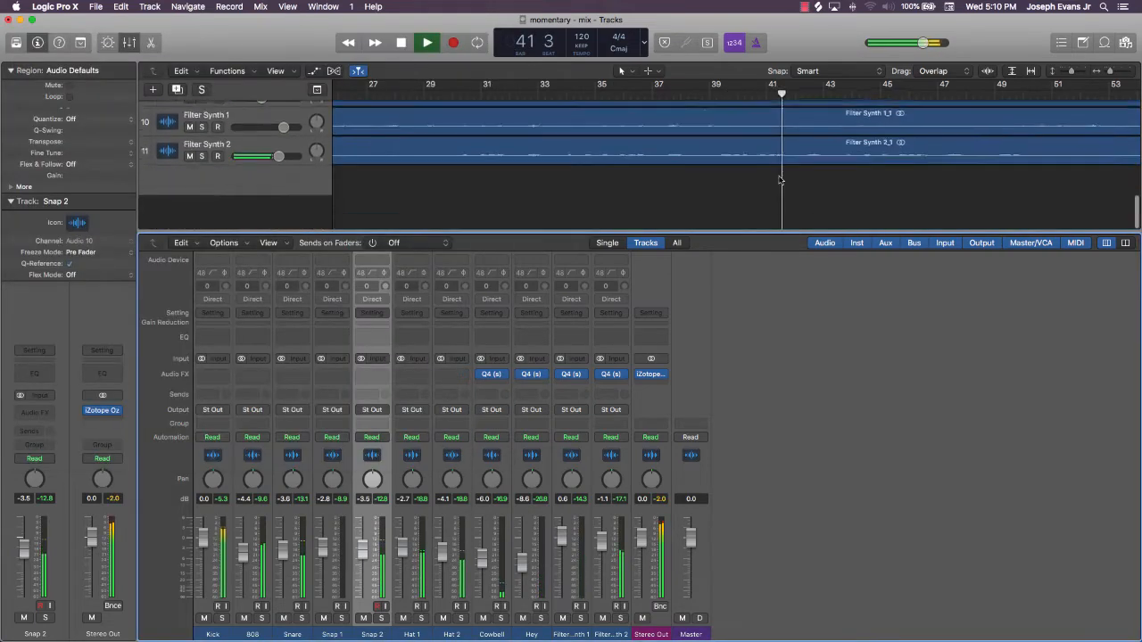
pyautogui.click(766, 192)
pyautogui.press('Return')
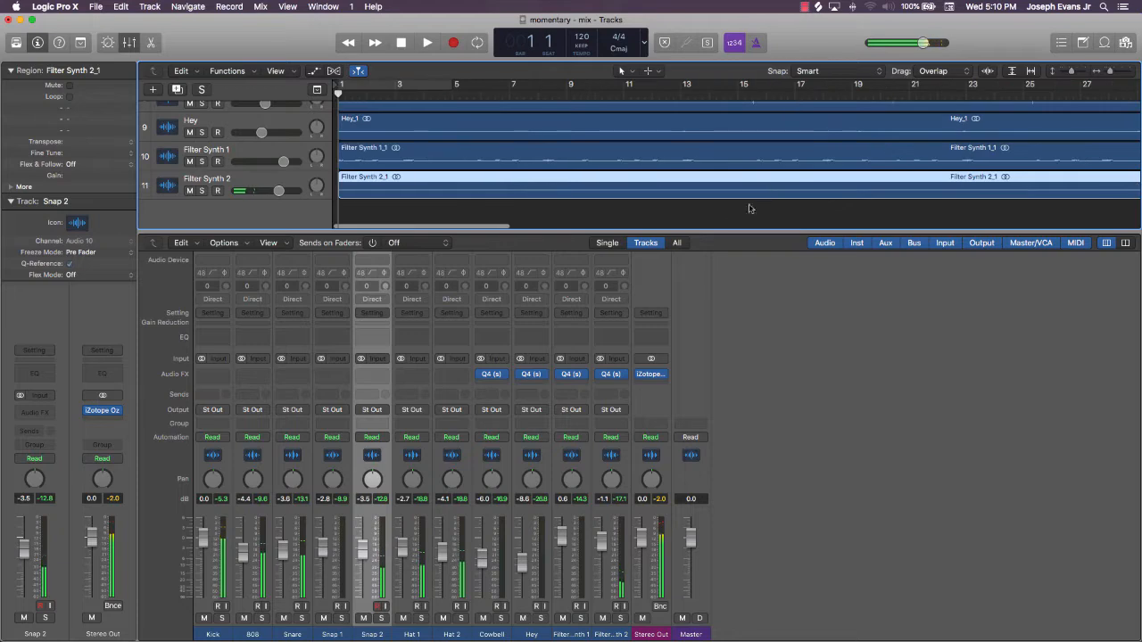
pyautogui.click(727, 224)
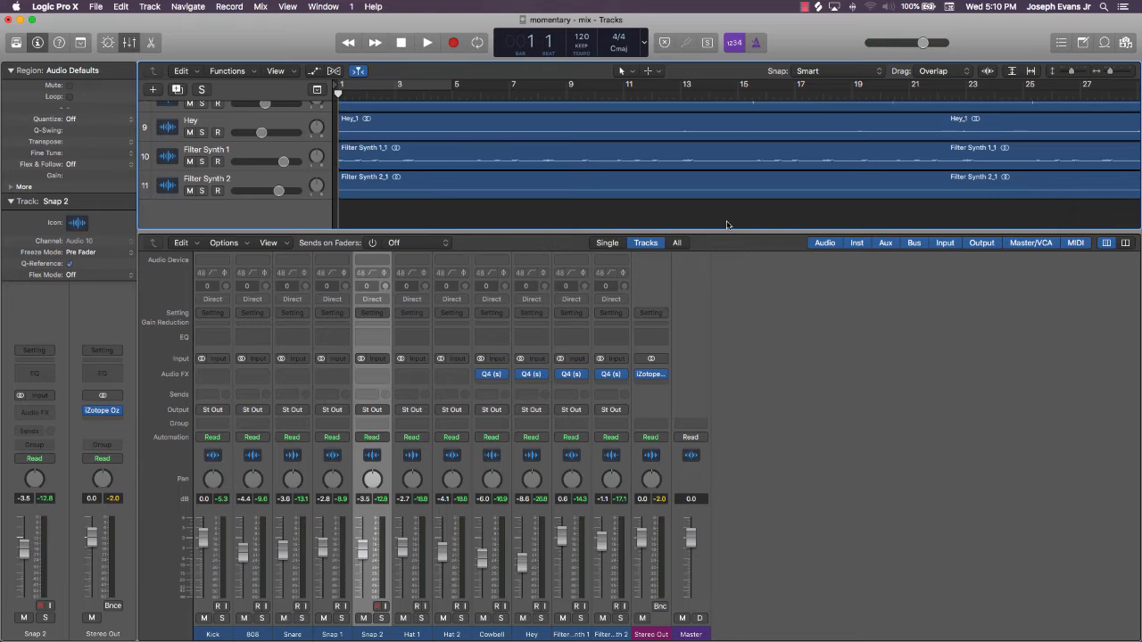
pyautogui.click(203, 364)
# Play from just before bar 40 and set the Kick fader to 0.1 dB and 808 to -4.7 dB
pyautogui.hscroll(10, 584, 206)
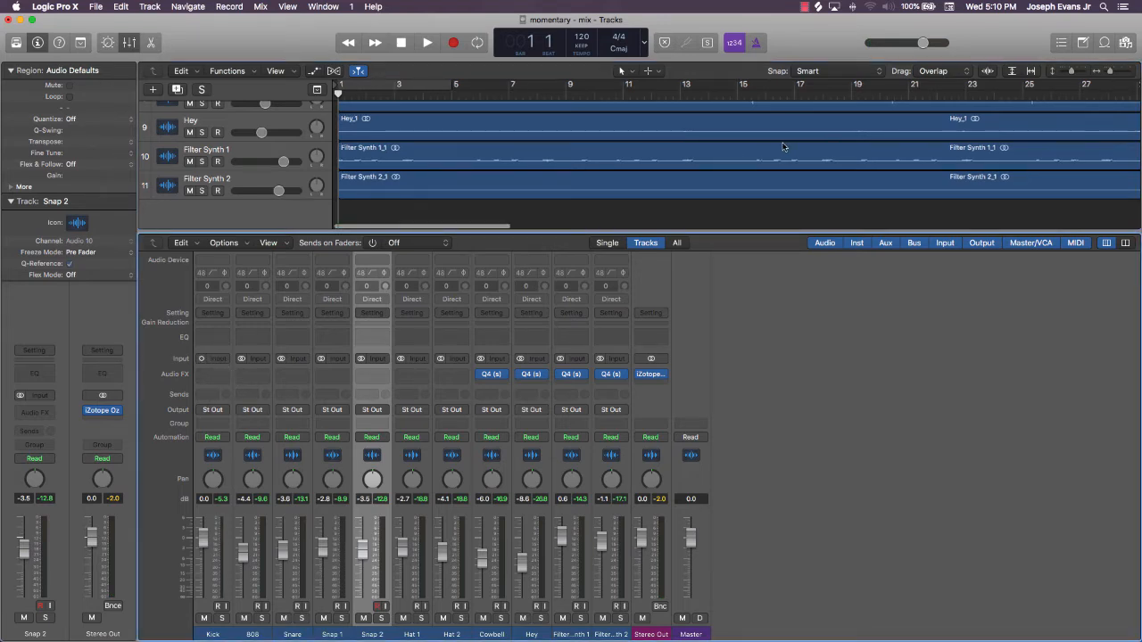
pyautogui.scroll(5, 777, 142)
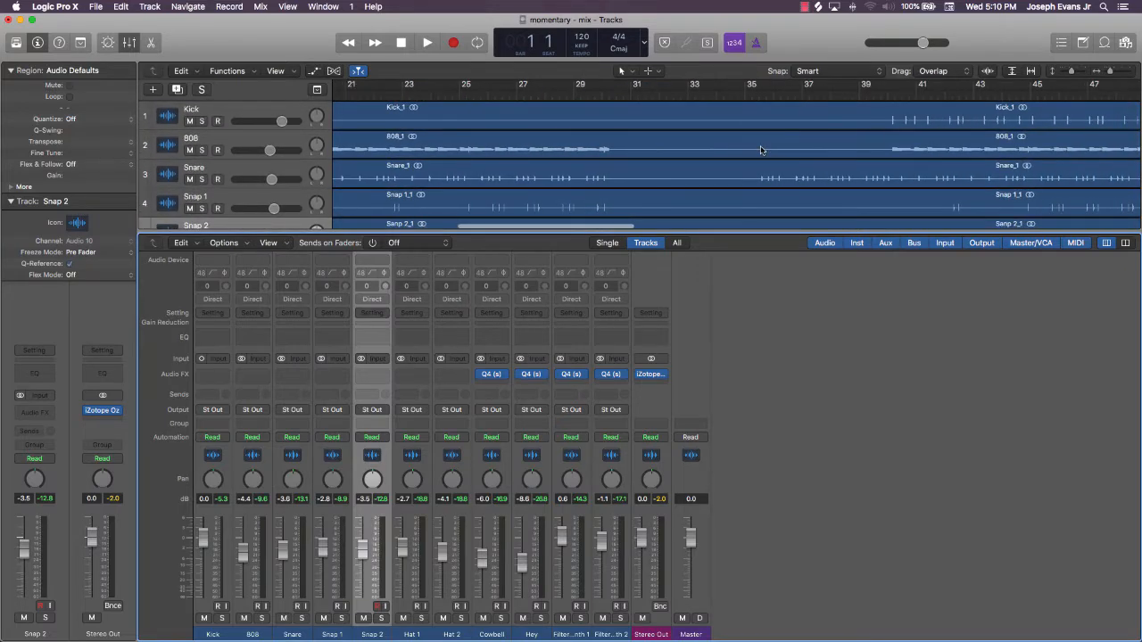
pyautogui.hscroll(5, 760, 149)
pyautogui.click(650, 97)
pyautogui.press('space')
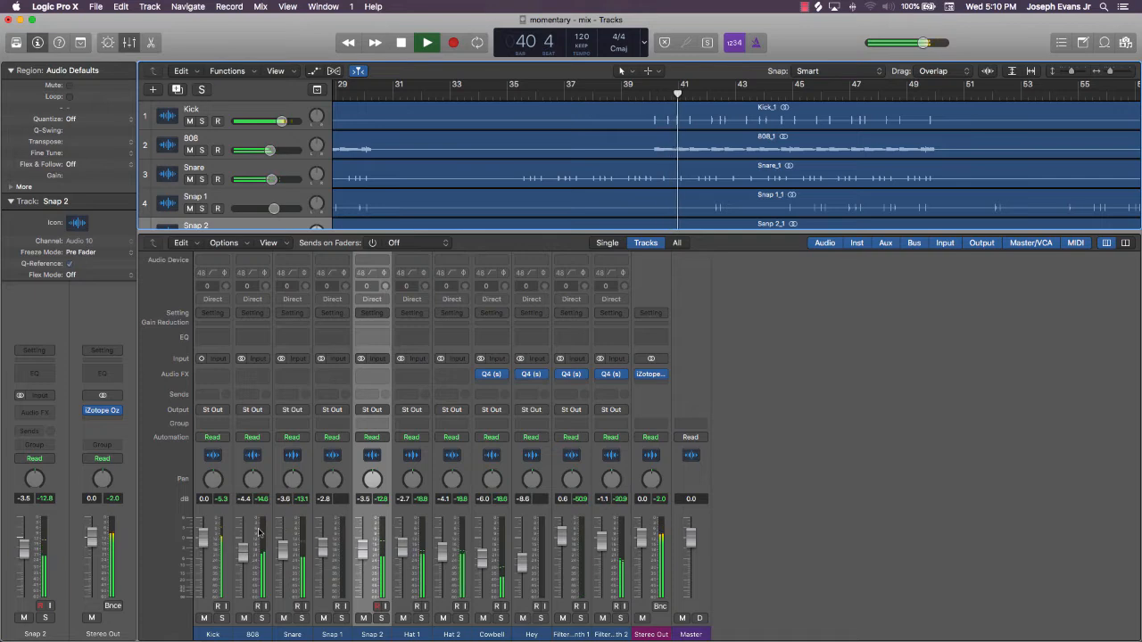
pyautogui.moveTo(203, 550); pyautogui.dragTo(207, 551)
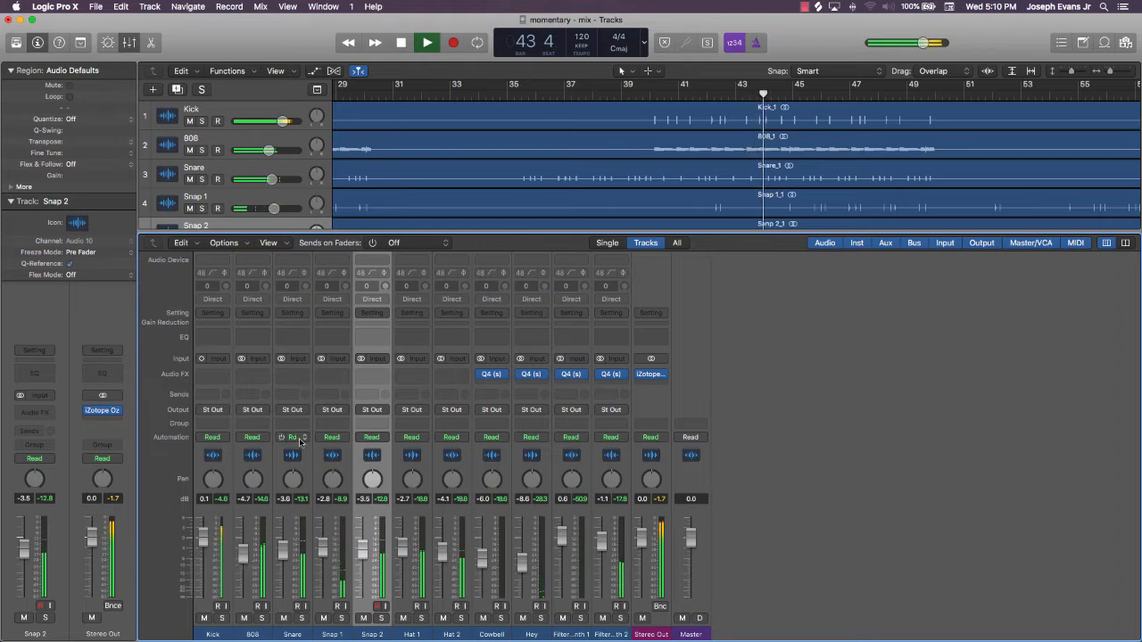
# Insert a stereo Q4 (s) on Snare and enable band 1 as a high-pass at about 586 Hz
pyautogui.click(300, 374)
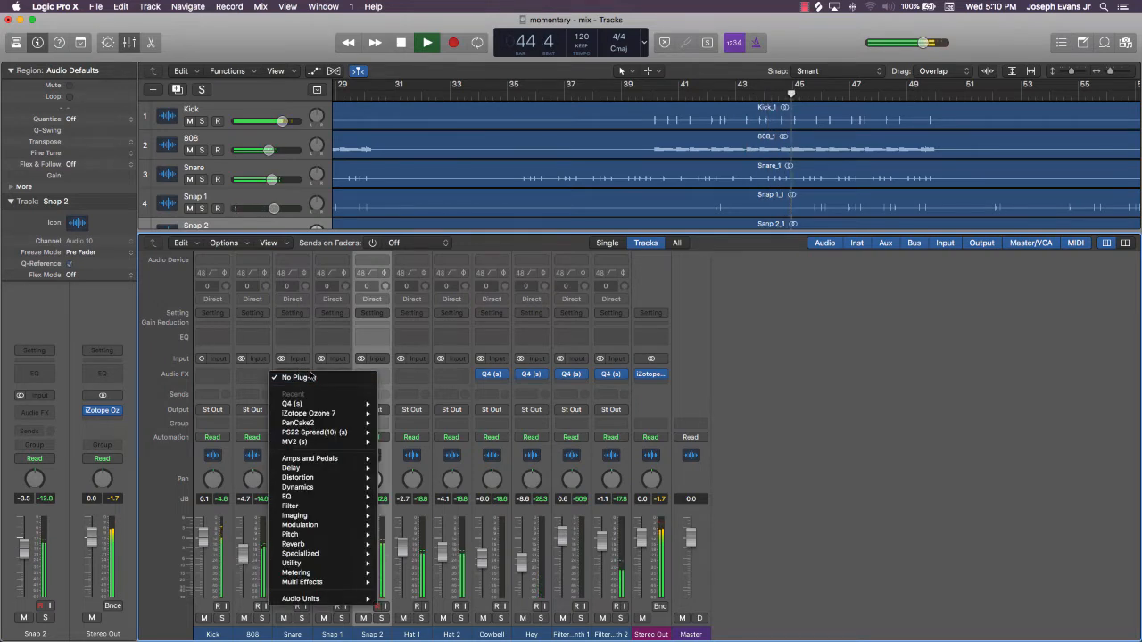
pyautogui.moveTo(356, 404)
pyautogui.click(406, 405)
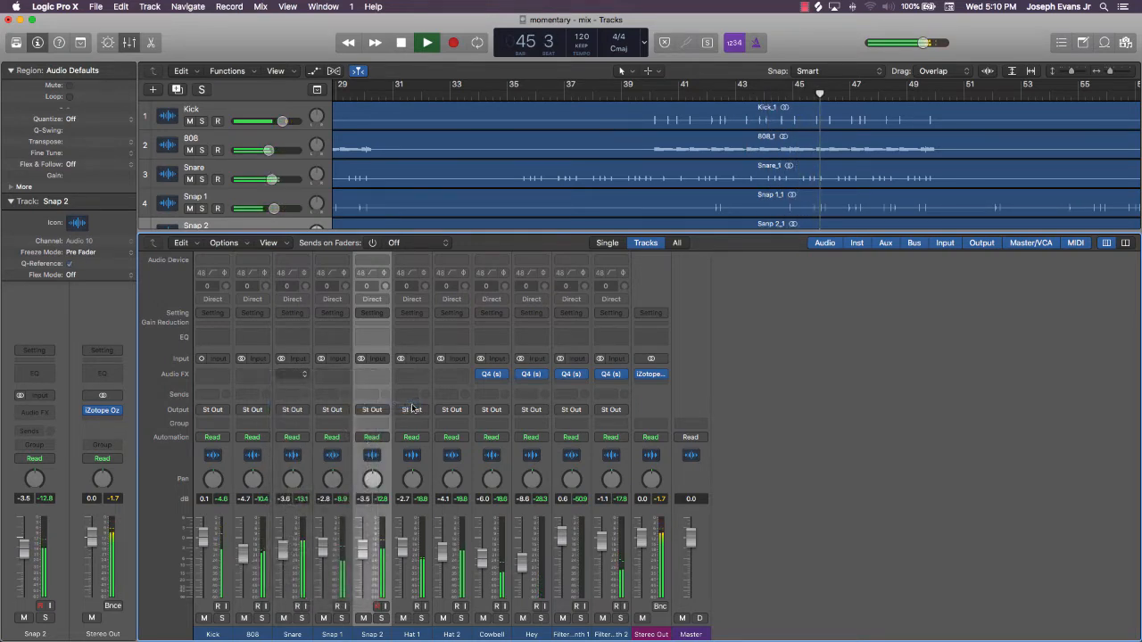
pyautogui.click(90, 279)
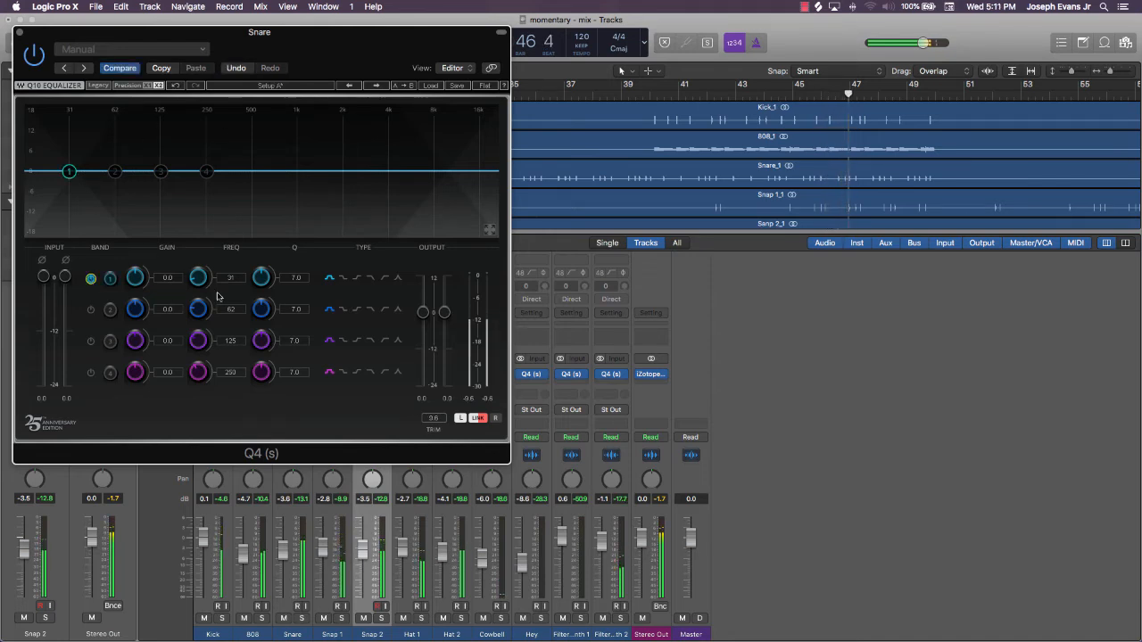
pyautogui.click(388, 279)
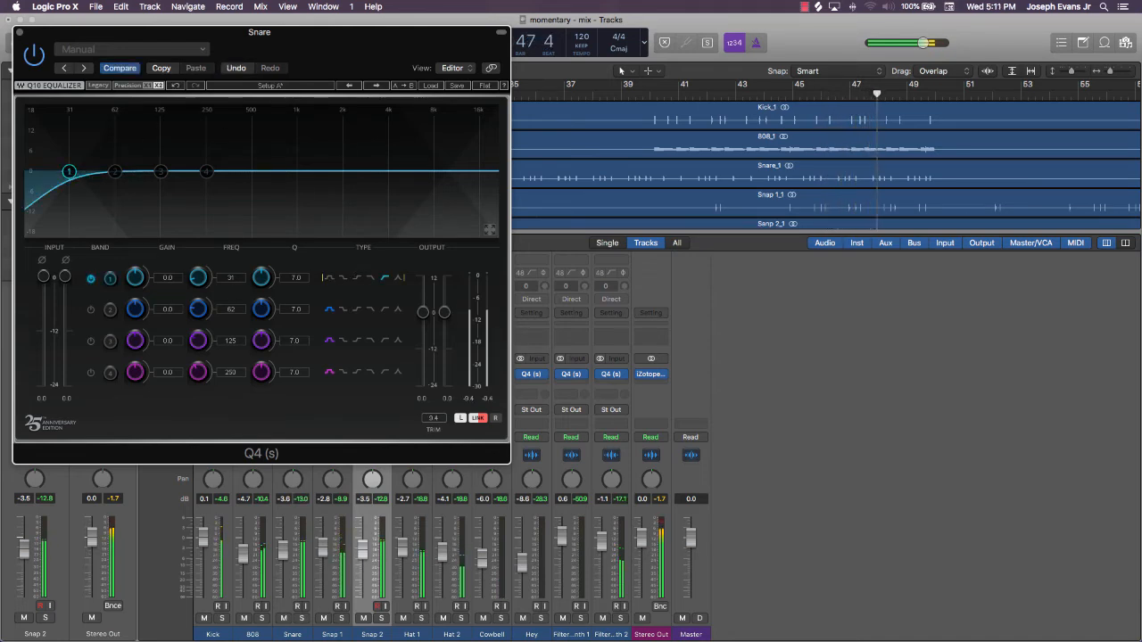
pyautogui.moveTo(69, 171); pyautogui.dragTo(263, 169)
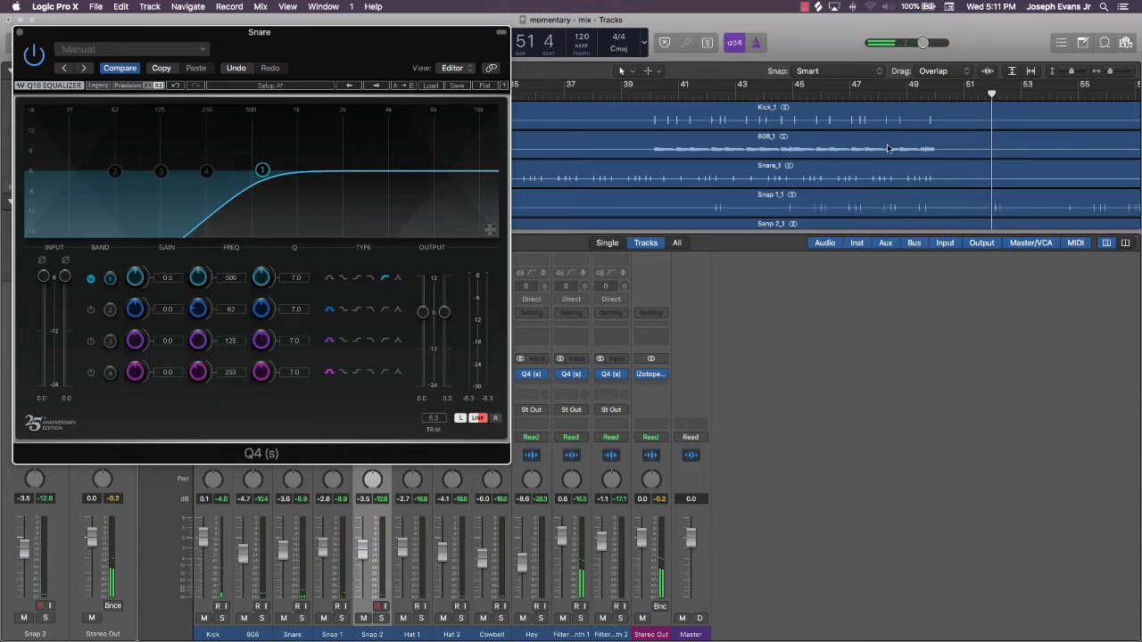
# Bring the bars after 53 into view and move the Snare Q4 window below the track area
pyautogui.hscroll(10, 886, 148)
pyautogui.scroll(-2, 767, 176)
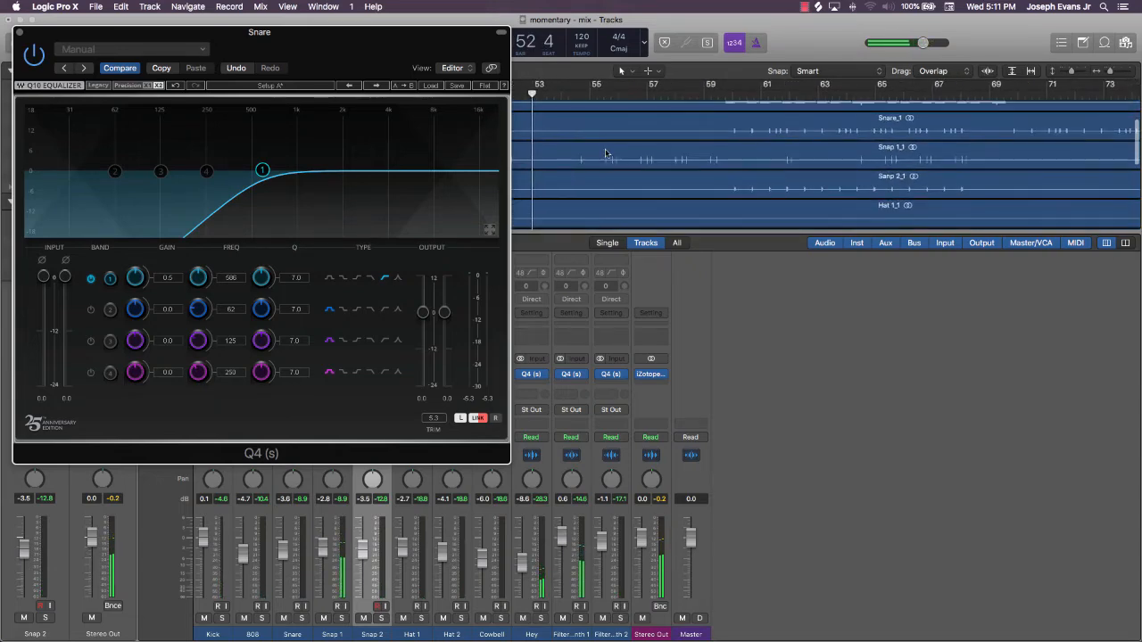
pyautogui.moveTo(306, 33); pyautogui.dragTo(518, 237)
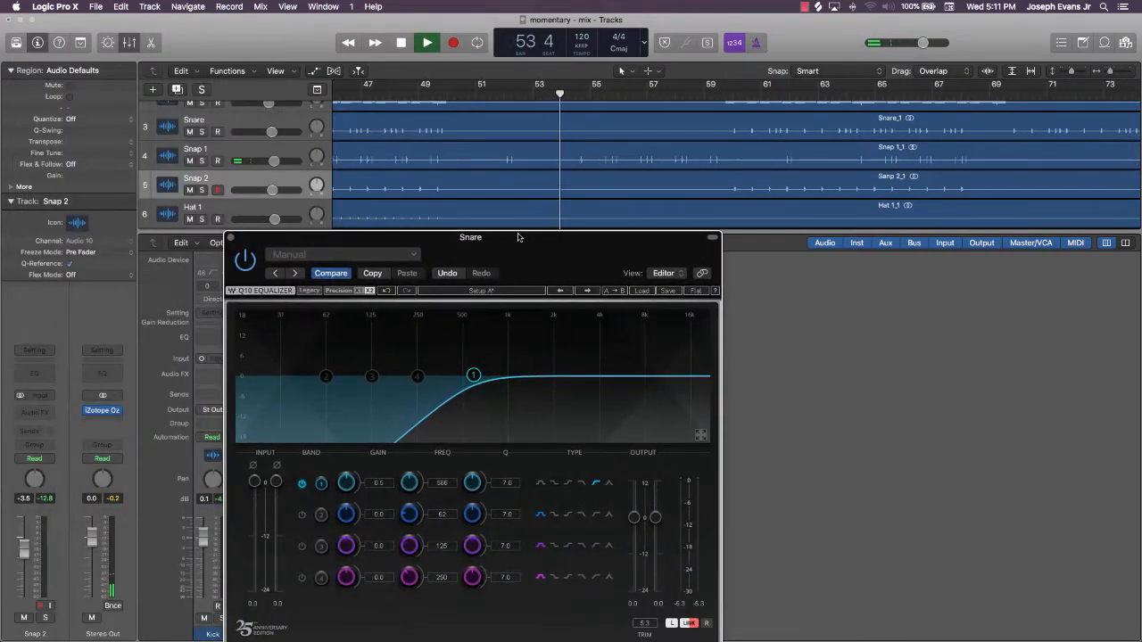
# Lower the Snare Q4's band 1 high-pass cutoff to about 394 Hz and close the equalizer after rechecking its curve
pyautogui.hscroll(3, 892, 107)
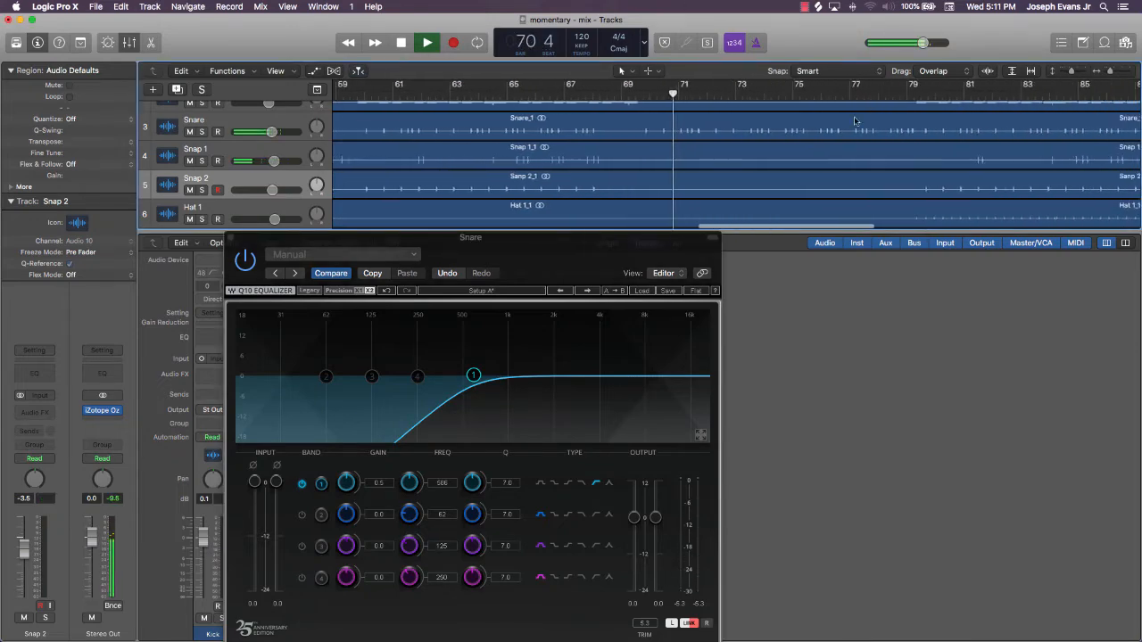
pyautogui.moveTo(568, 236); pyautogui.dragTo(596, 102)
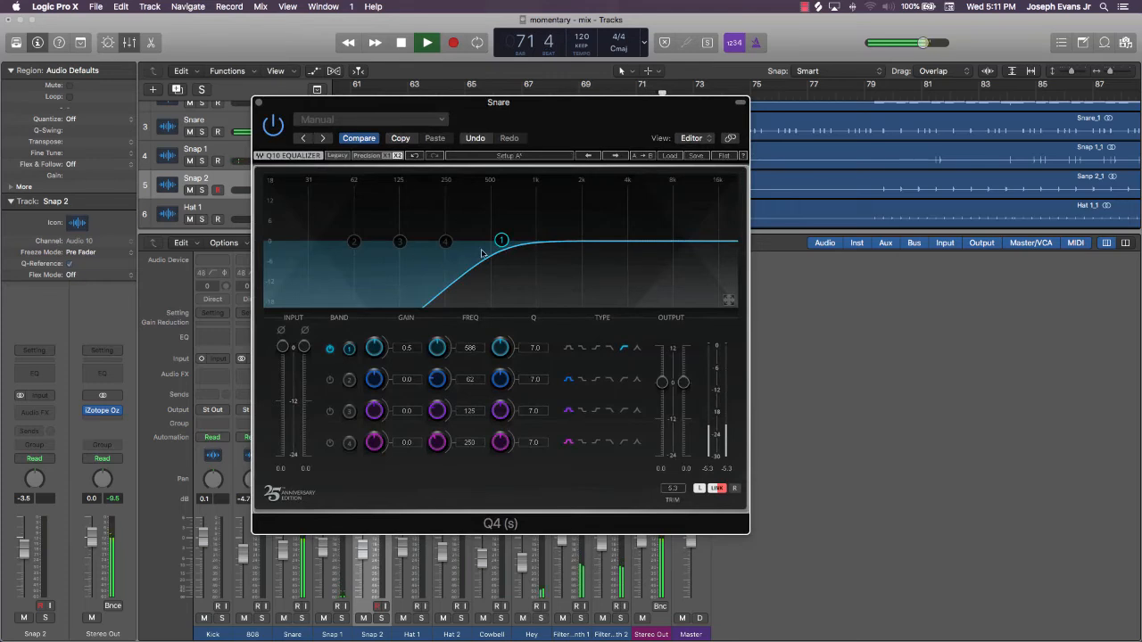
pyautogui.moveTo(501, 240); pyautogui.dragTo(475, 241)
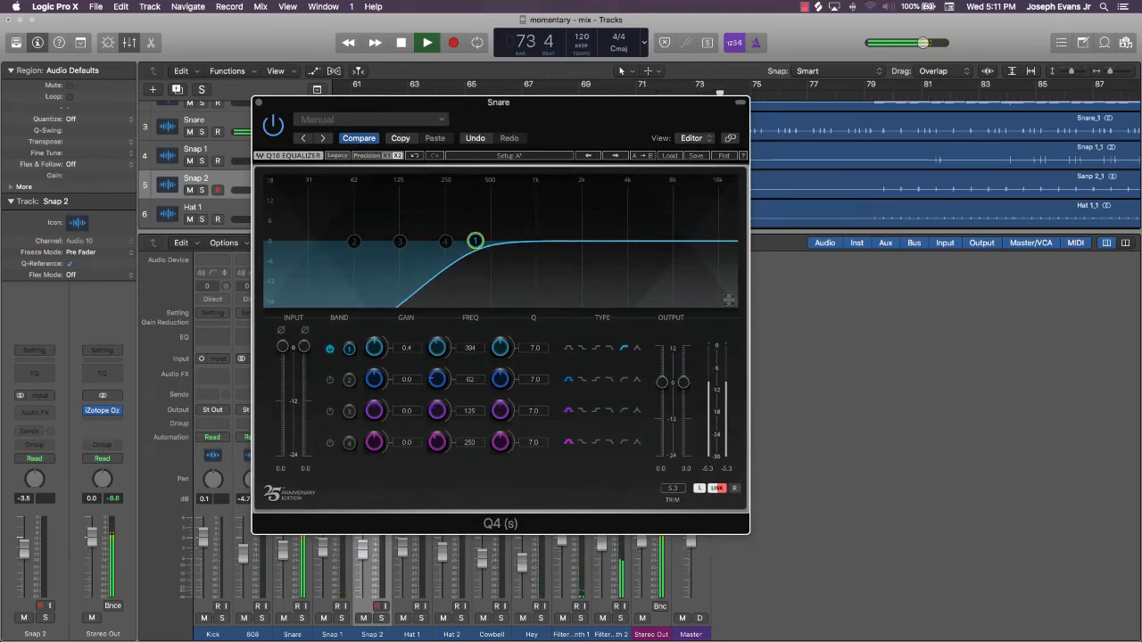
pyautogui.click(259, 103)
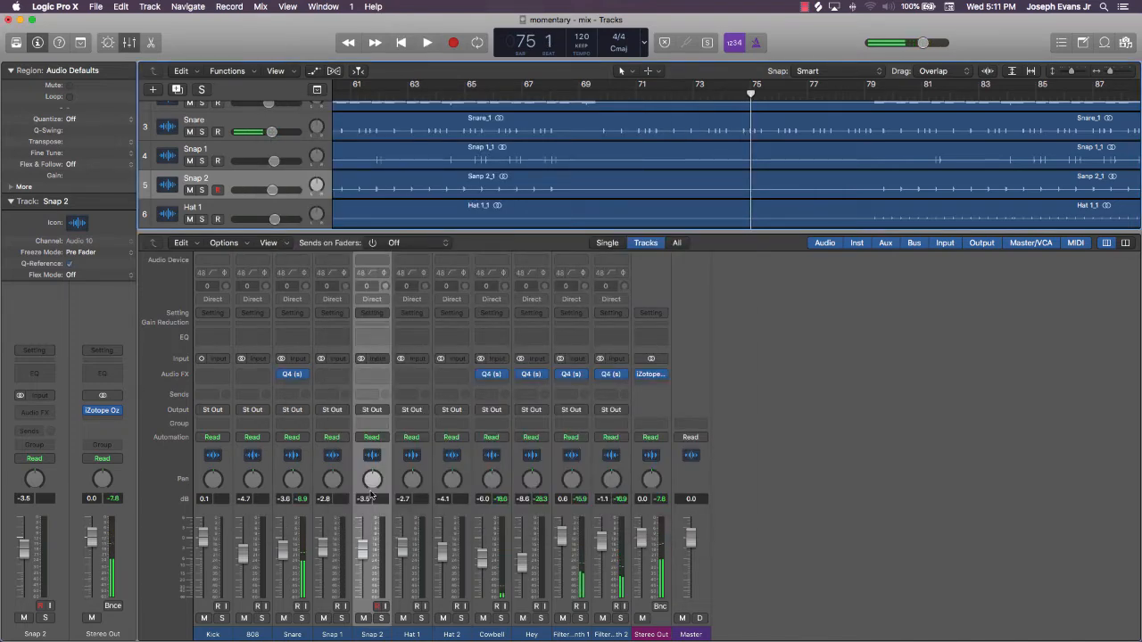
pyautogui.click(292, 375)
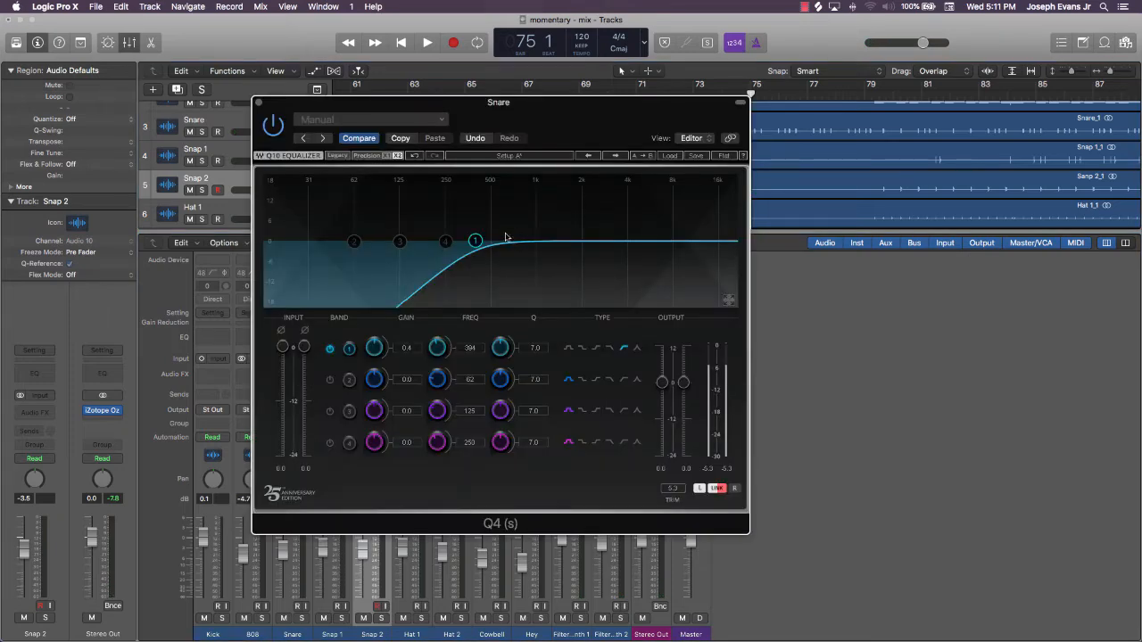
pyautogui.click(259, 104)
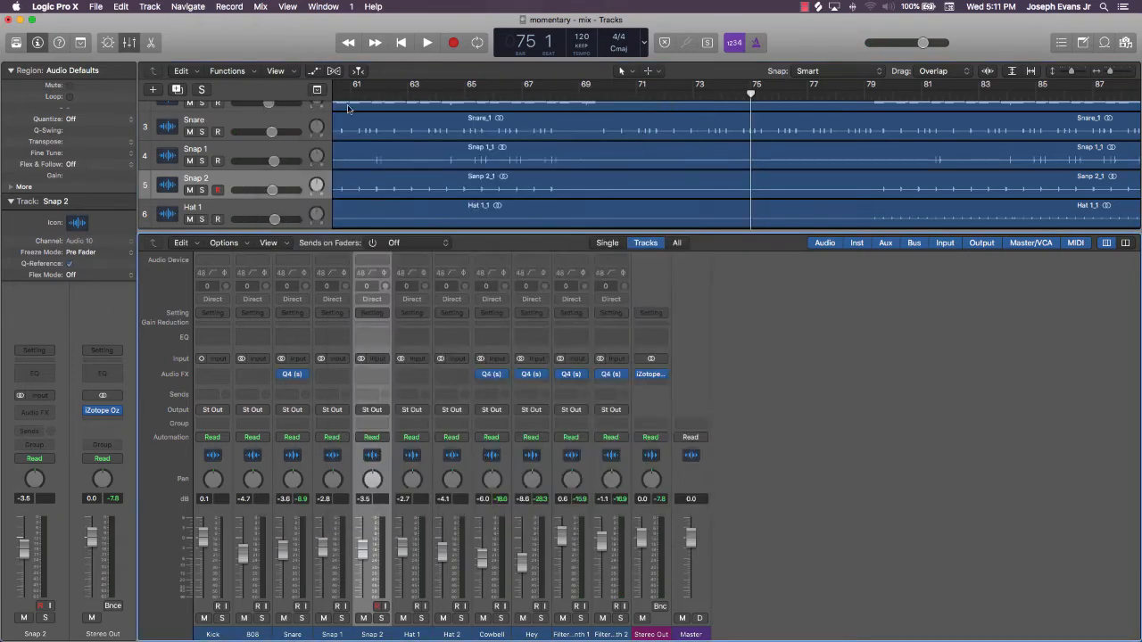
# Insert a stereo Q4 (s) equalizer in the first audio effect slot of the Snap 1 channel
pyautogui.scroll(-6, 685, 200)
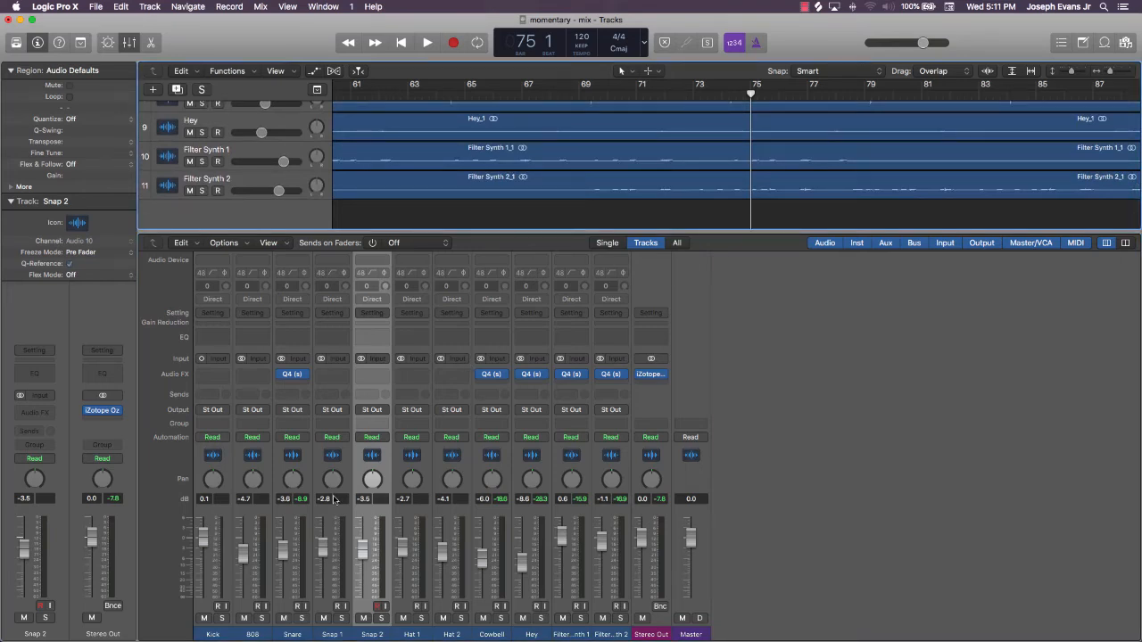
pyautogui.click(344, 375)
pyautogui.moveTo(339, 408)
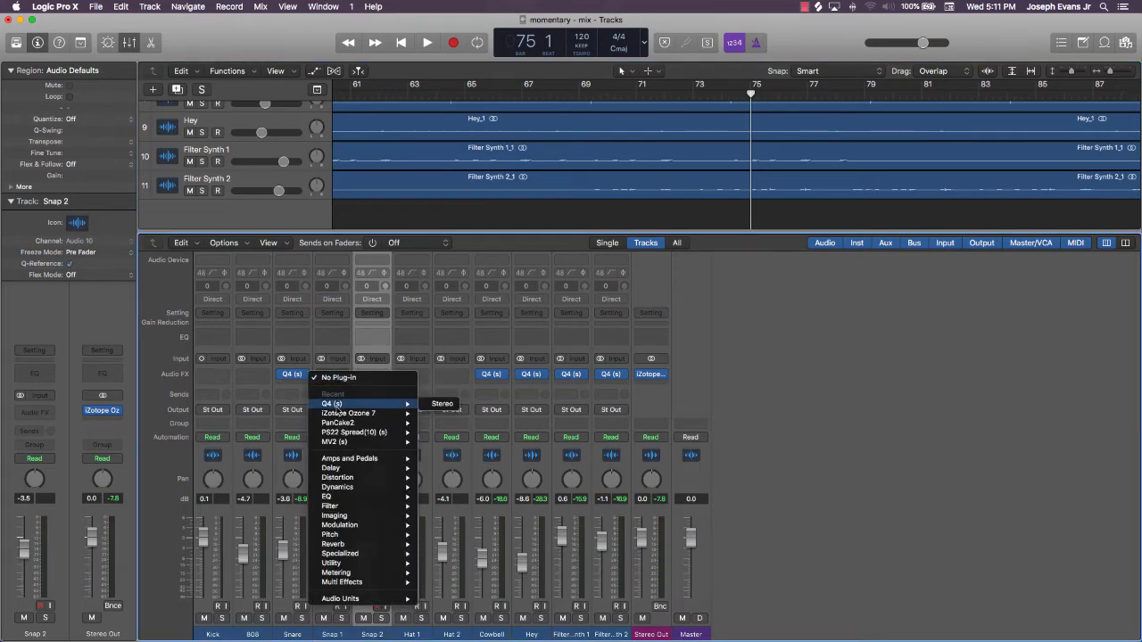
pyautogui.click(437, 404)
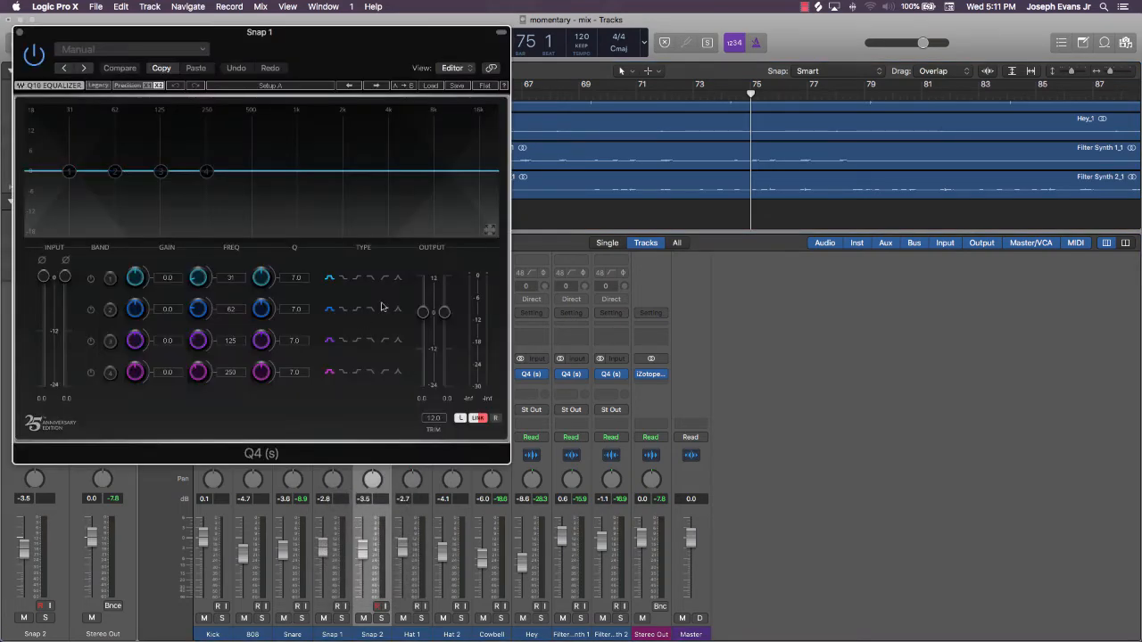
# Start playback and move the playhead to bar 7 to hear the early Snap 1 part
pyautogui.press('space')
pyautogui.scroll(5, 687, 174)
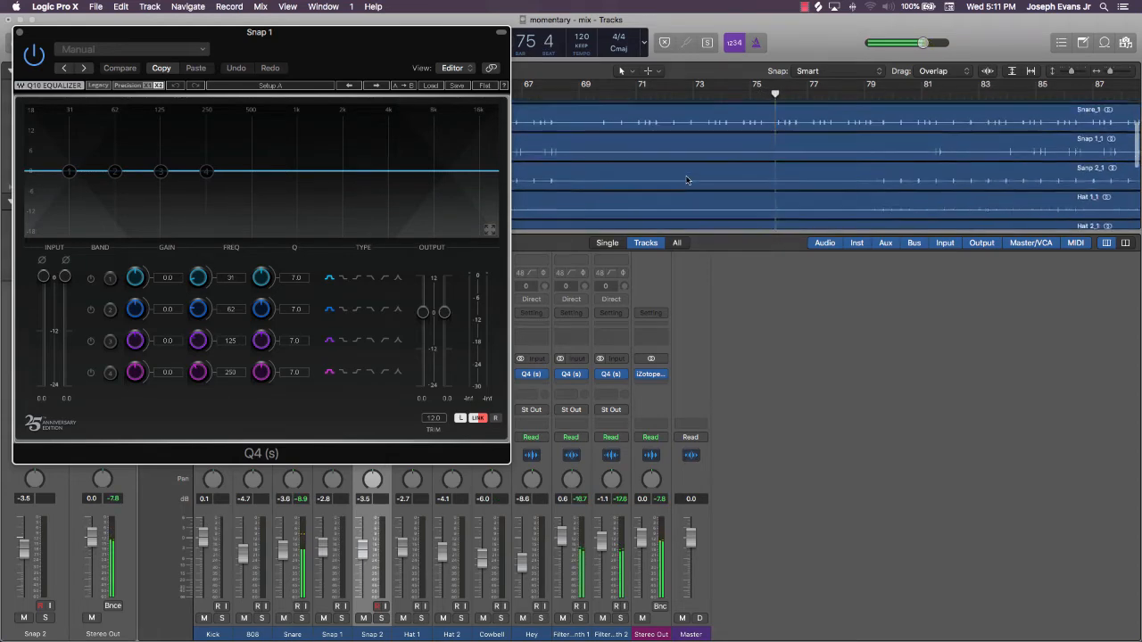
pyautogui.hscroll(-10, 686, 180)
pyautogui.scroll(3, 869, 188)
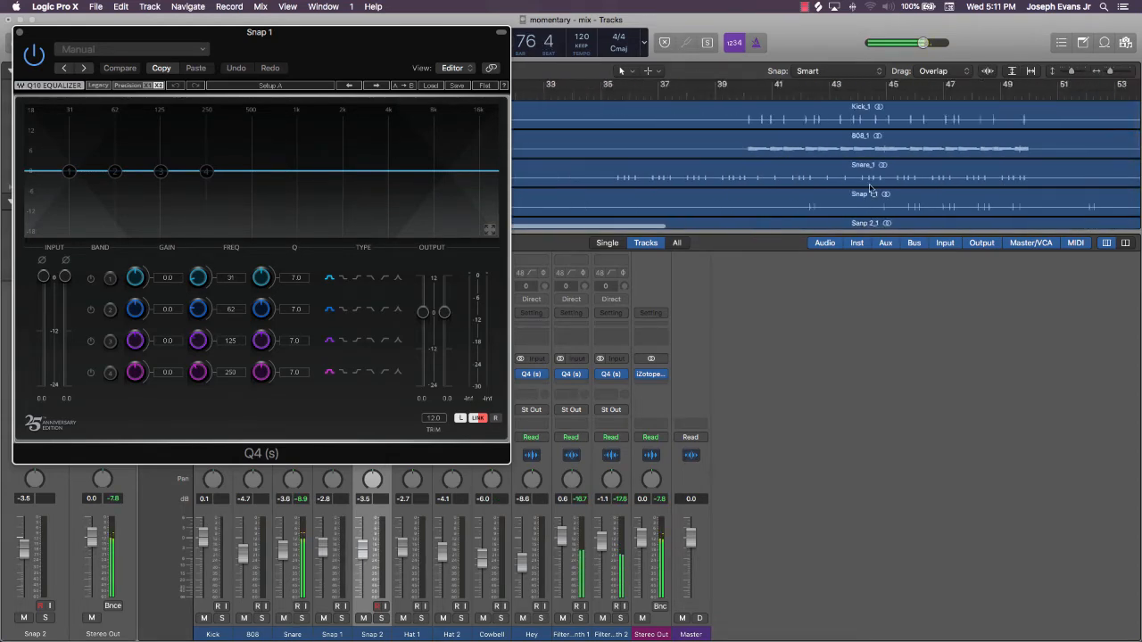
pyautogui.hscroll(-3, 869, 186)
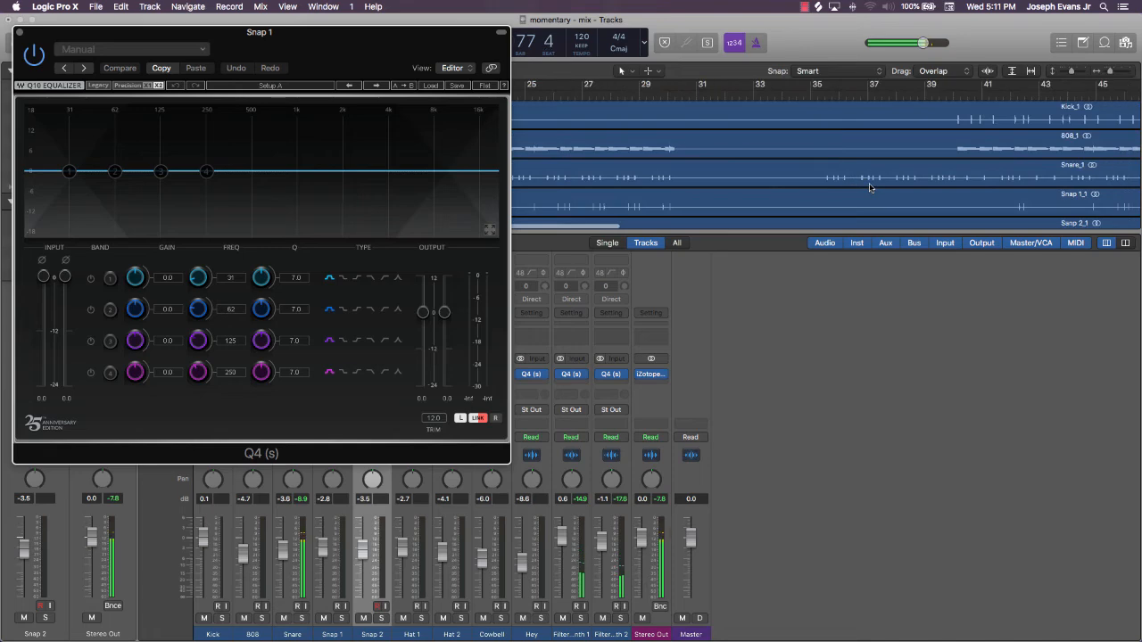
pyautogui.scroll(-3, 869, 184)
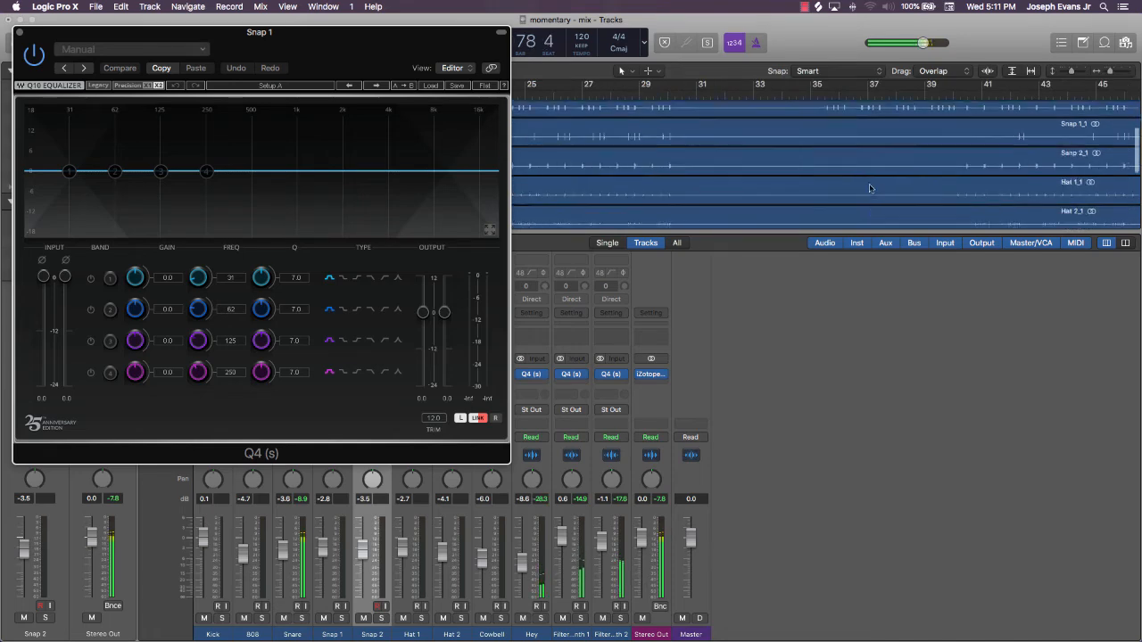
pyautogui.hscroll(-6, 869, 184)
pyautogui.scroll(2, 868, 182)
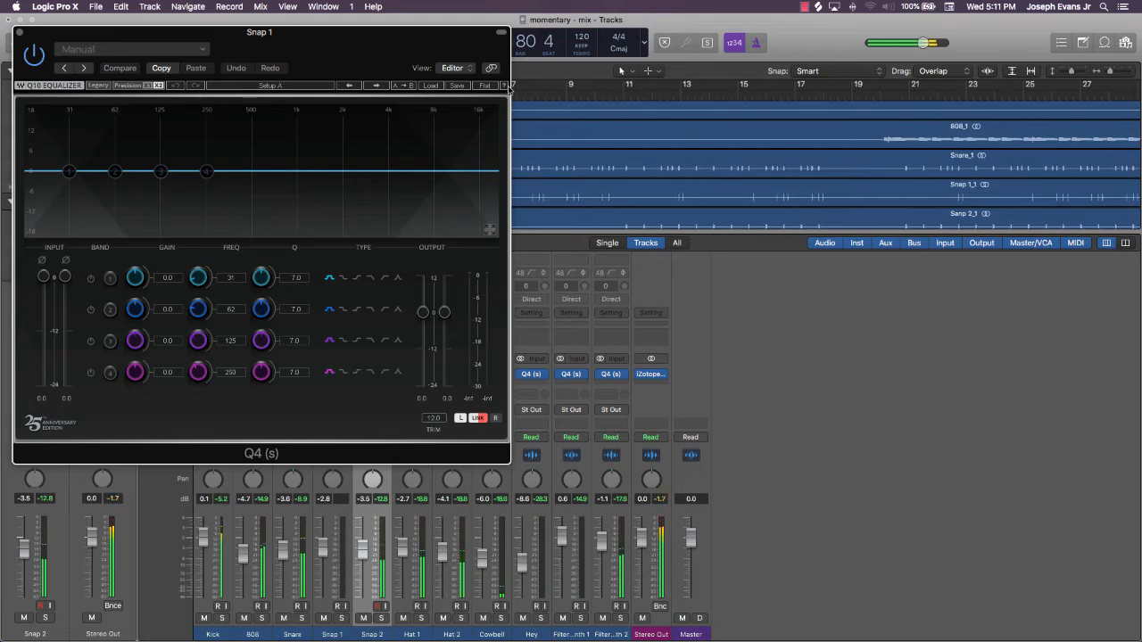
pyautogui.click(515, 85)
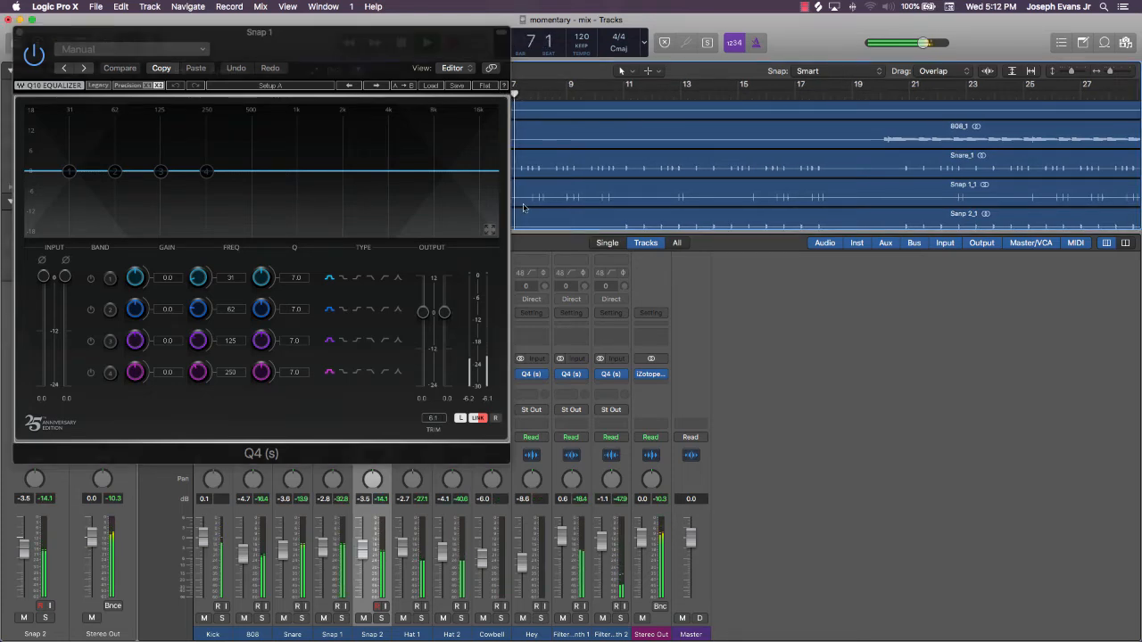
# Enable band 1 of the Snap 1 Q4 as a high-pass at about 433 Hz and close the equalizer
pyautogui.click(271, 284)
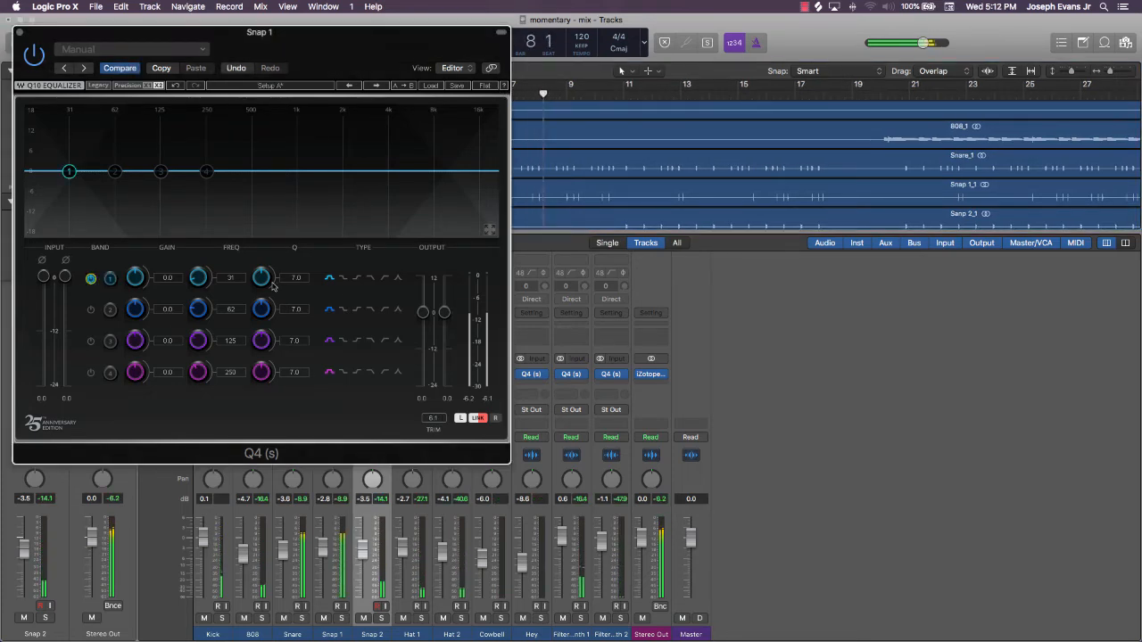
pyautogui.click(385, 278)
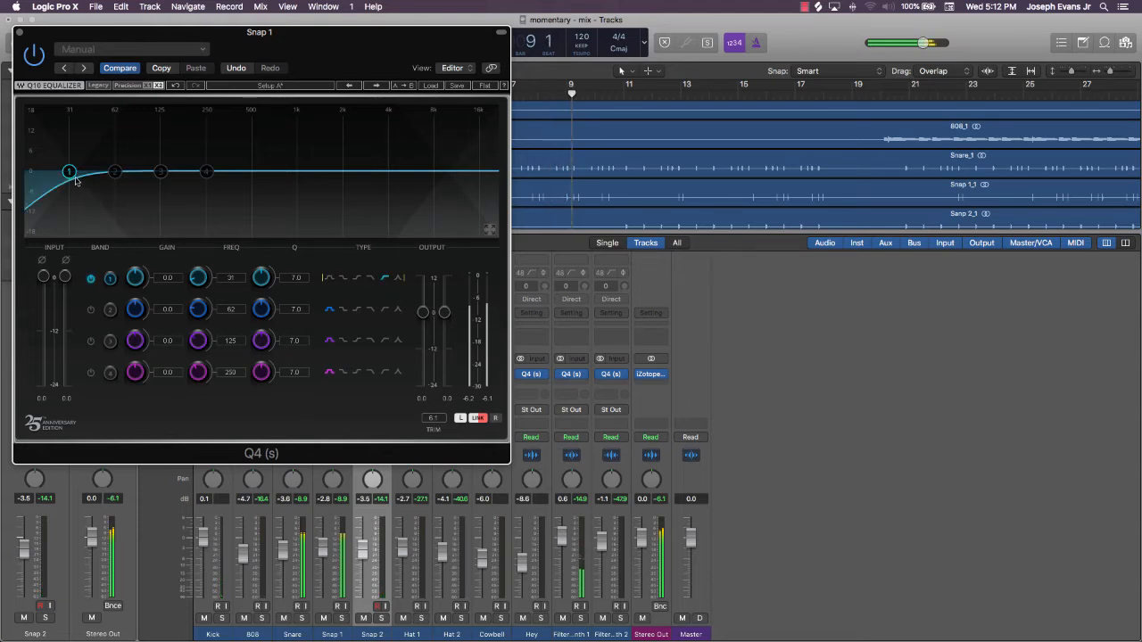
pyautogui.moveTo(71, 170); pyautogui.dragTo(242, 171)
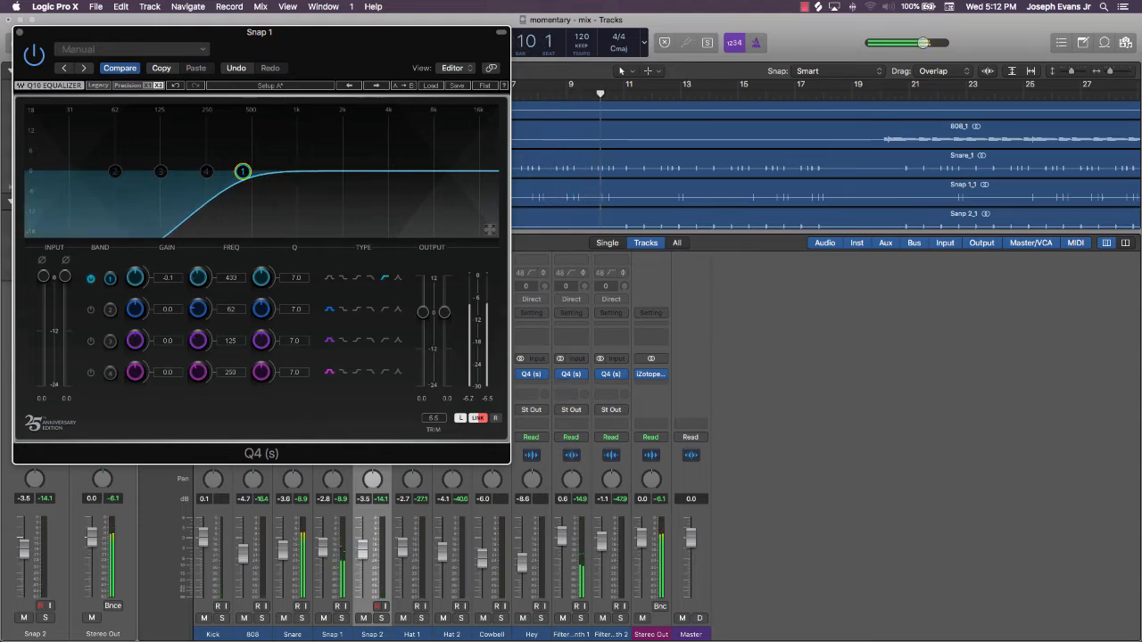
pyautogui.click(19, 33)
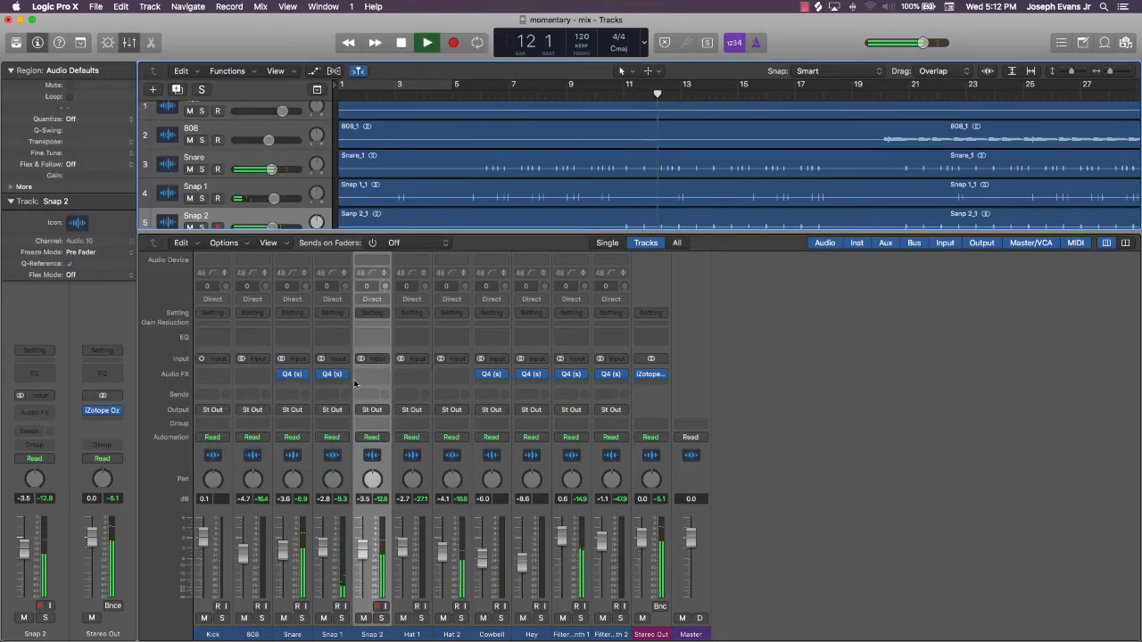
# Copy the Snap 1 Q4 onto Snap 2 and set its high-pass cutoff to about 410 Hz
pyautogui.moveTo(332, 375); pyautogui.dragTo(373, 377)
pyautogui.click(373, 375)
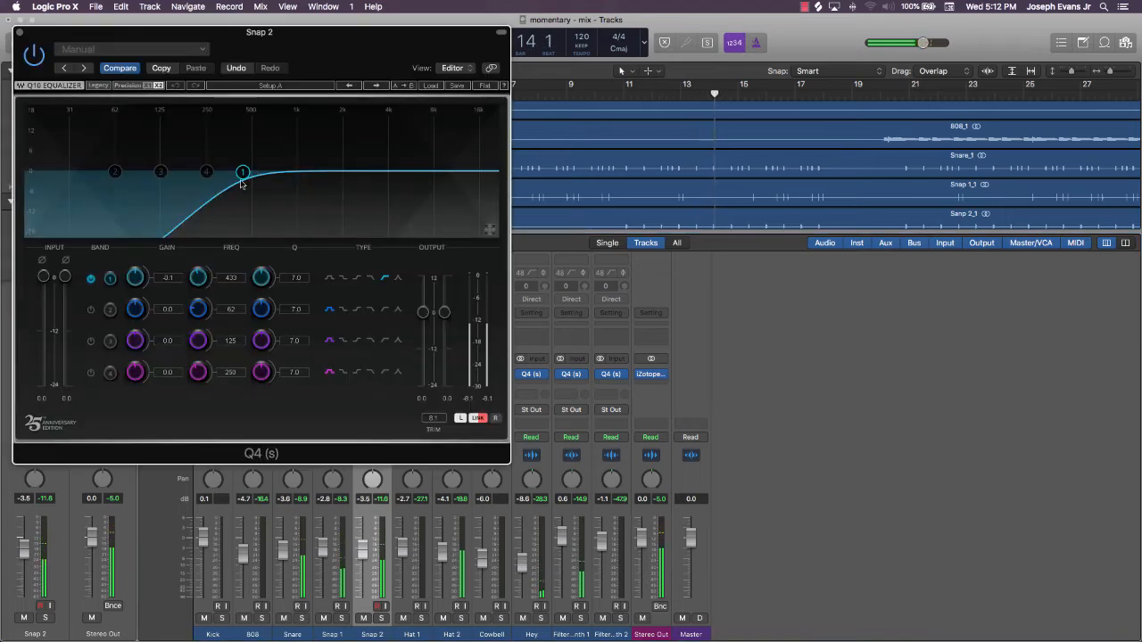
pyautogui.moveTo(242, 173)
pyautogui.mouseDown()
pyautogui.moveTo(190, 172)
pyautogui.moveTo(240, 173)
pyautogui.mouseUp()
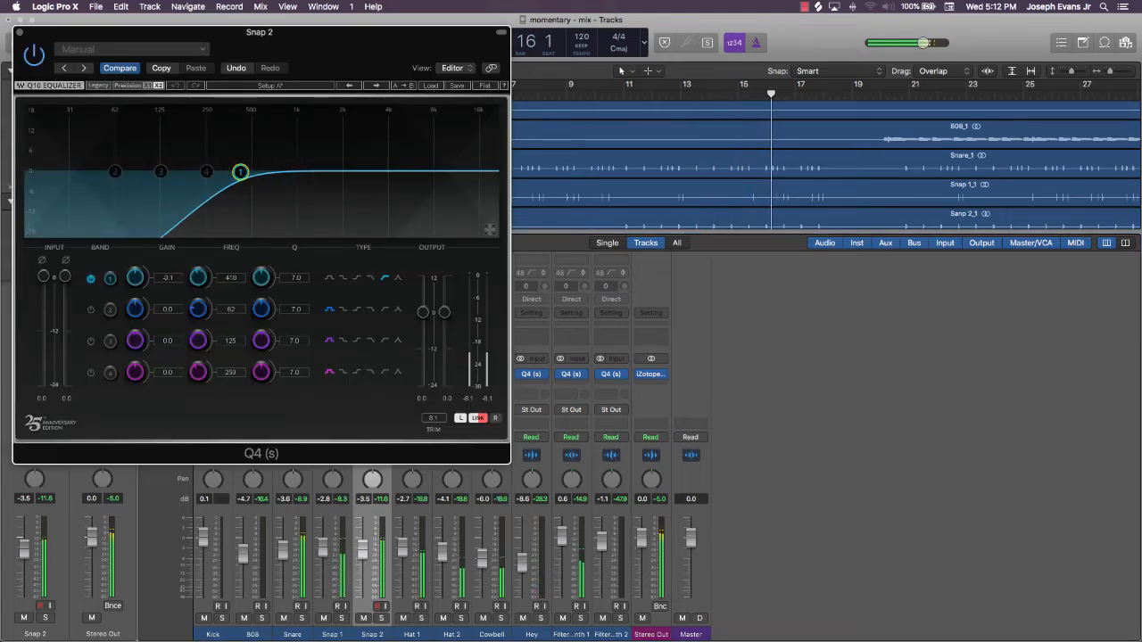
pyautogui.click(19, 33)
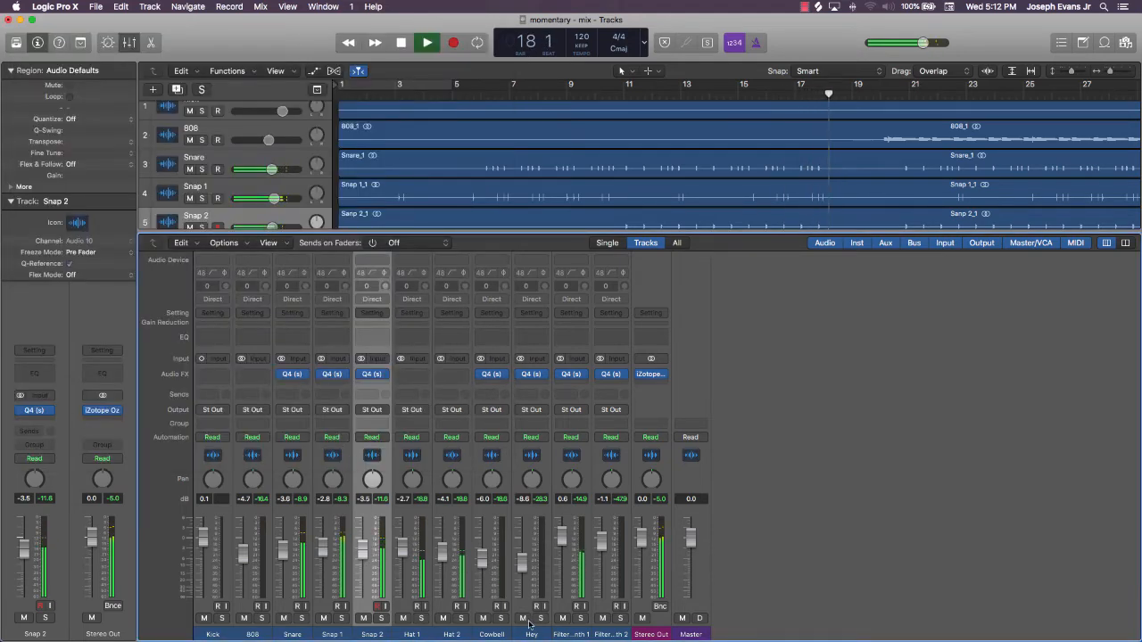
# Insert a stereo Q4 (s) on 808 and enable band 1 as a high-pass at 16 Hz
pyautogui.click(257, 374)
pyautogui.moveTo(252, 403)
pyautogui.click(361, 404)
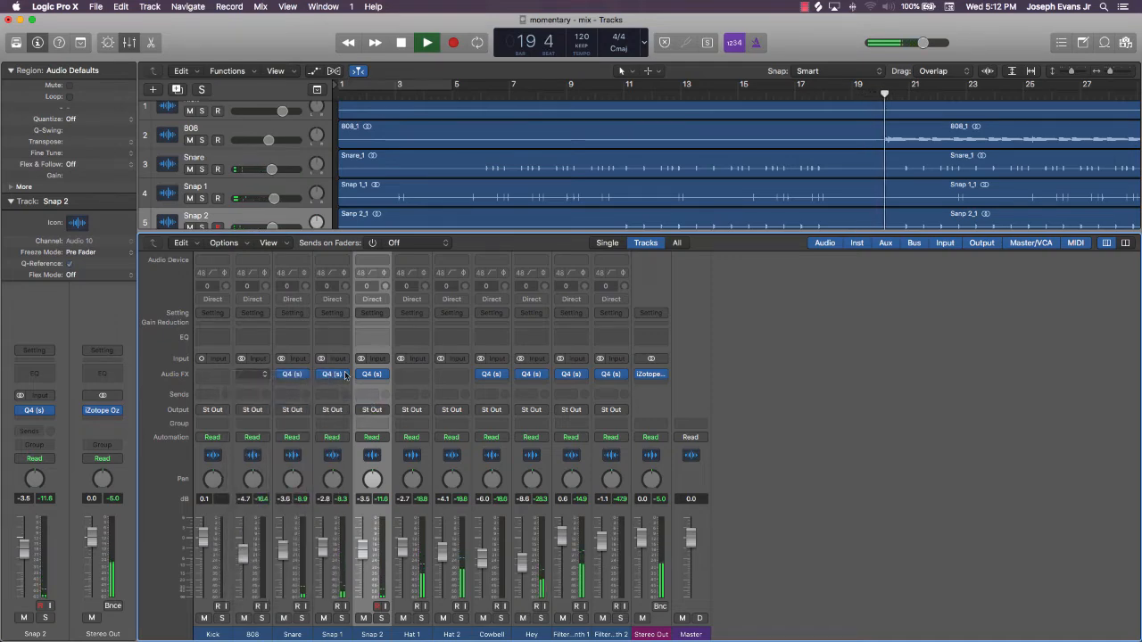
pyautogui.click(90, 279)
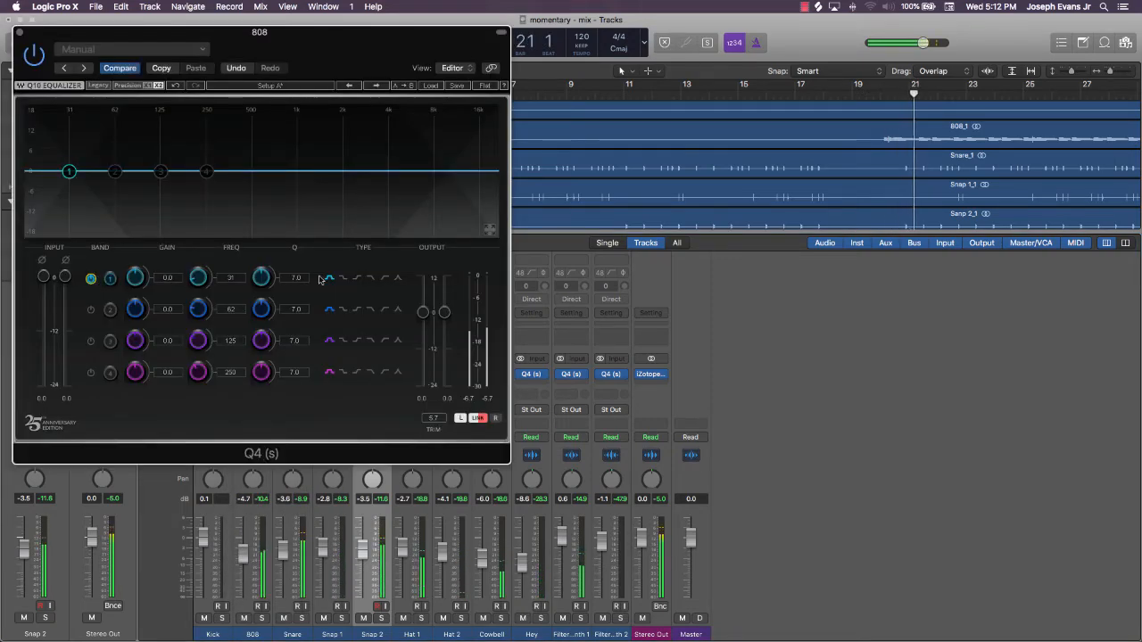
pyautogui.click(385, 279)
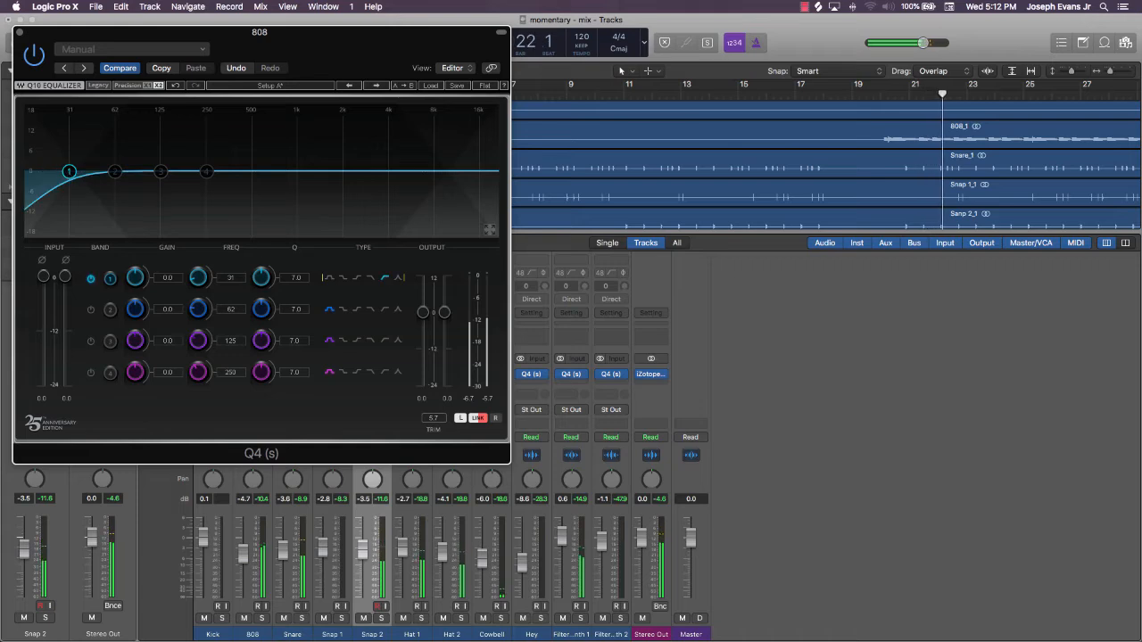
pyautogui.moveTo(68, 171); pyautogui.dragTo(28, 172)
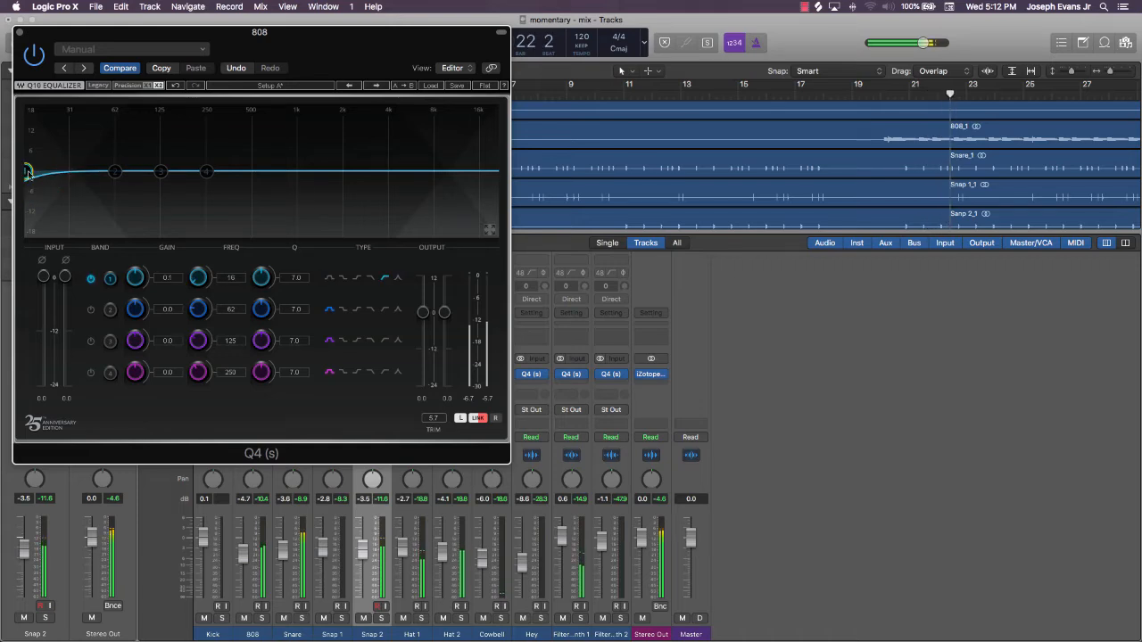
# In the 808 Q4, make band 4 a low-pass near 16 kHz and cut band 3 by 4.8 dB at about 482 Hz
pyautogui.click(90, 372)
pyautogui.click(370, 372)
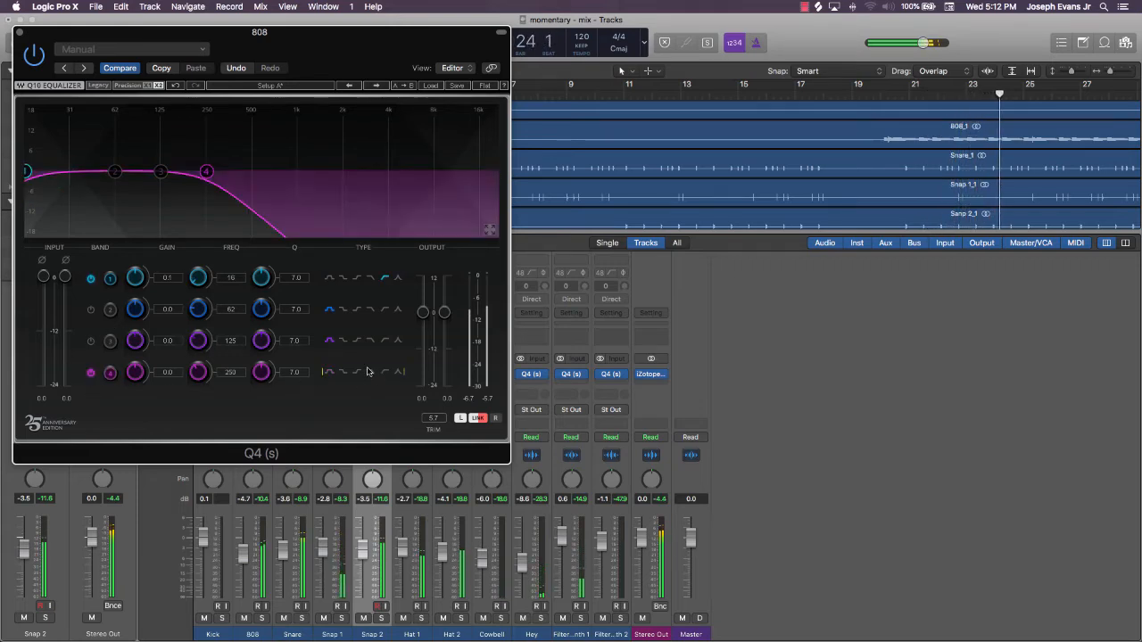
pyautogui.moveTo(207, 171); pyautogui.dragTo(480, 172)
pyautogui.moveTo(165, 177); pyautogui.dragTo(250, 188)
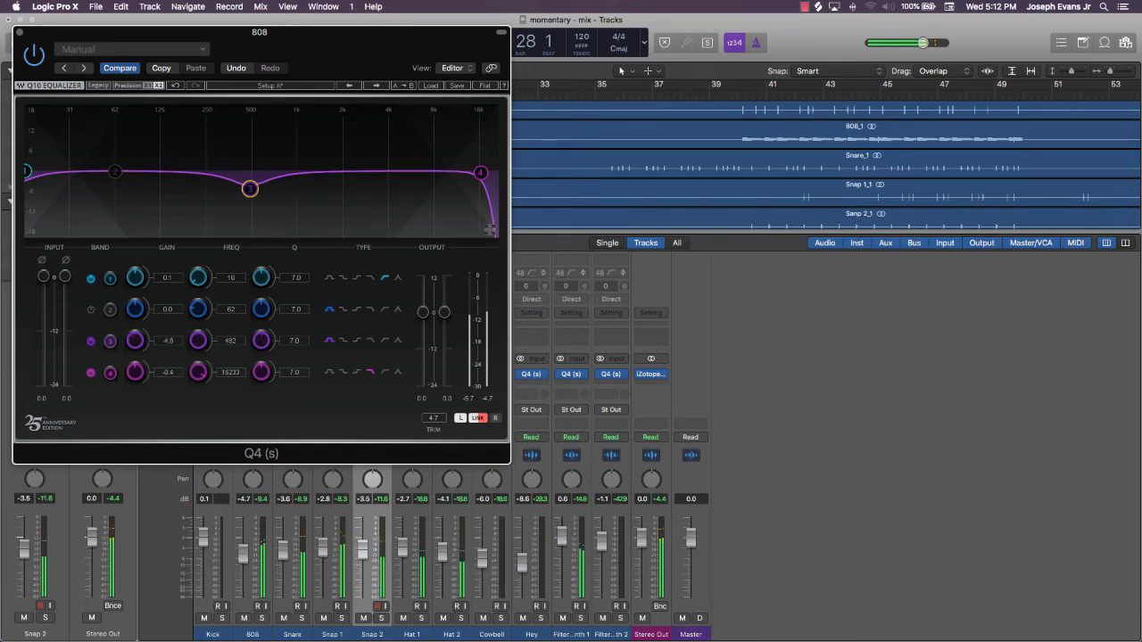
pyautogui.click(20, 33)
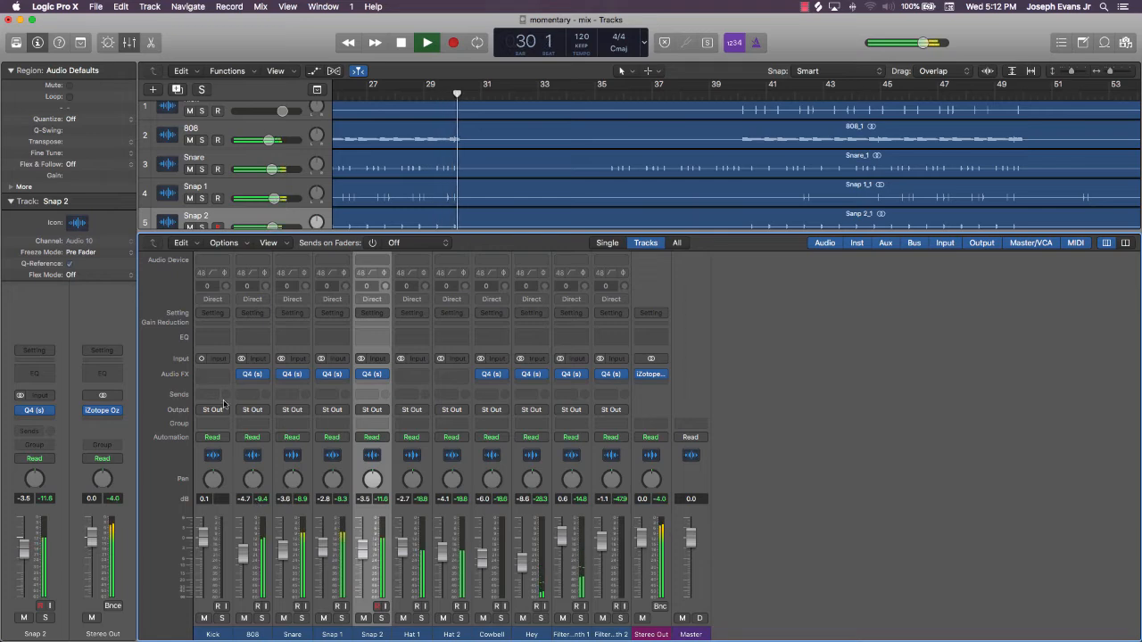
# Set the 808 Q4's band 3 gain to -3.2 dB at about 488 Hz and close the equalizer
pyautogui.click(212, 374)
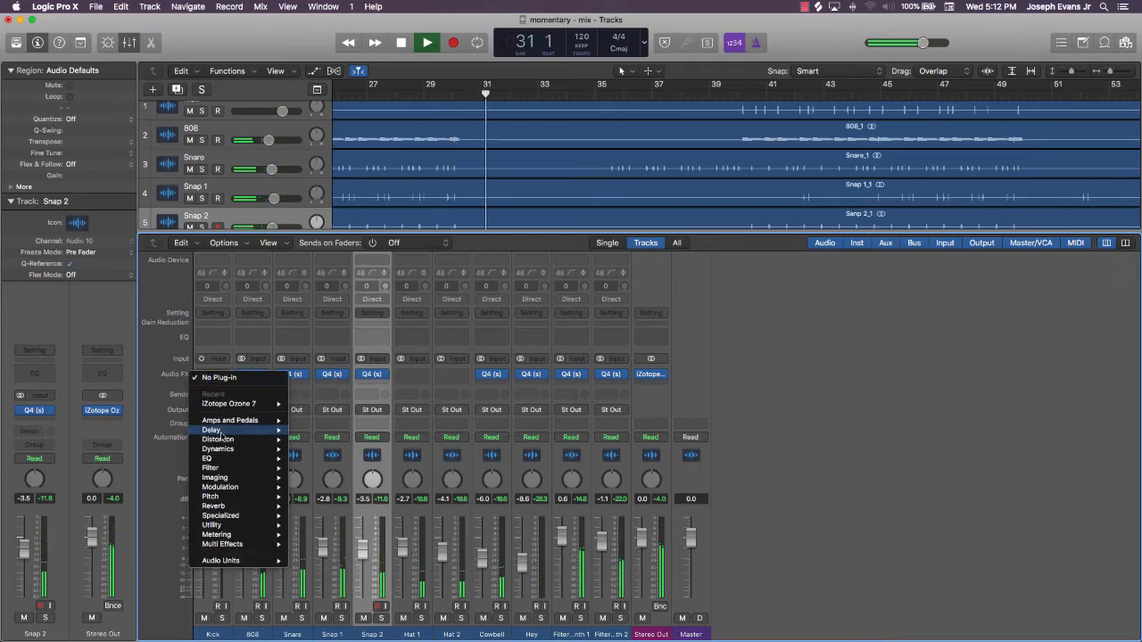
pyautogui.click(275, 338)
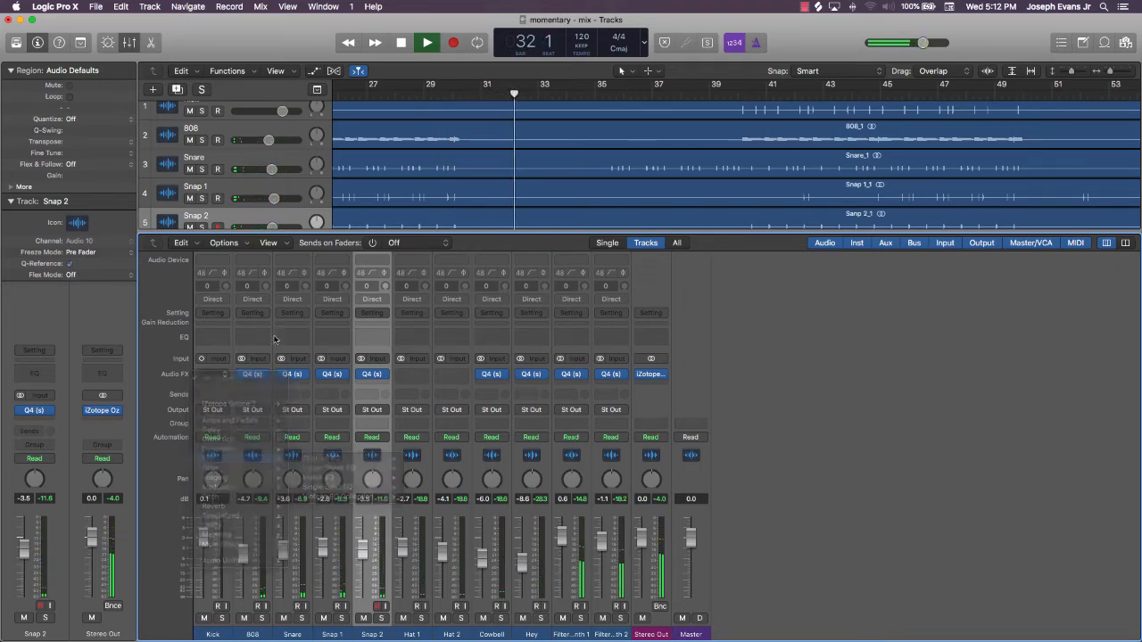
pyautogui.click(253, 374)
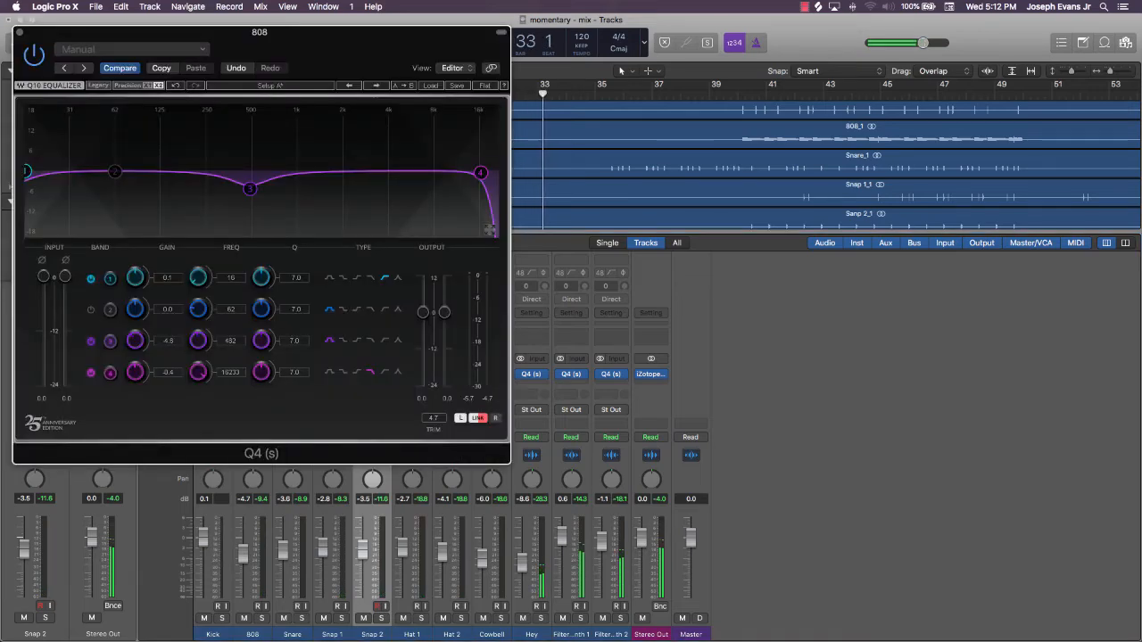
pyautogui.moveTo(250, 188); pyautogui.dragTo(250, 183)
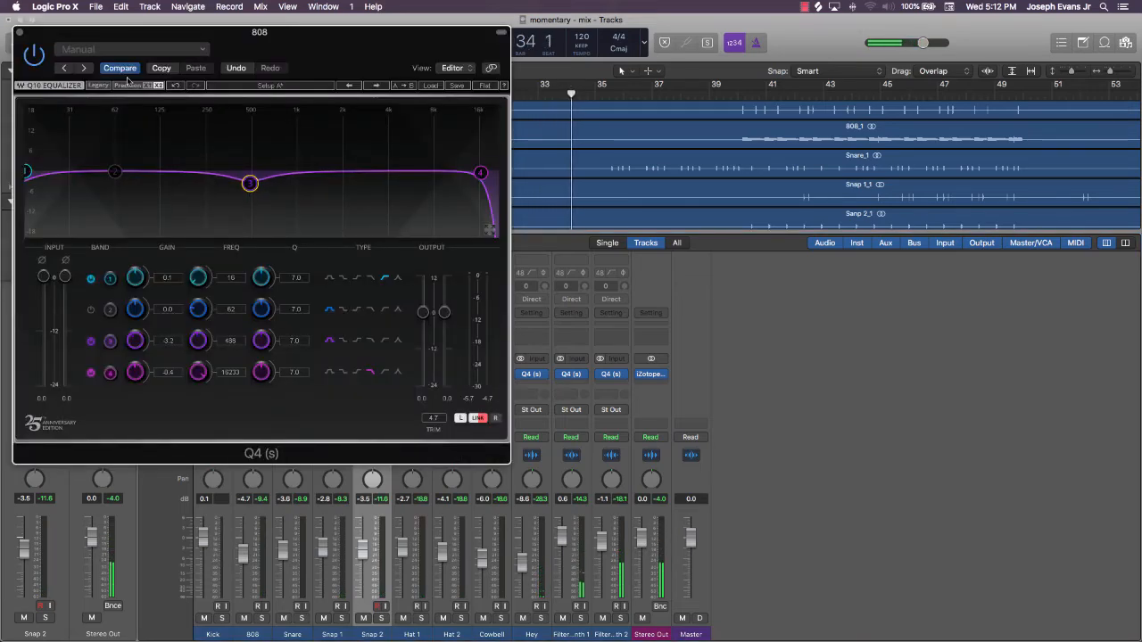
pyautogui.click(19, 33)
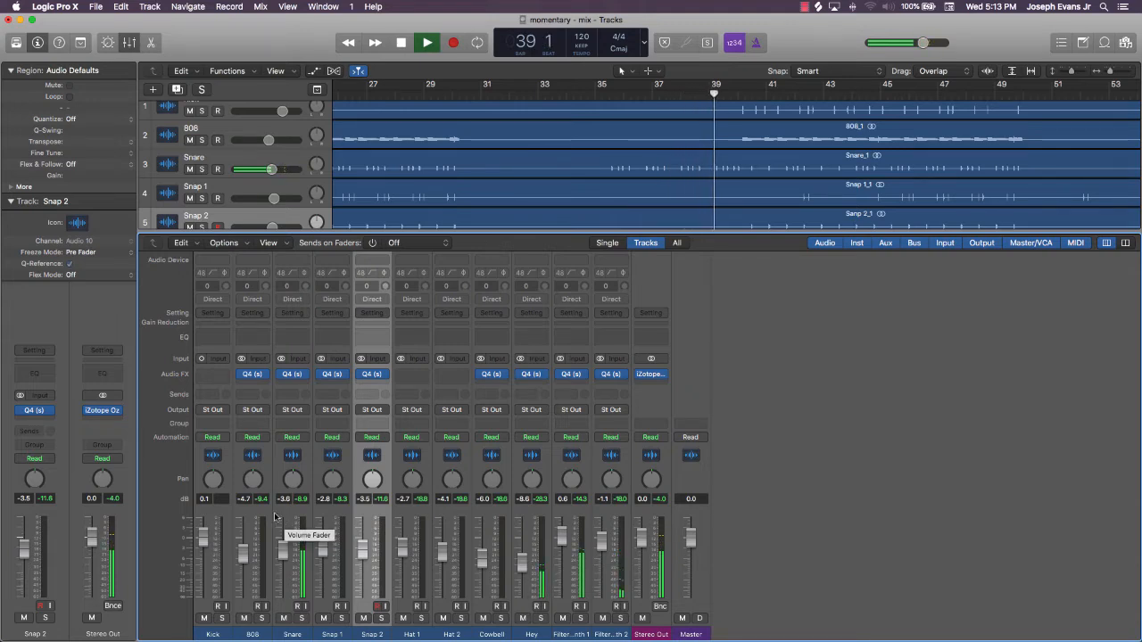
# Insert a stereo Q4 (s) on Hat 1, make band 1 a high-pass at about 522 Hz, and close the equalizer
pyautogui.click(411, 374)
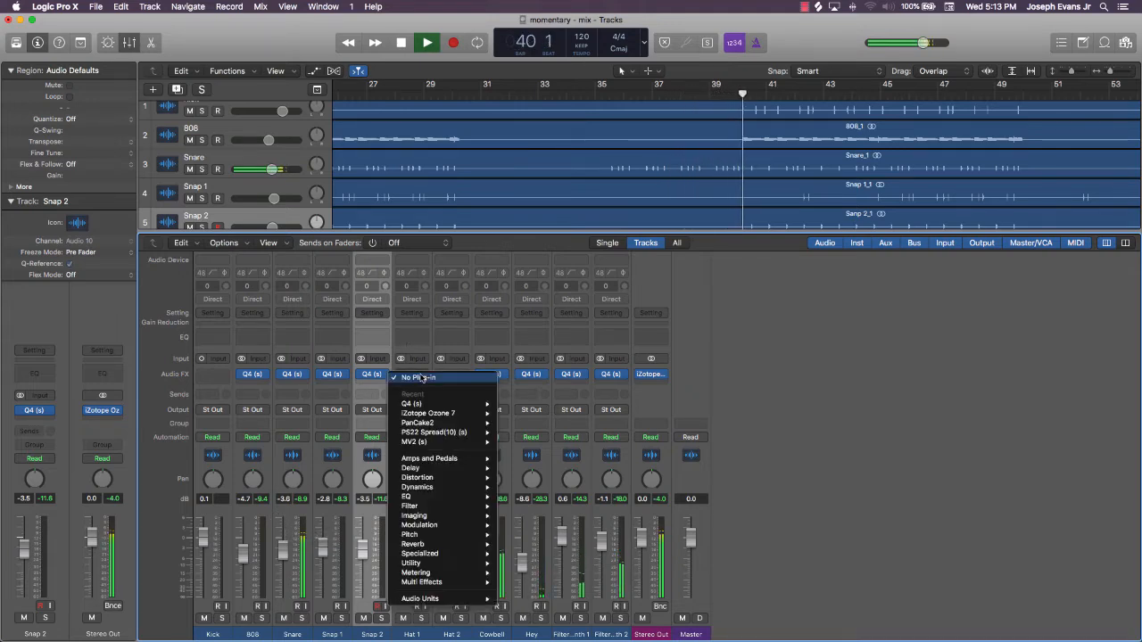
pyautogui.moveTo(453, 406)
pyautogui.click(522, 403)
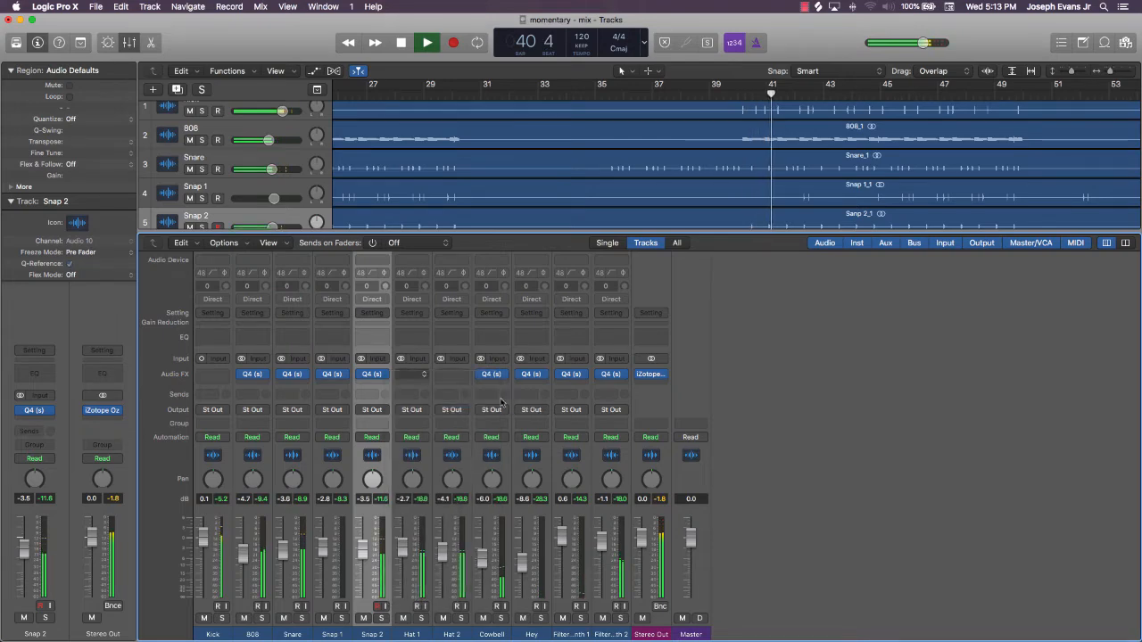
pyautogui.click(91, 279)
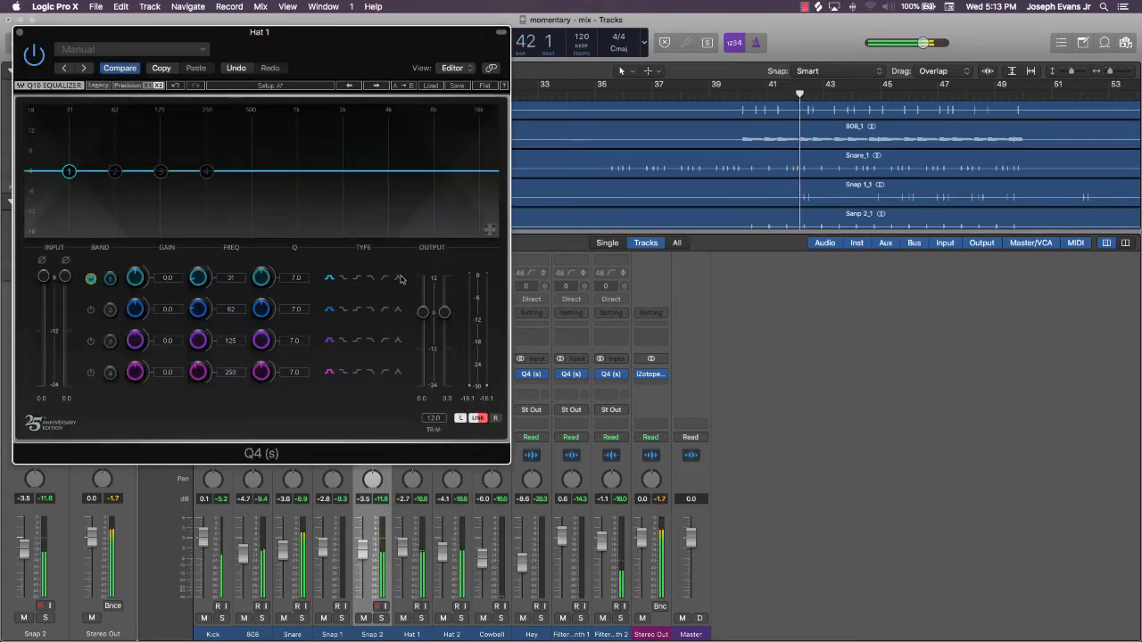
pyautogui.click(385, 278)
pyautogui.moveTo(68, 171); pyautogui.dragTo(254, 172)
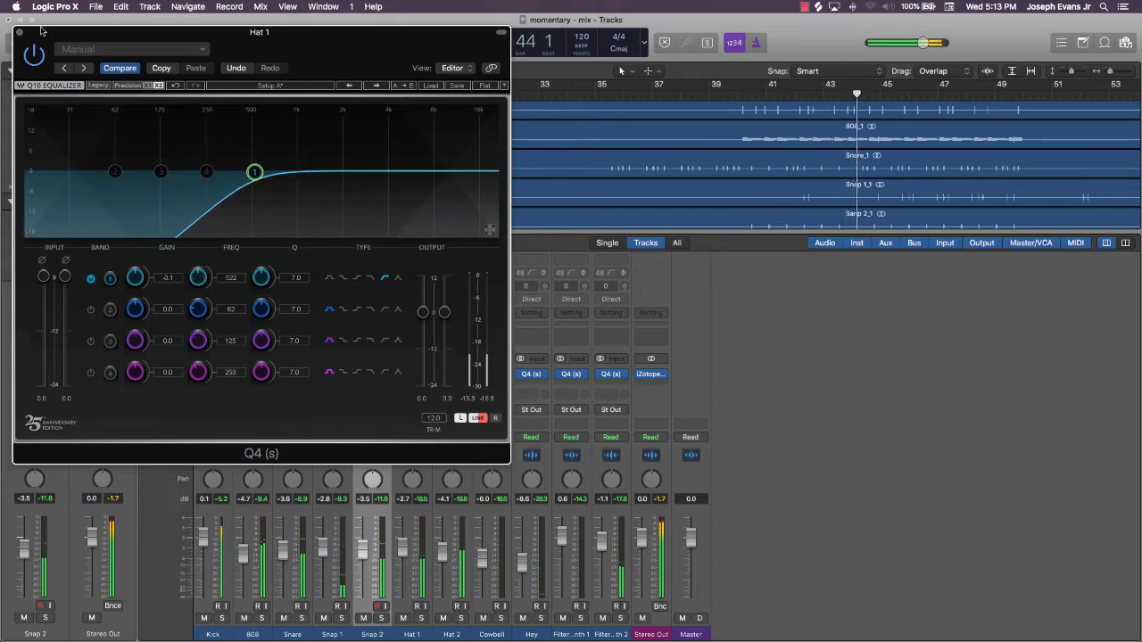
pyautogui.press('super+w')
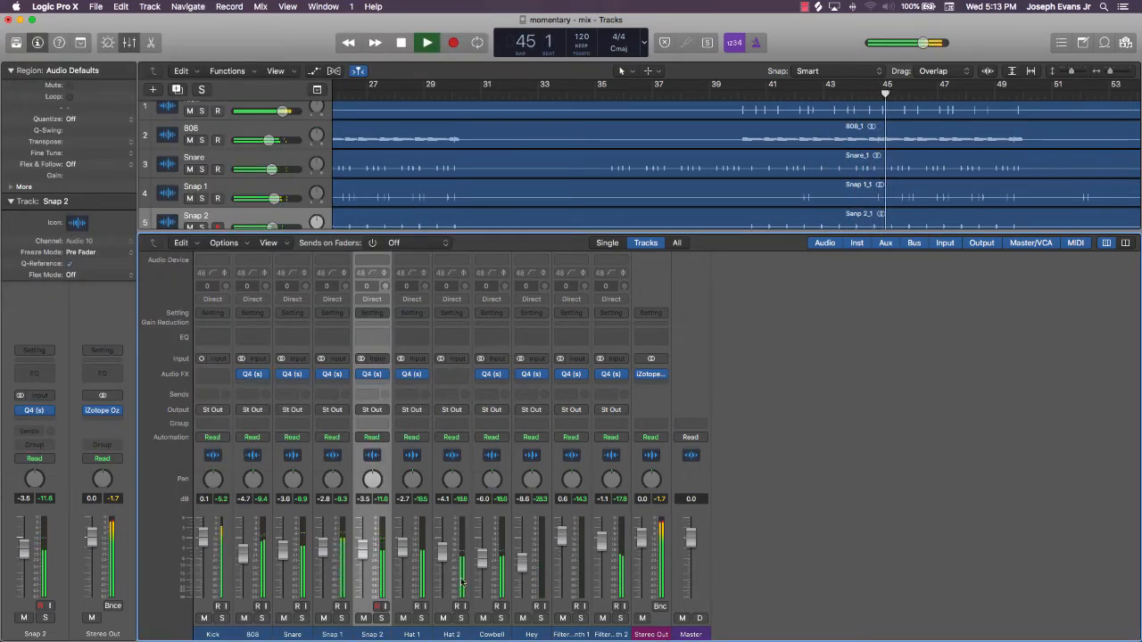
# Insert a stereo Q4 (s) on Hat 2, make band 1 a high-pass at about 186 Hz, and close the equalizer
pyautogui.click(449, 381)
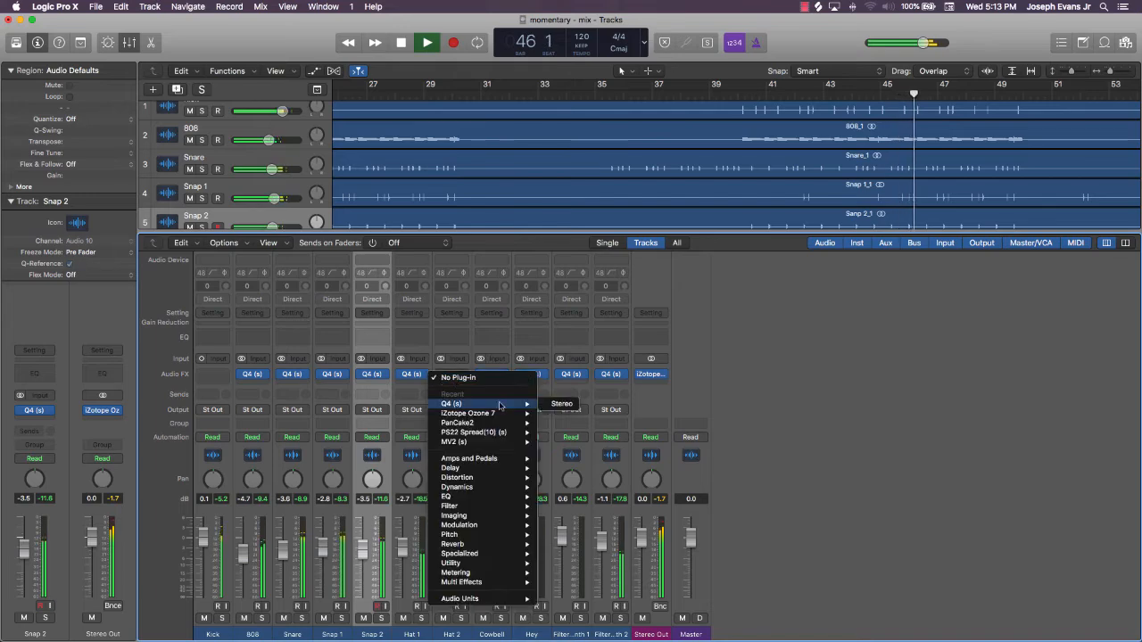
pyautogui.press('Escape')
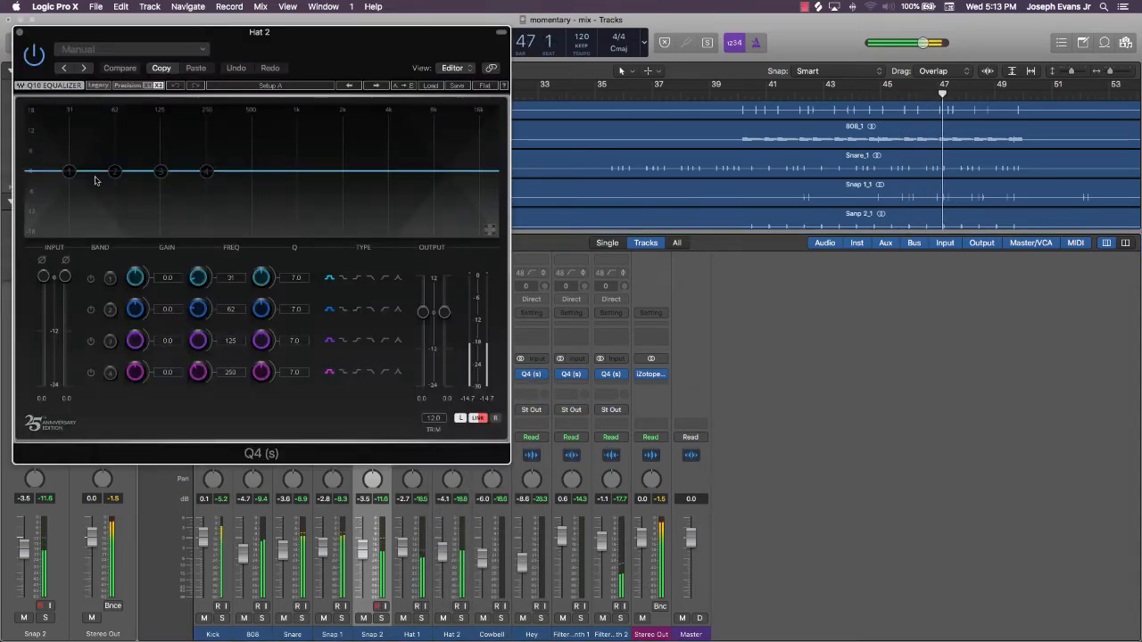
pyautogui.click(90, 279)
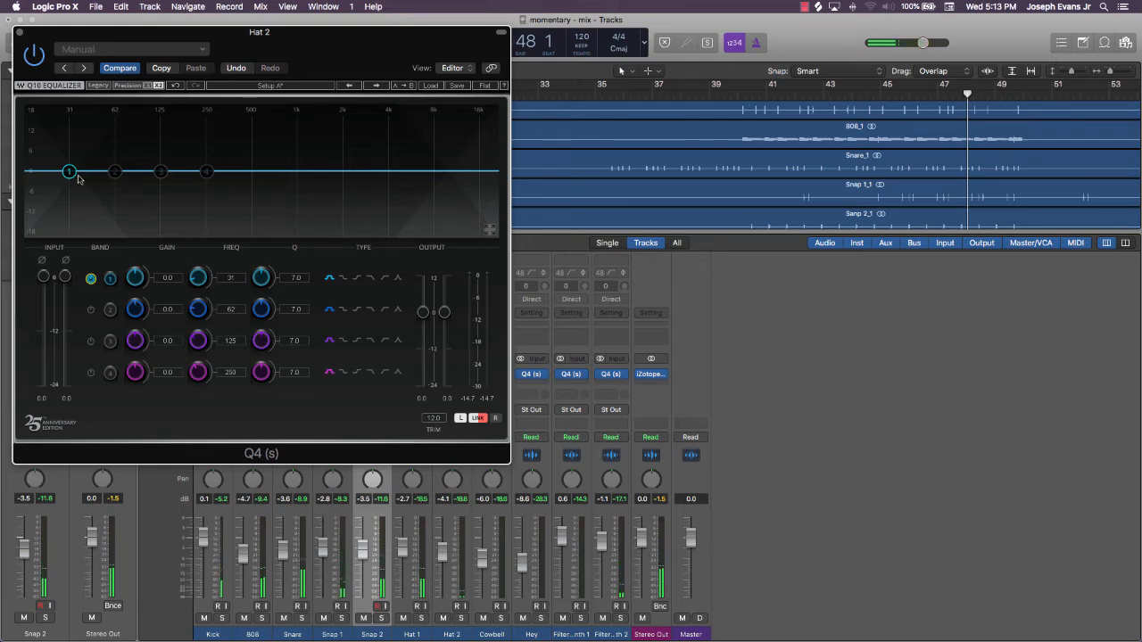
pyautogui.click(386, 278)
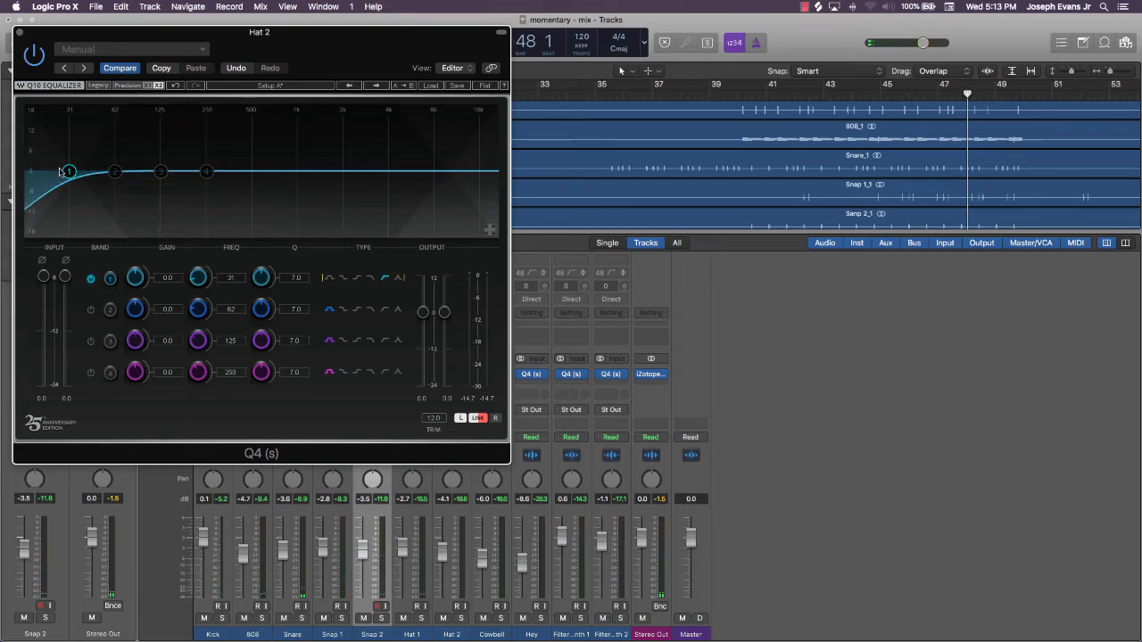
pyautogui.moveTo(68, 172); pyautogui.dragTo(186, 169)
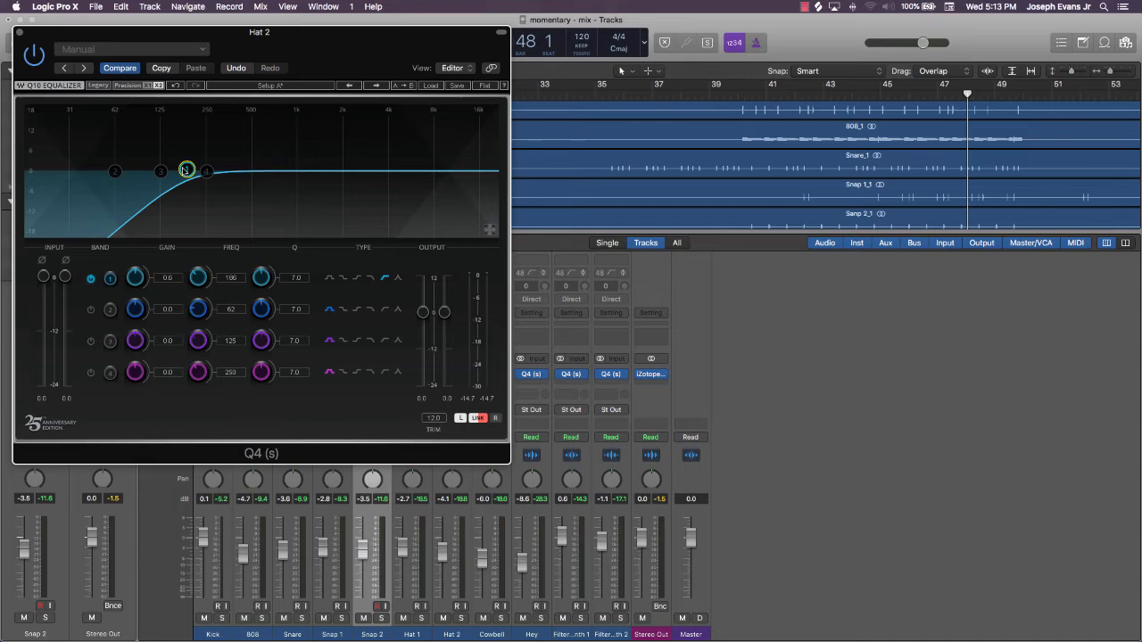
pyautogui.click(19, 33)
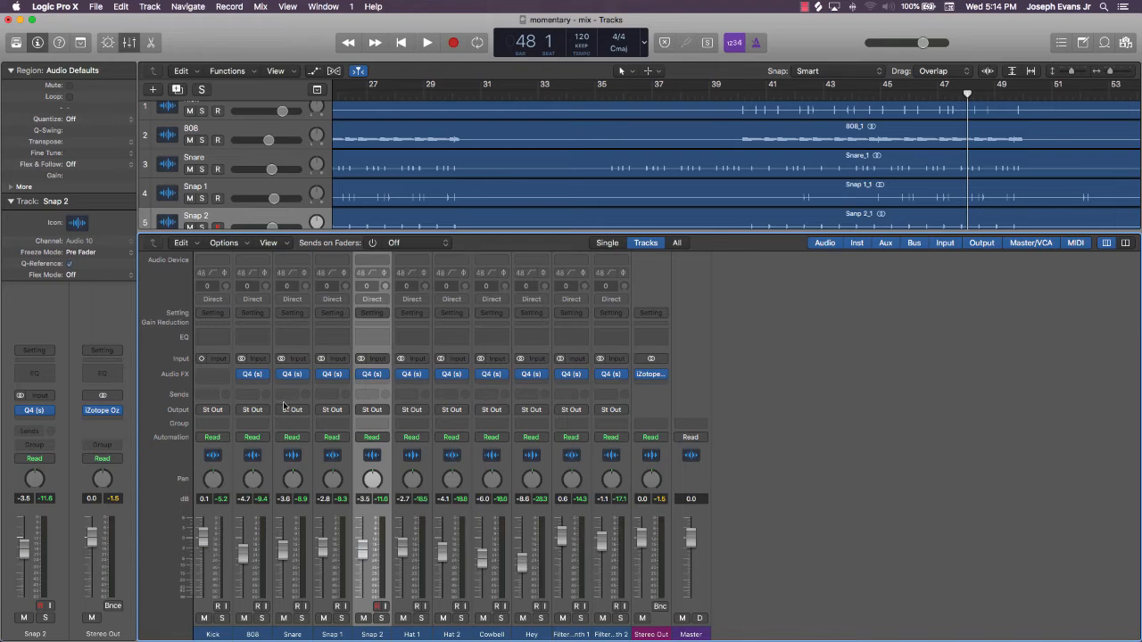
# Insert the mono Waves Q4 (m) on the Kick track and play the song from about bar 40
pyautogui.click(218, 375)
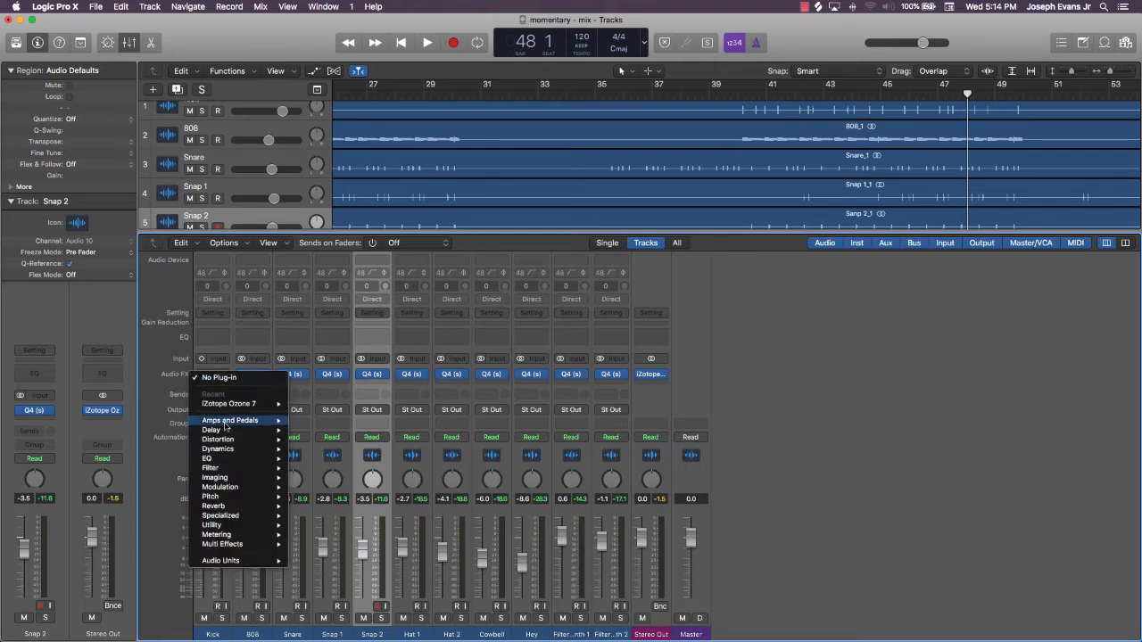
pyautogui.moveTo(268, 561)
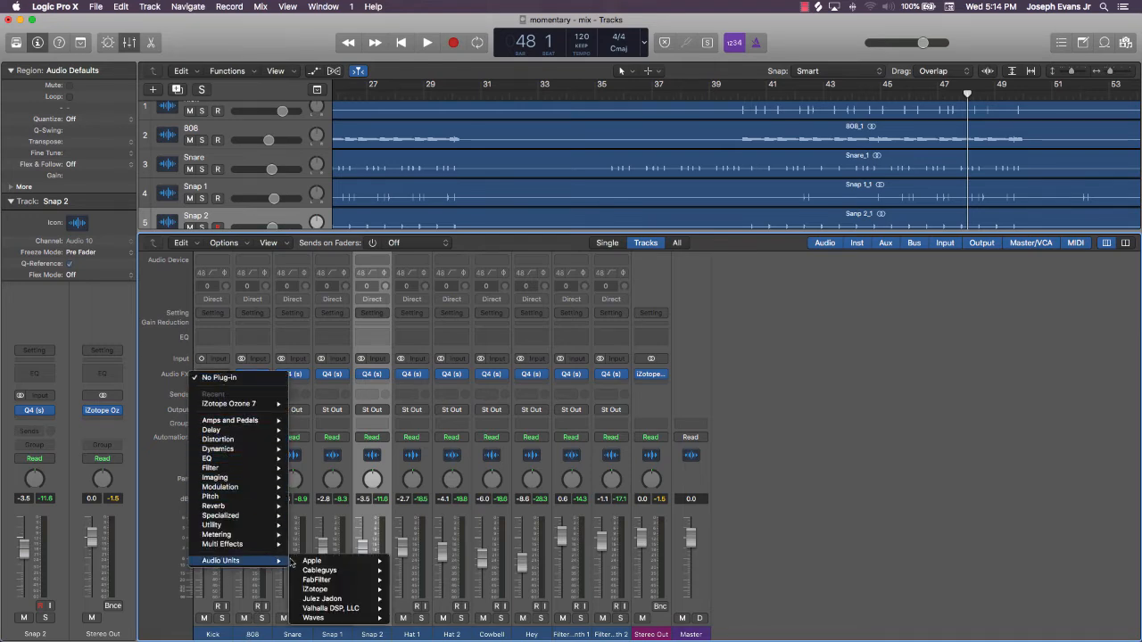
pyautogui.moveTo(356, 618)
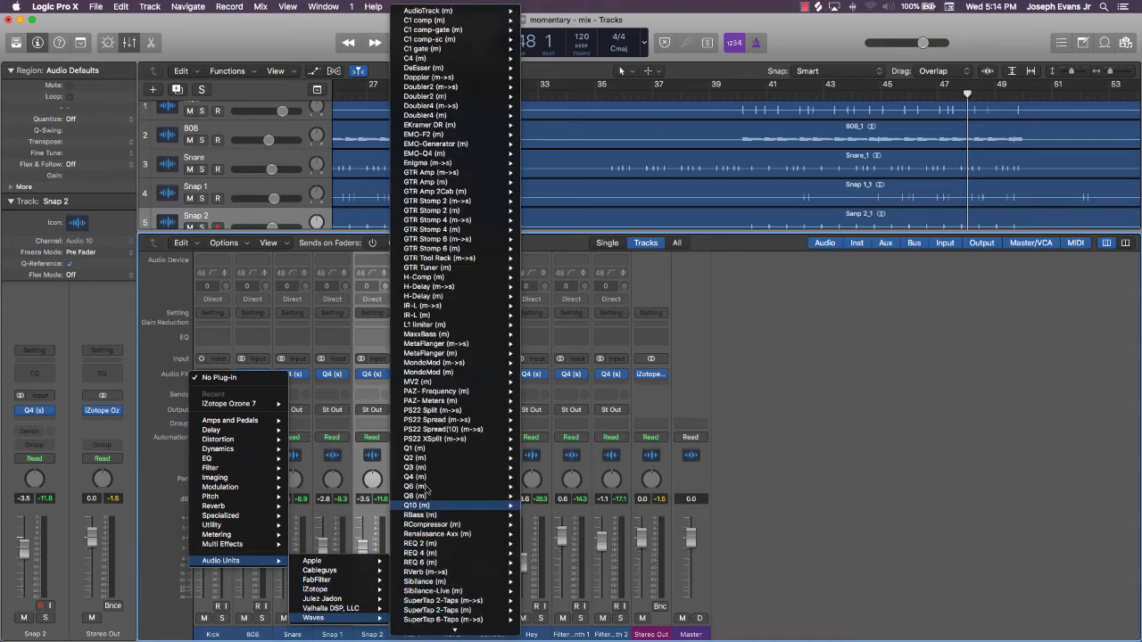
pyautogui.moveTo(424, 478)
pyautogui.click(543, 477)
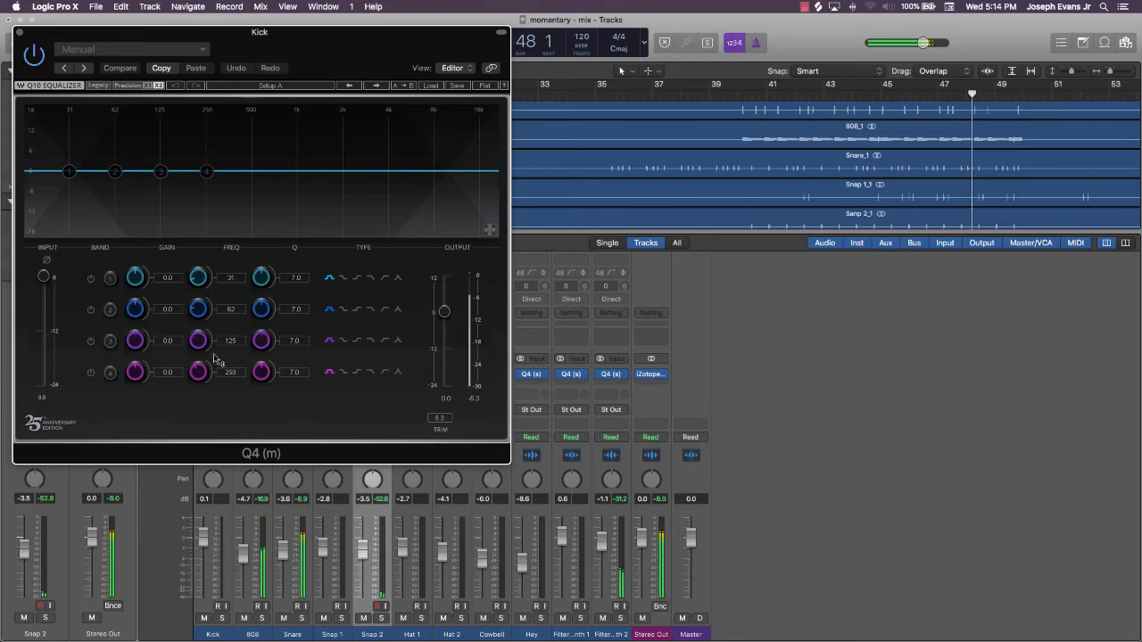
pyautogui.click(729, 95)
# In the Kick Q4, high-pass band 1 at 19 Hz, boost band 2 by 1.1 dB at 69 Hz, and move band 4 to about 13 kHz
pyautogui.click(91, 279)
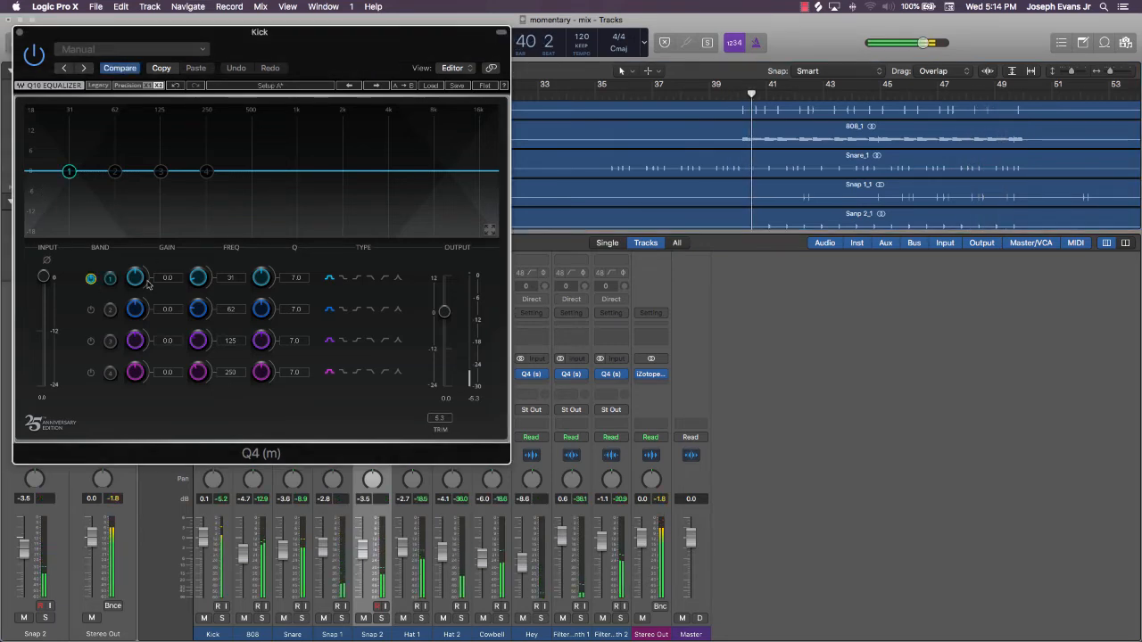
pyautogui.moveTo(68, 172); pyautogui.dragTo(37, 171)
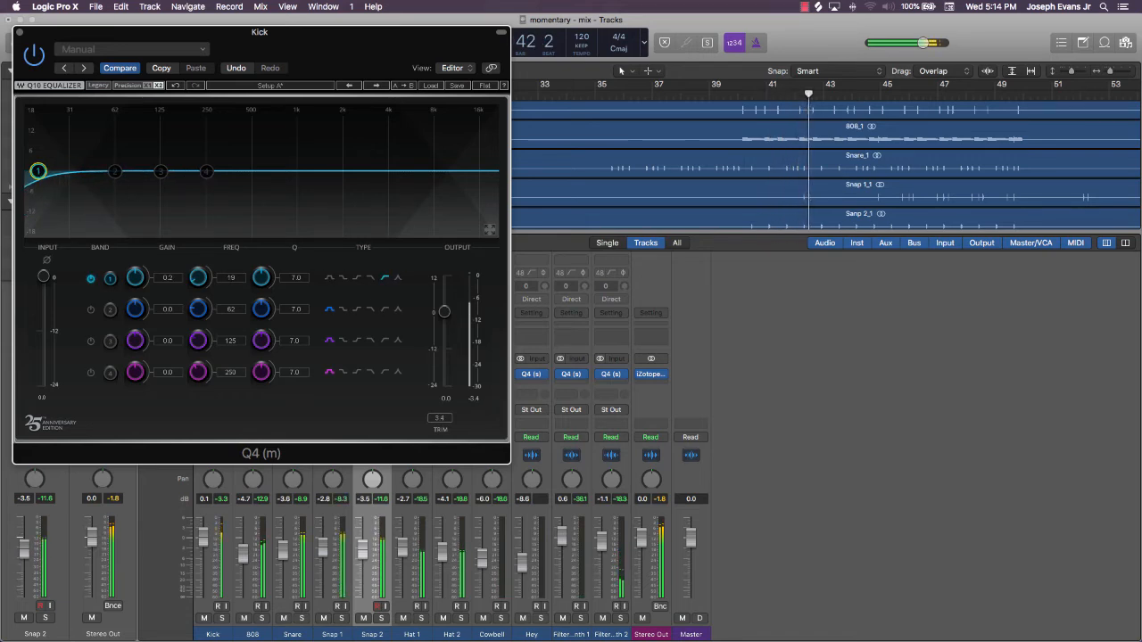
pyautogui.moveTo(206, 171); pyautogui.dragTo(465, 171)
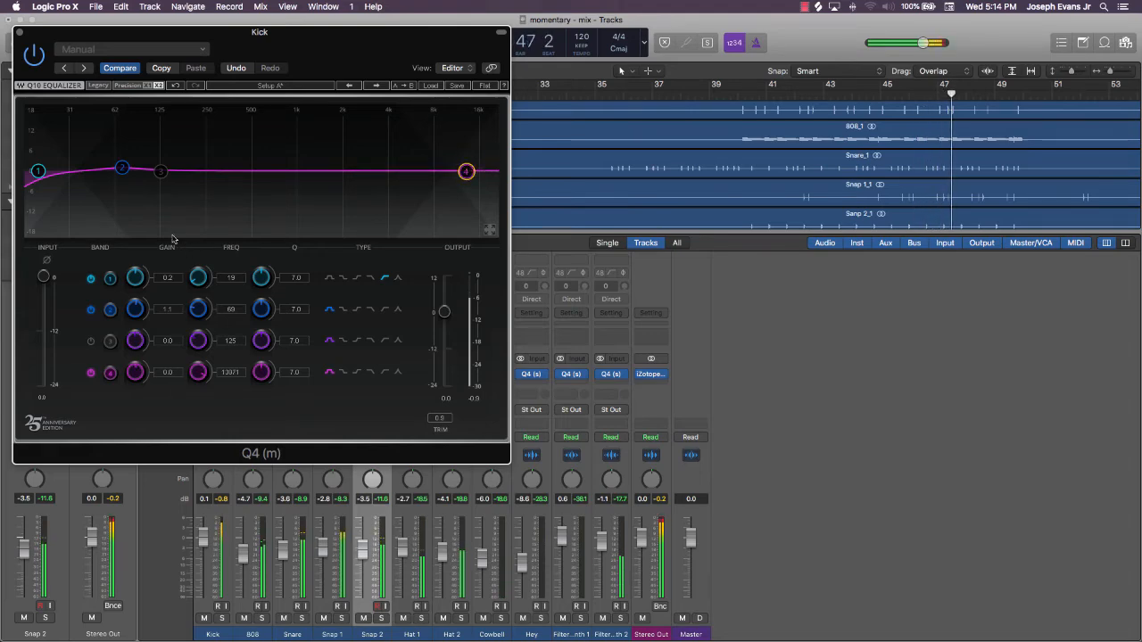
pyautogui.click(20, 32)
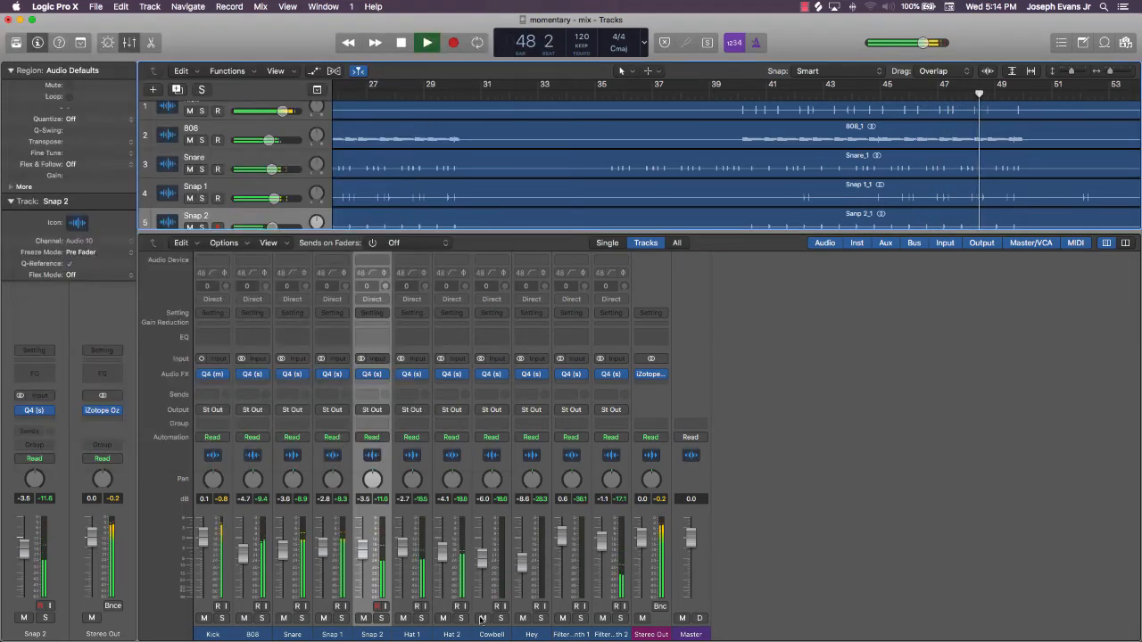
# Return to the project start and play bars 1 to 5 as a cycle
pyautogui.press('space')
pyautogui.press('Return')
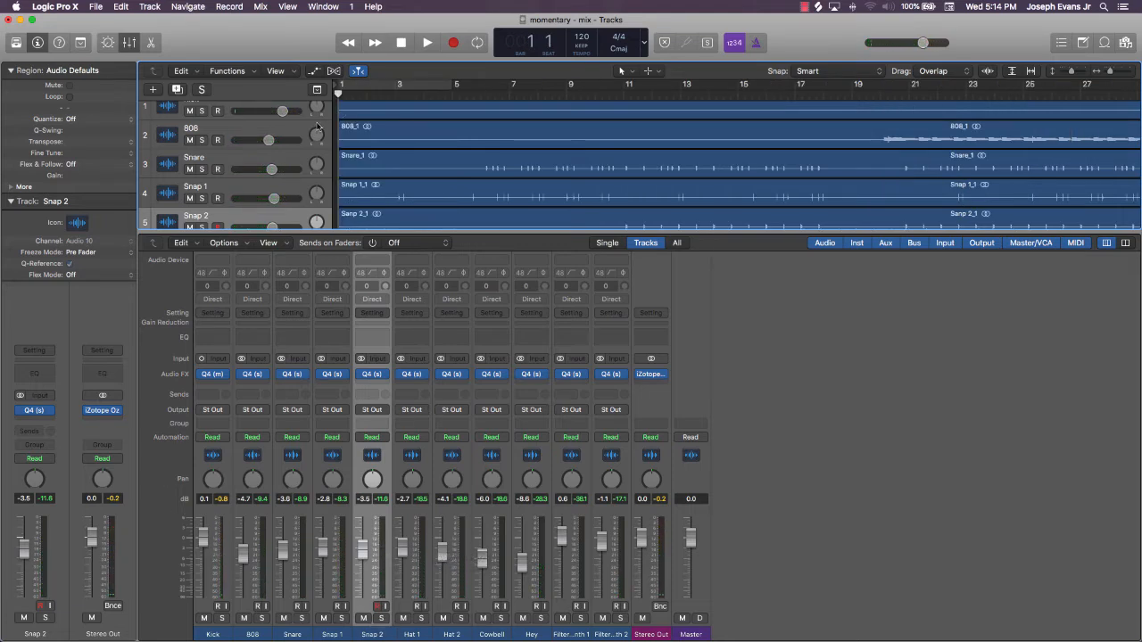
pyautogui.moveTo(382, 85); pyautogui.dragTo(324, 90)
pyautogui.press('space')
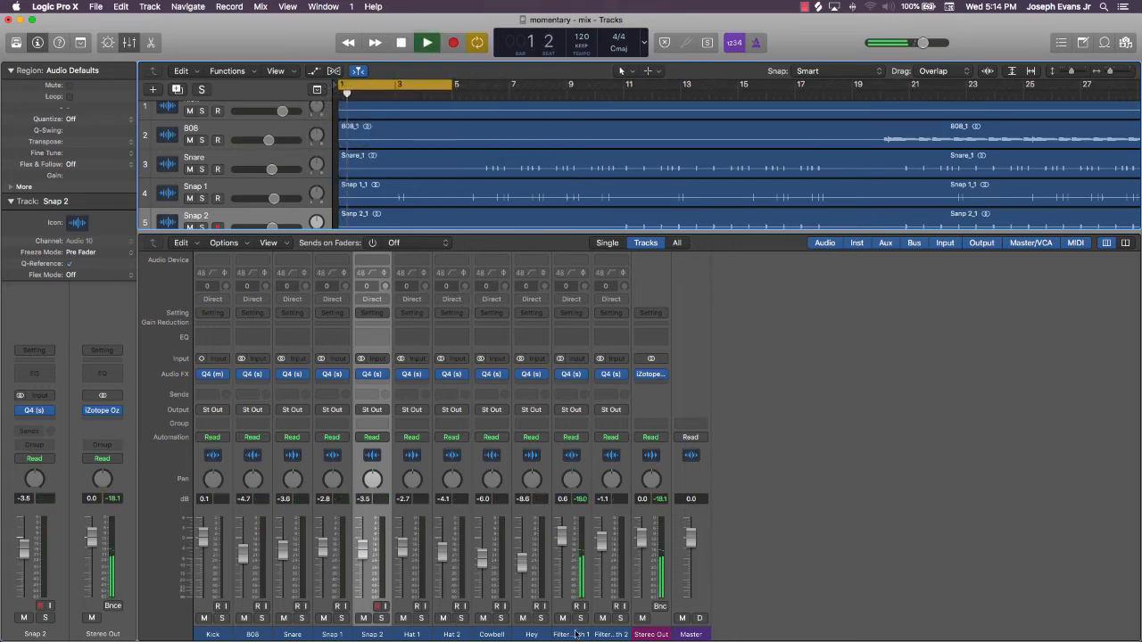
# Insert the ValhallaRoom reverb on Filter Synth 1 in the slot after its Q4
pyautogui.click(571, 390)
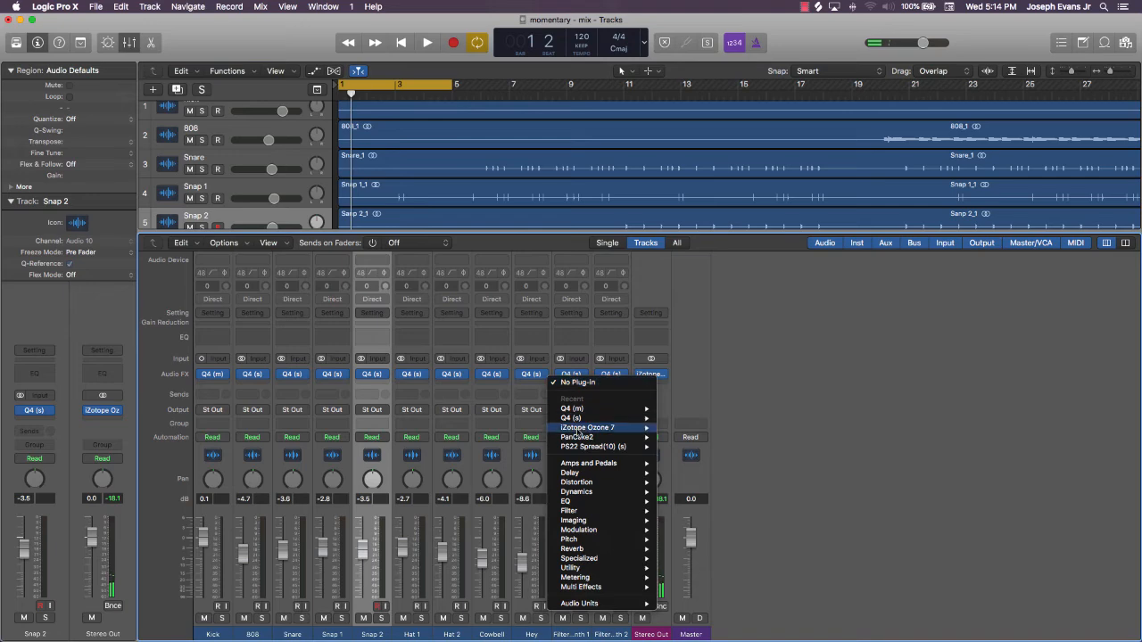
pyautogui.moveTo(584, 607)
pyautogui.moveTo(699, 619)
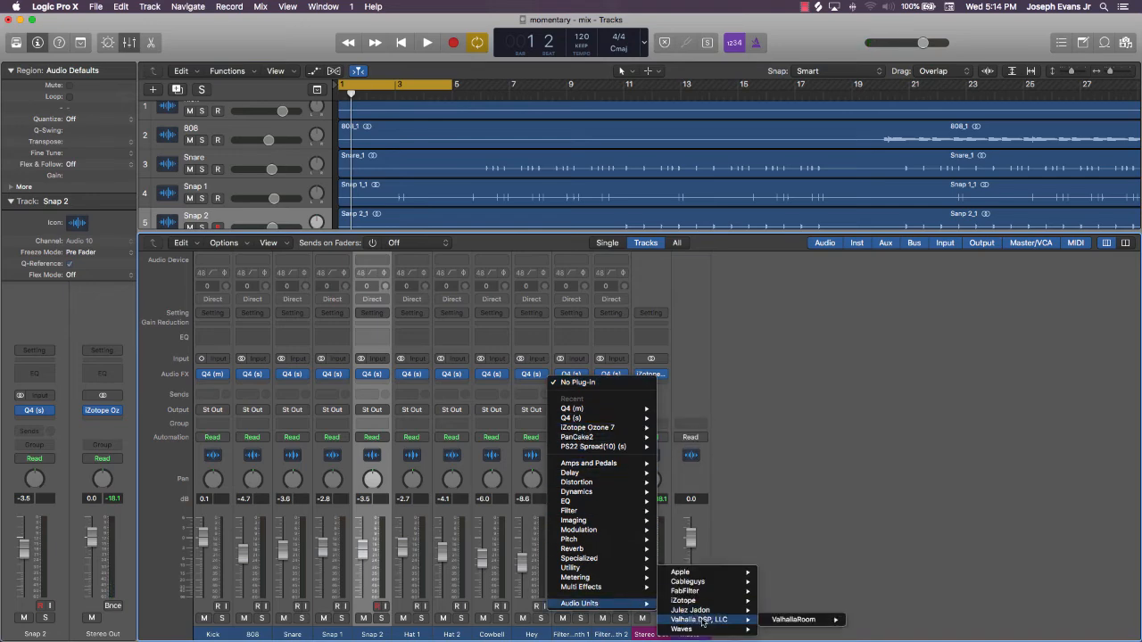
pyautogui.moveTo(819, 625)
pyautogui.click(869, 619)
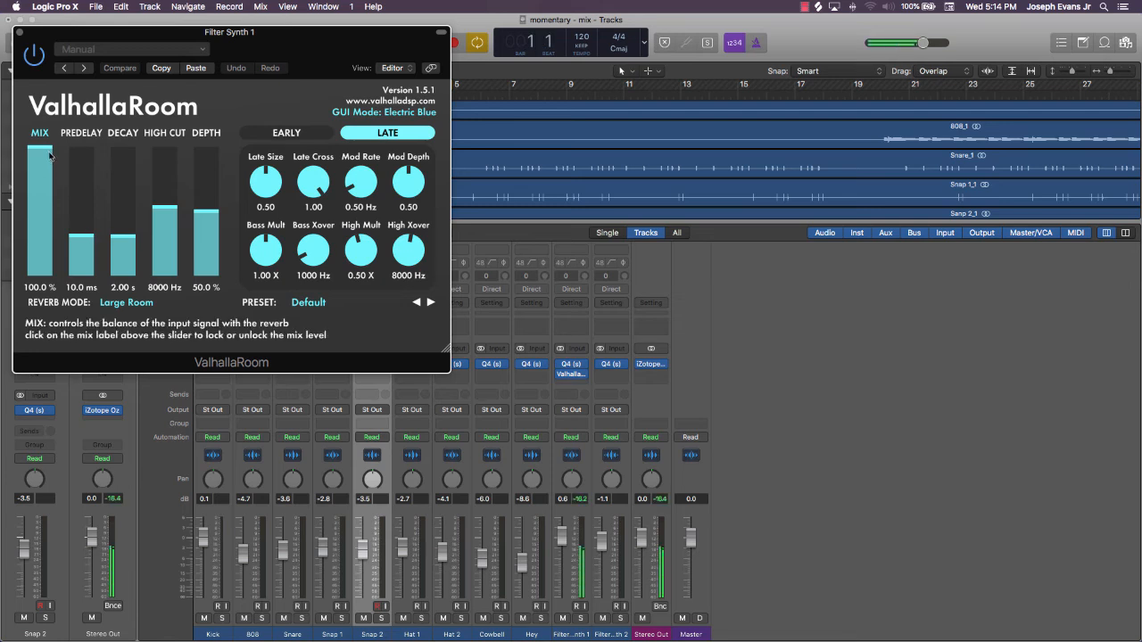
# Set ValhallaRoom's mix to 10.1 %, predelay to 7.3 ms and decay to 2.99 s, then close it and save the project
pyautogui.moveTo(53, 171); pyautogui.dragTo(50, 266)
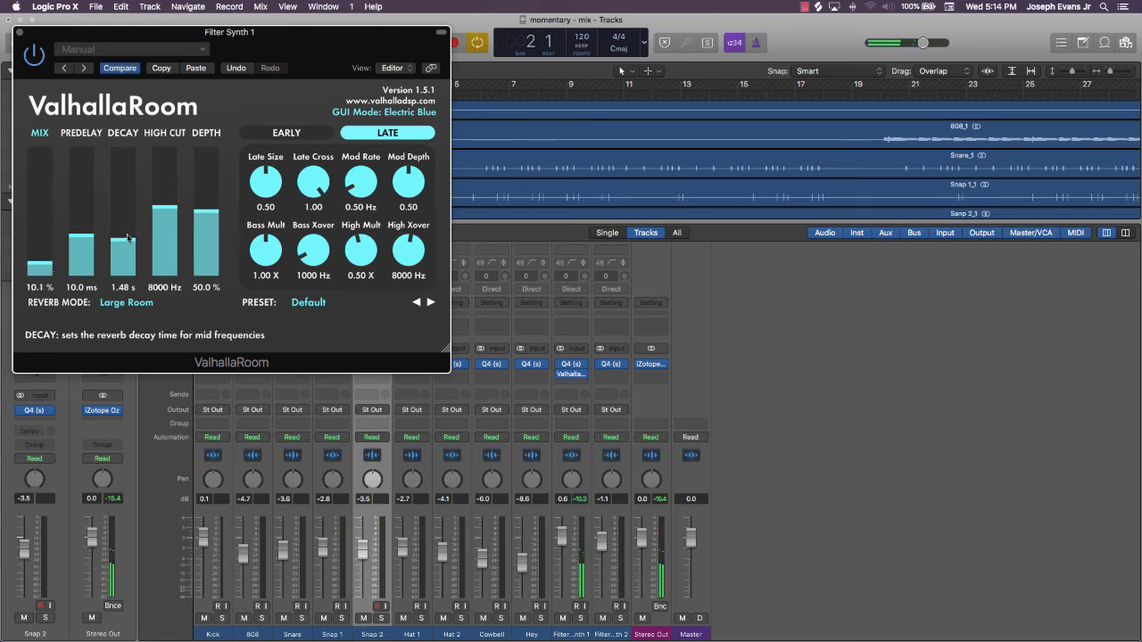
pyautogui.moveTo(123, 242); pyautogui.dragTo(85, 242)
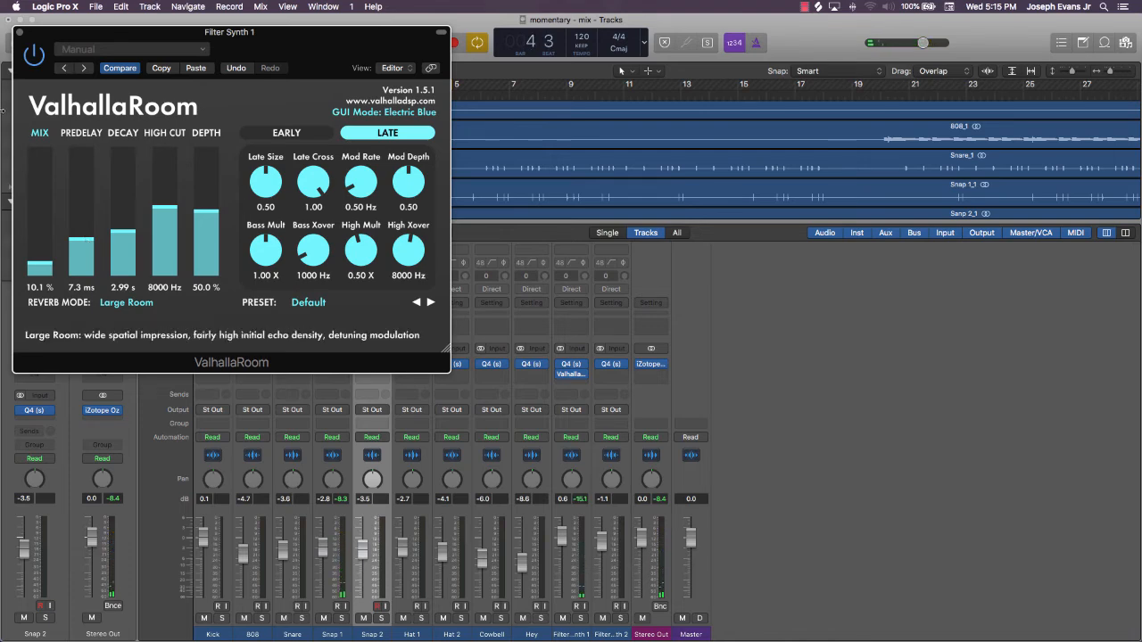
pyautogui.click(18, 33)
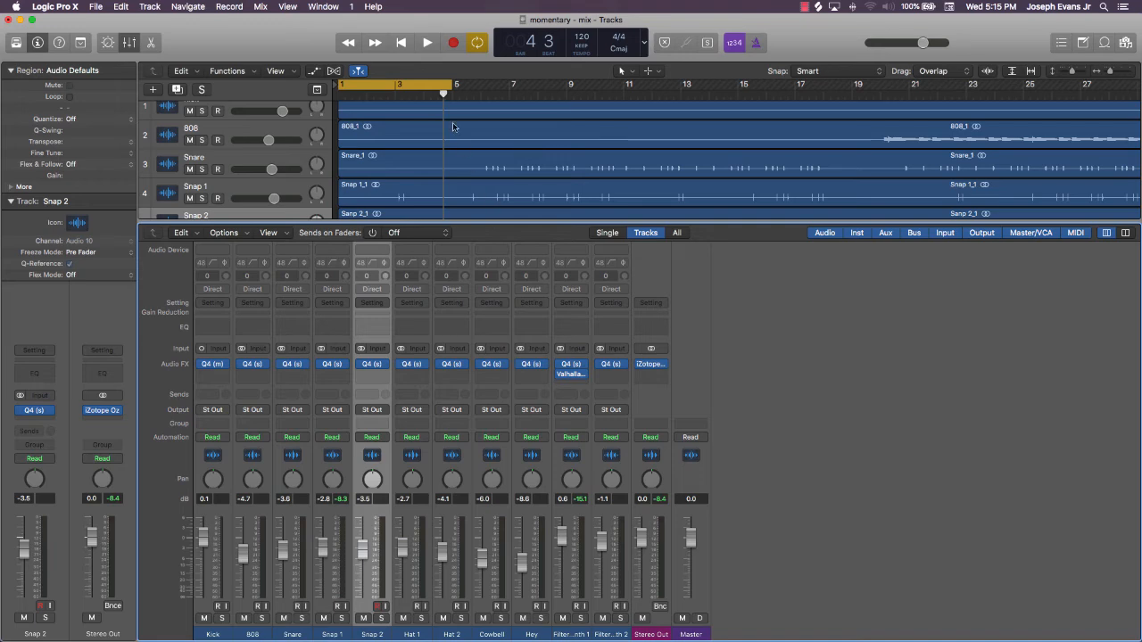
pyautogui.scroll(-5, 452, 122)
pyautogui.press('super+s')
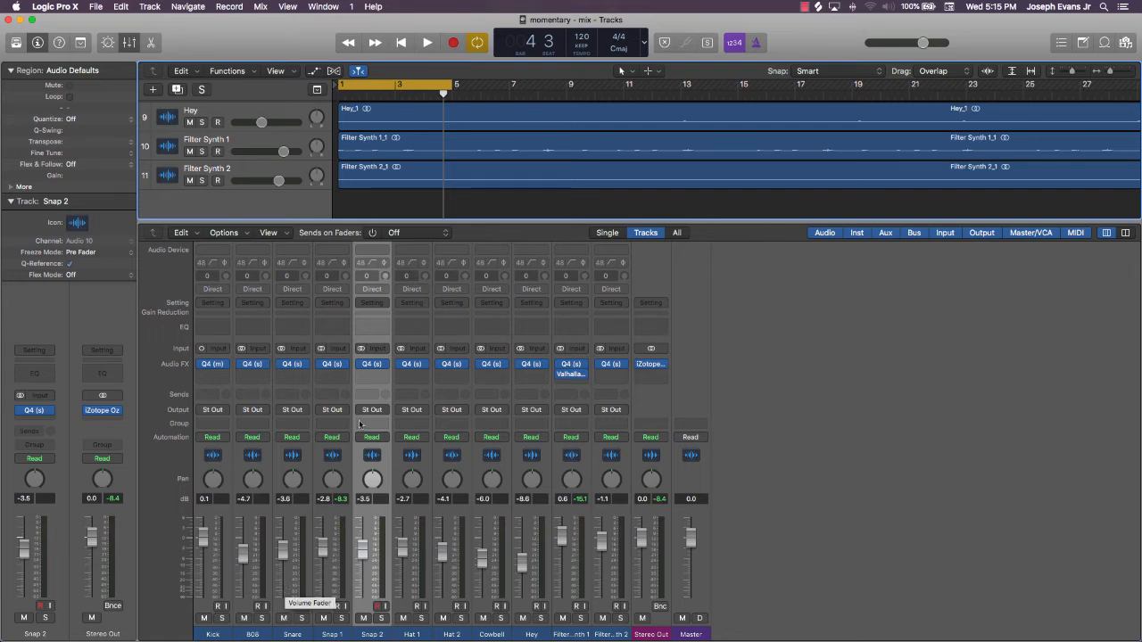
# Play the intro with the cycle turned off and raise the Snap 1 volume to -1.9 dB
pyautogui.click(428, 42)
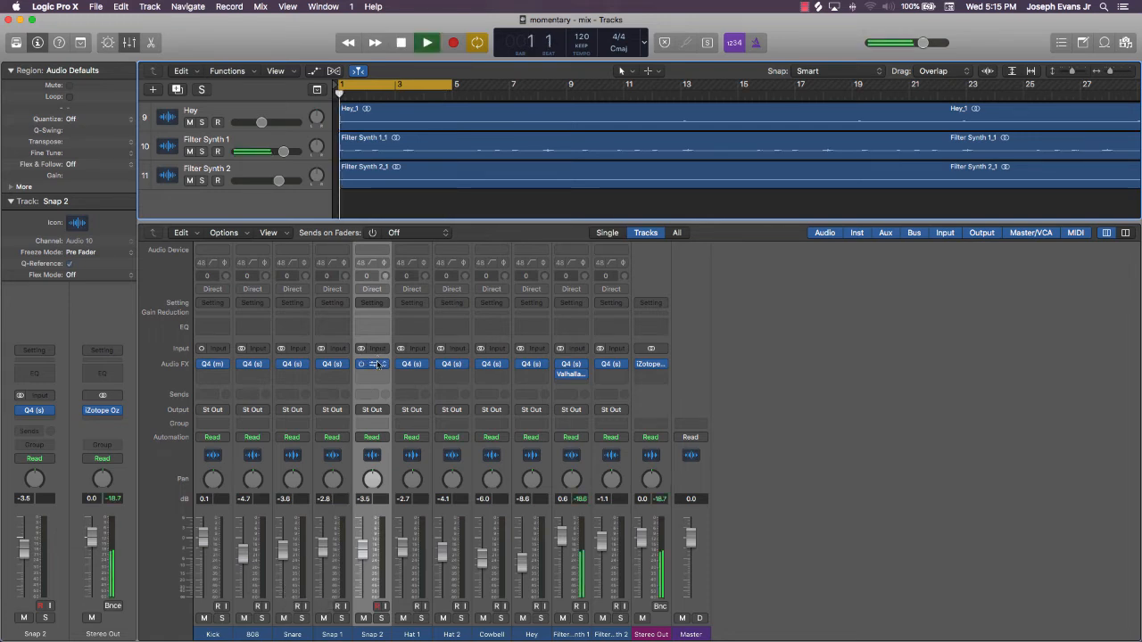
pyautogui.click(416, 84)
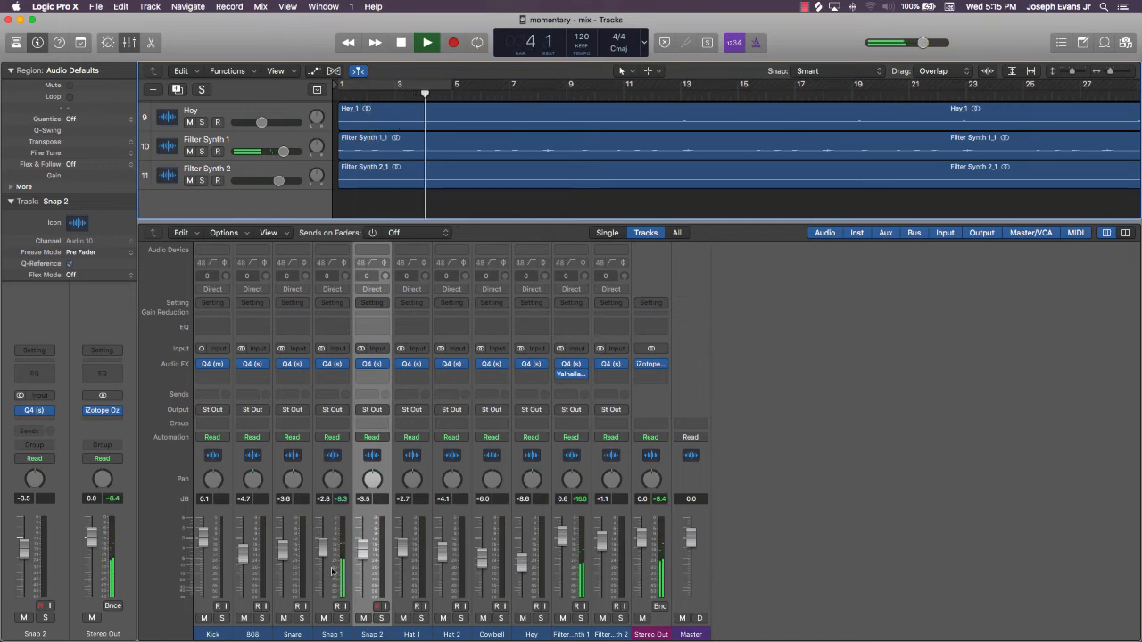
pyautogui.moveTo(331, 563); pyautogui.dragTo(329, 554)
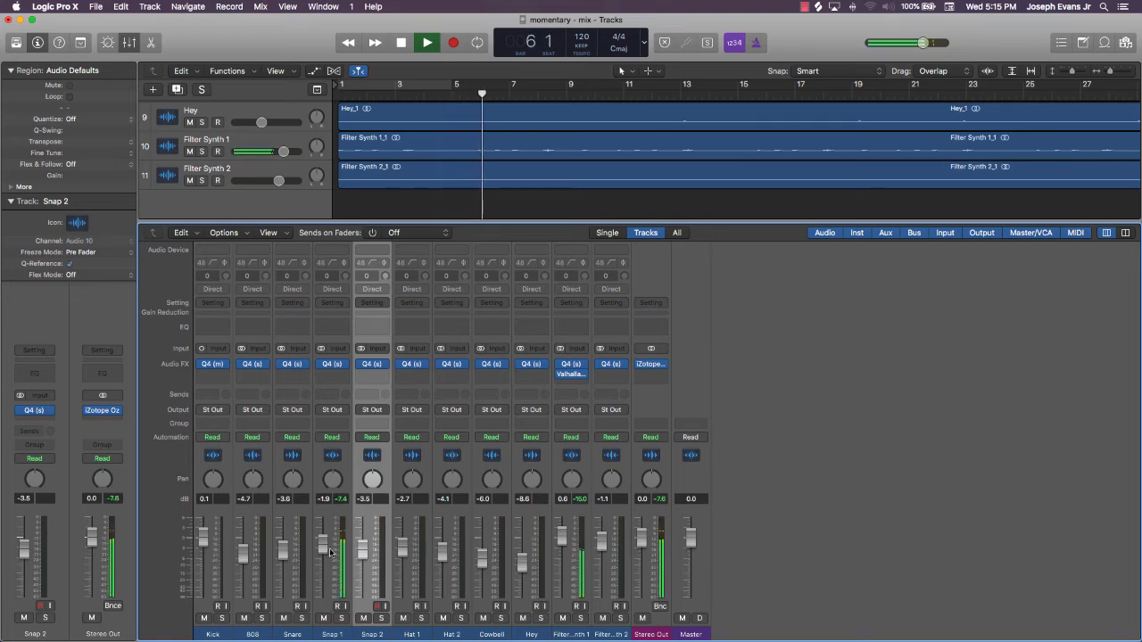
pyautogui.press('space')
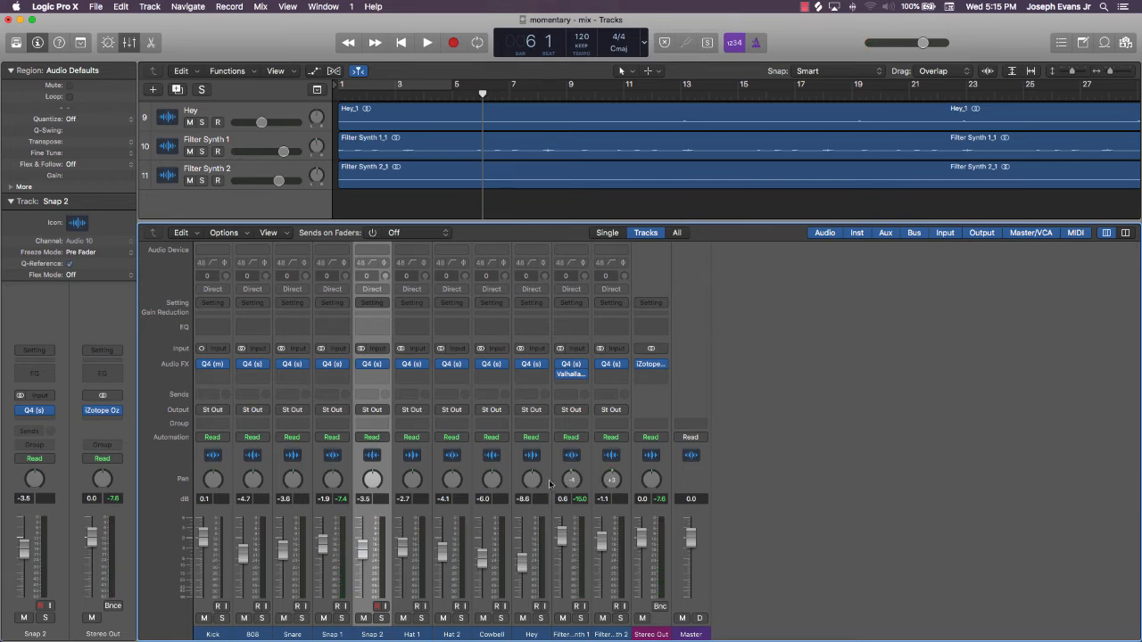
# During playback, raise the Hey volume to -4.5 dB and center its pan, then save the project
pyautogui.press('space')
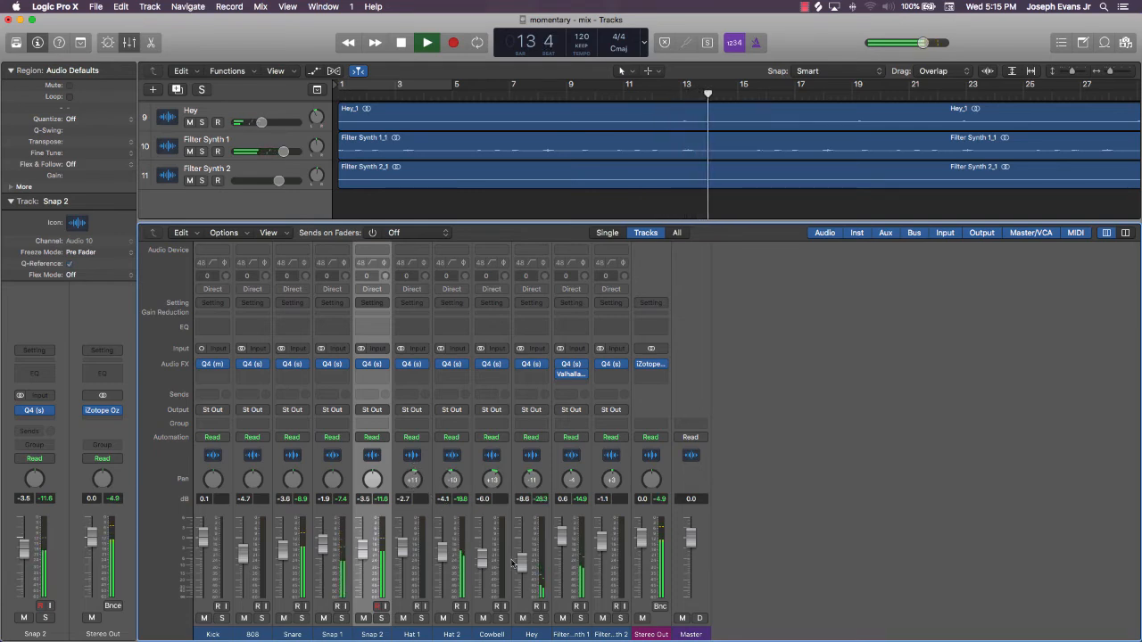
pyautogui.moveTo(523, 563); pyautogui.dragTo(522, 553)
pyautogui.moveTo(533, 482); pyautogui.dragTo(532, 472)
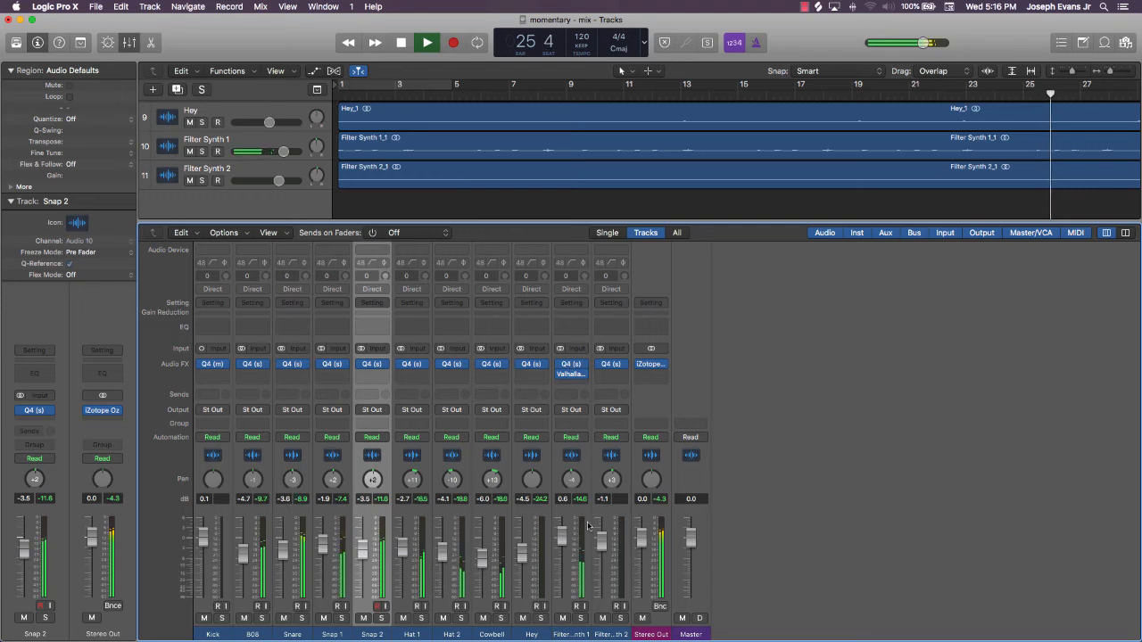
pyautogui.press('space')
pyautogui.press('super+s')
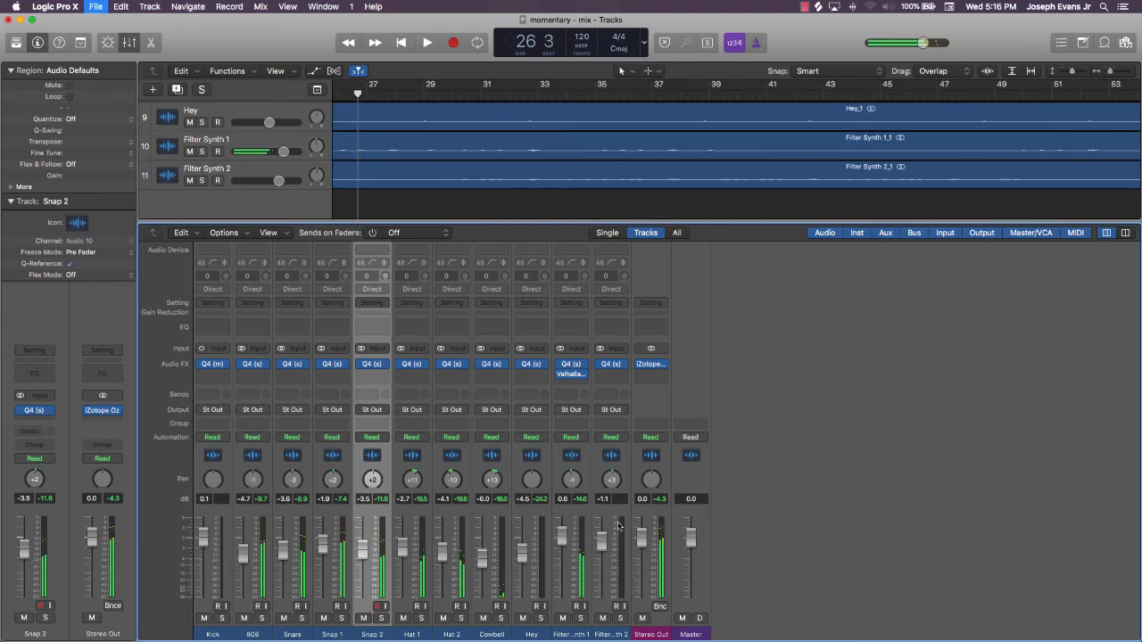
# Return the playhead to the start, save the project, and center the Hat 2 pan
pyautogui.press('Return')
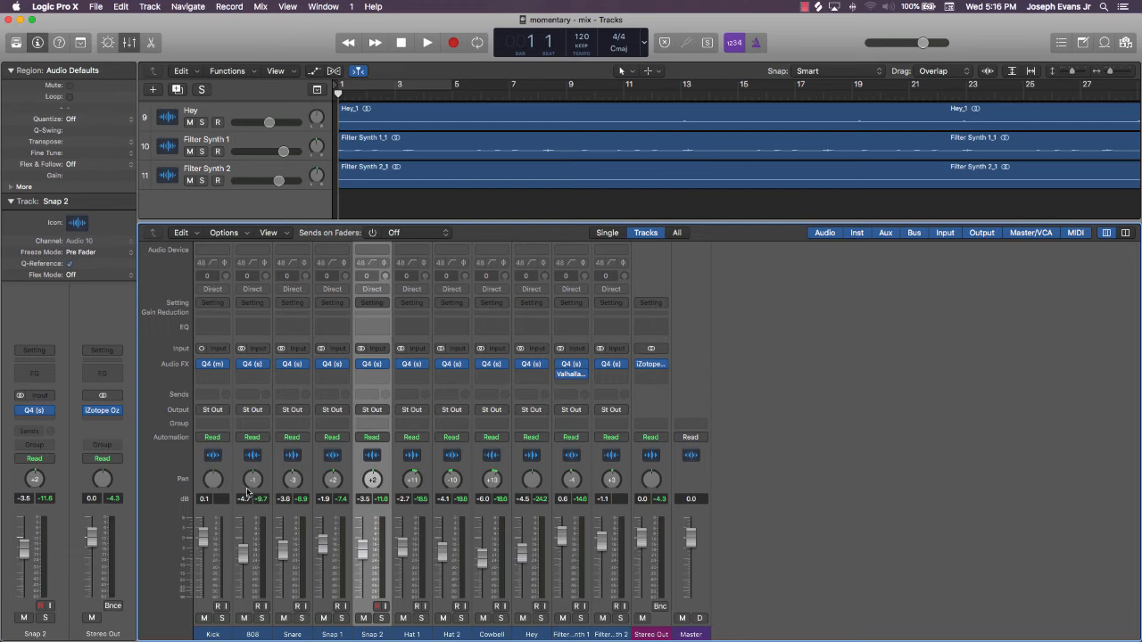
pyautogui.press('super+s')
pyautogui.scroll(3, 572, 188)
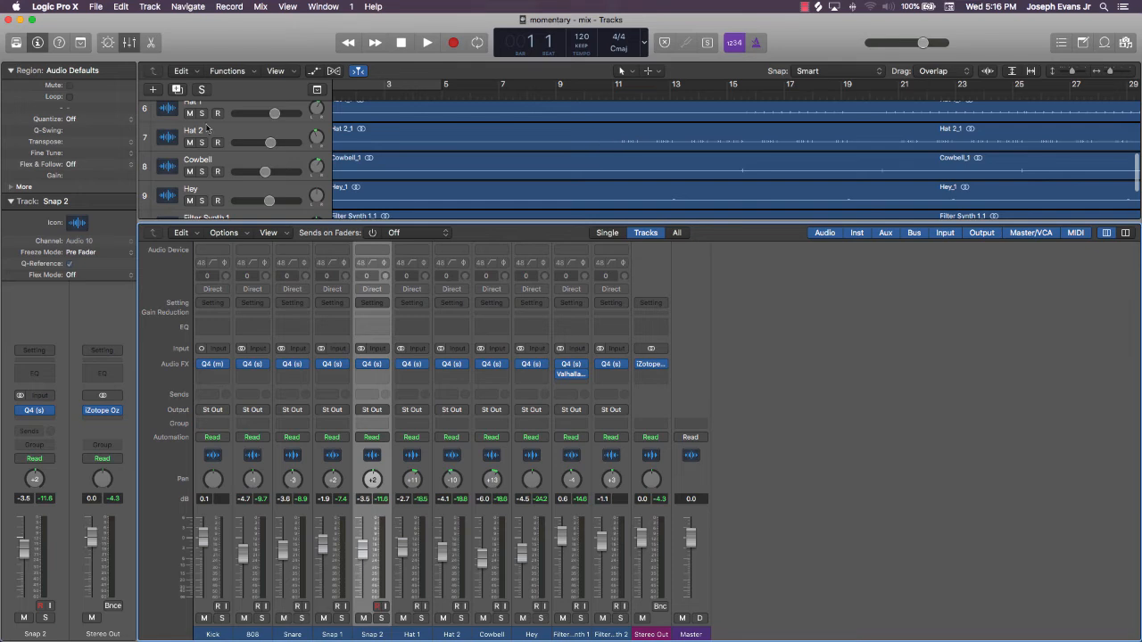
pyautogui.click(814, 122)
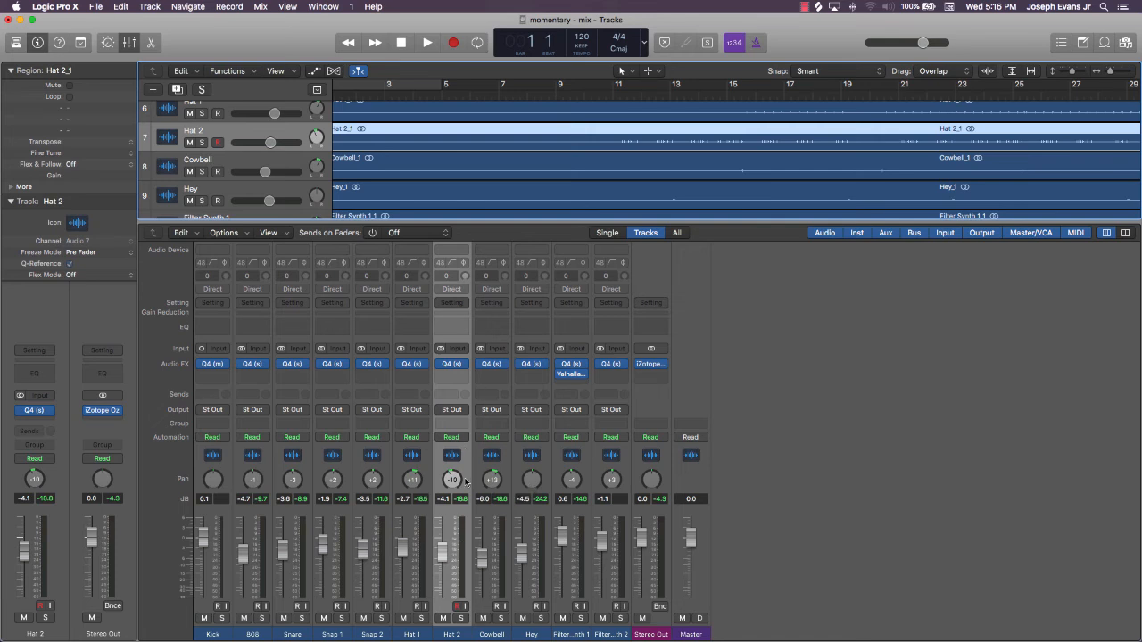
pyautogui.keyDown('alt'); pyautogui.click(453, 480); pyautogui.keyUp('alt')
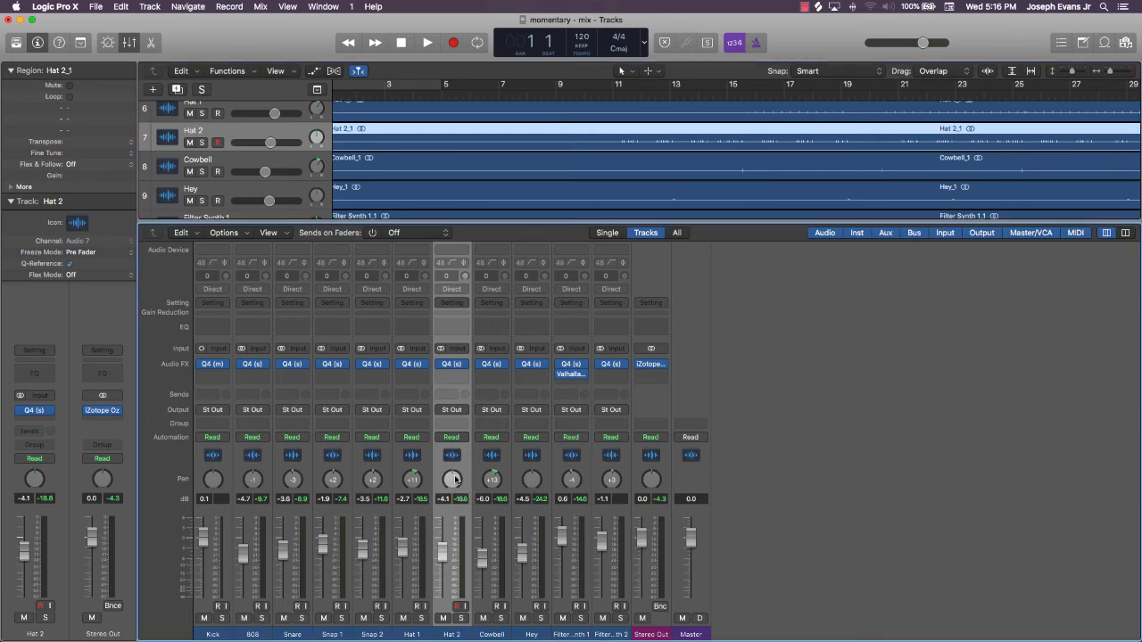
# Insert the Cableguys PanCake2 plug-in on Hat 2 in the slot after its Q4
pyautogui.click(455, 382)
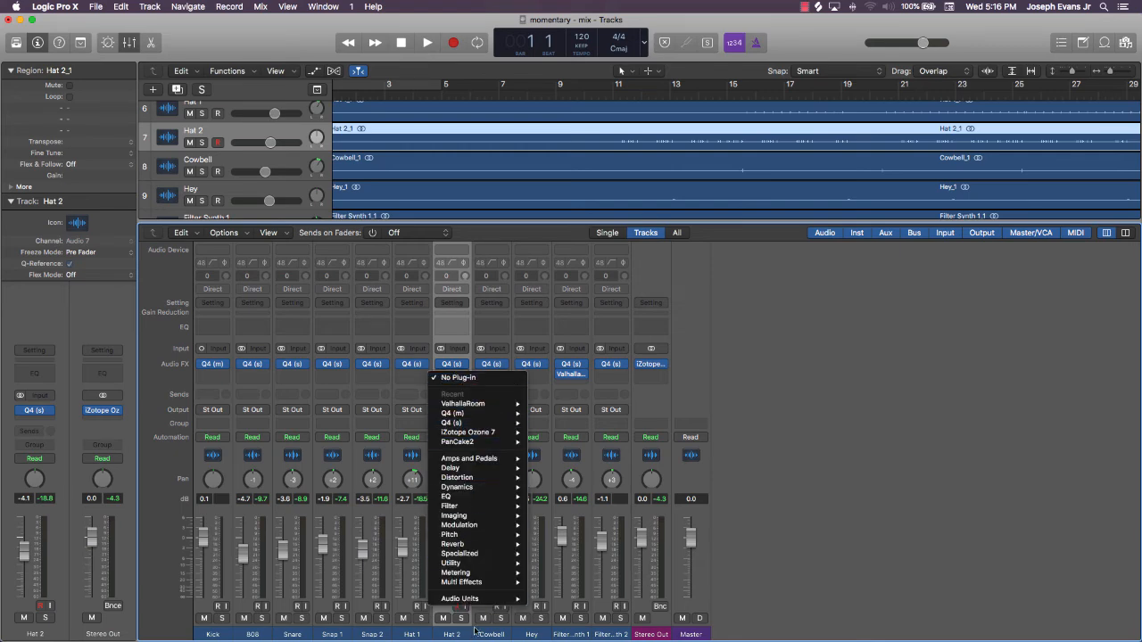
pyautogui.moveTo(497, 598)
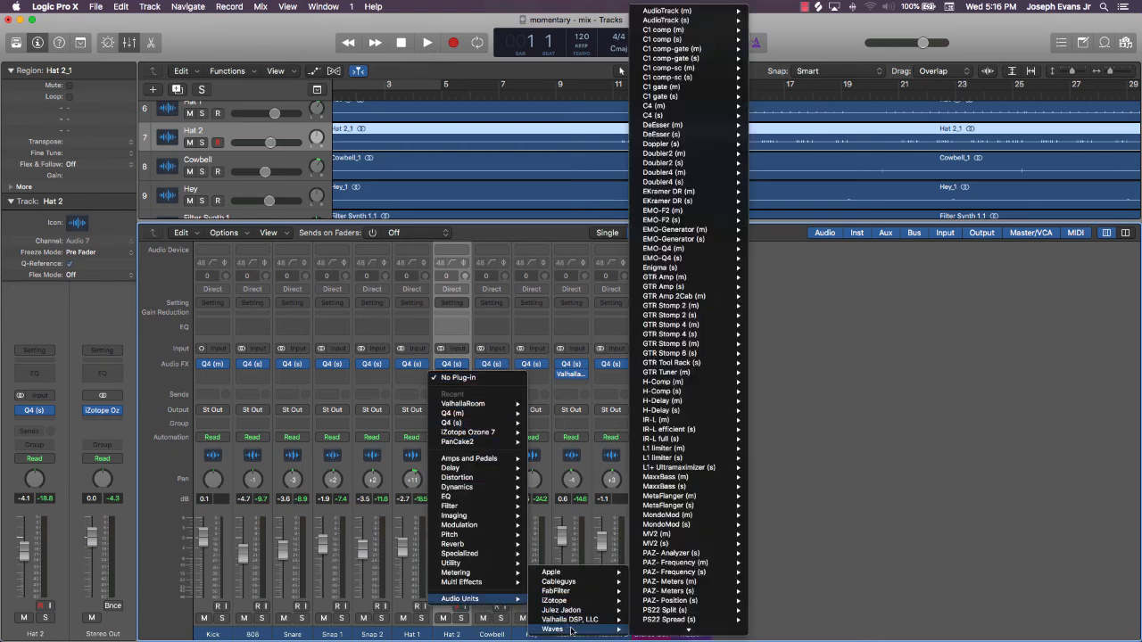
pyautogui.moveTo(560, 591)
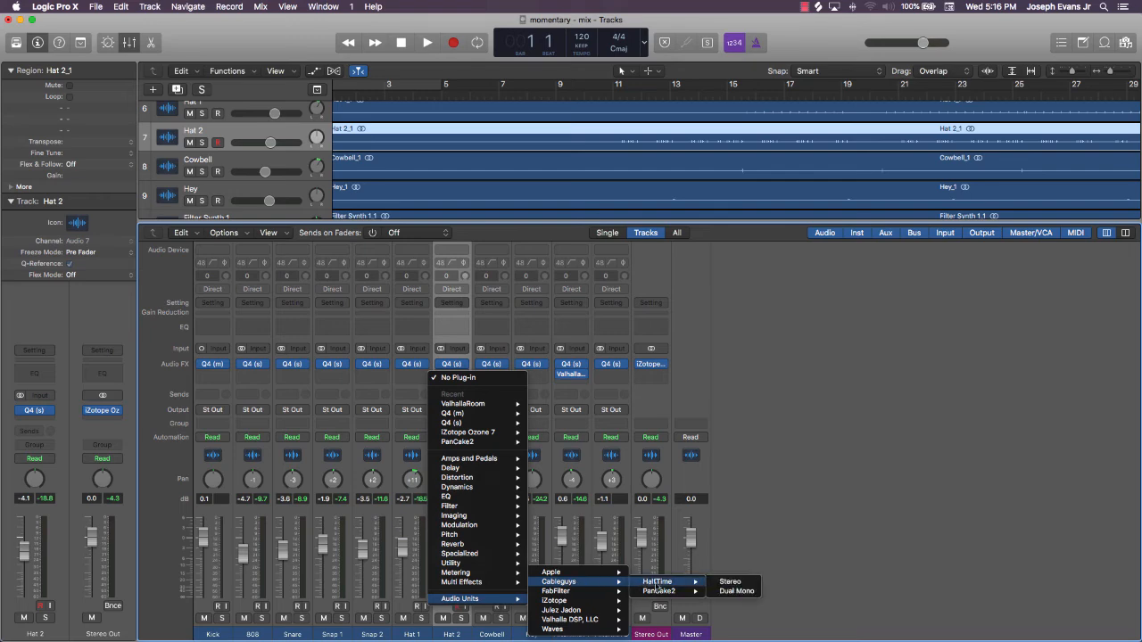
pyautogui.moveTo(662, 592)
pyautogui.click(727, 591)
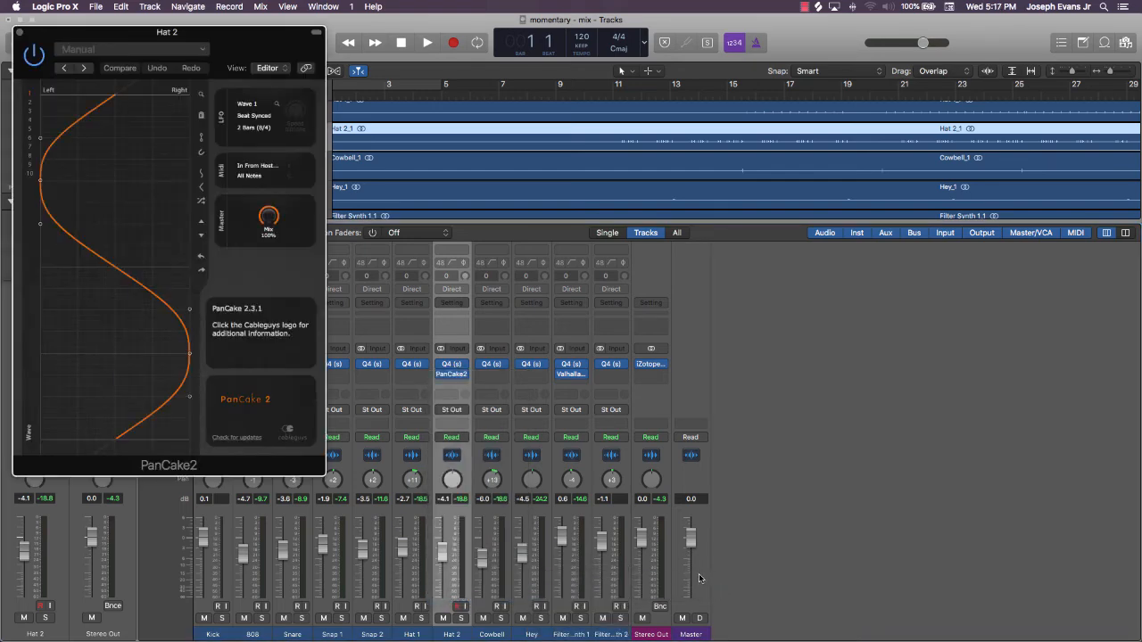
# During playback, randomize PanCake2's panning wave several times, push the lower curve's bend slightly further right, and close the plug-in
pyautogui.click(203, 202)
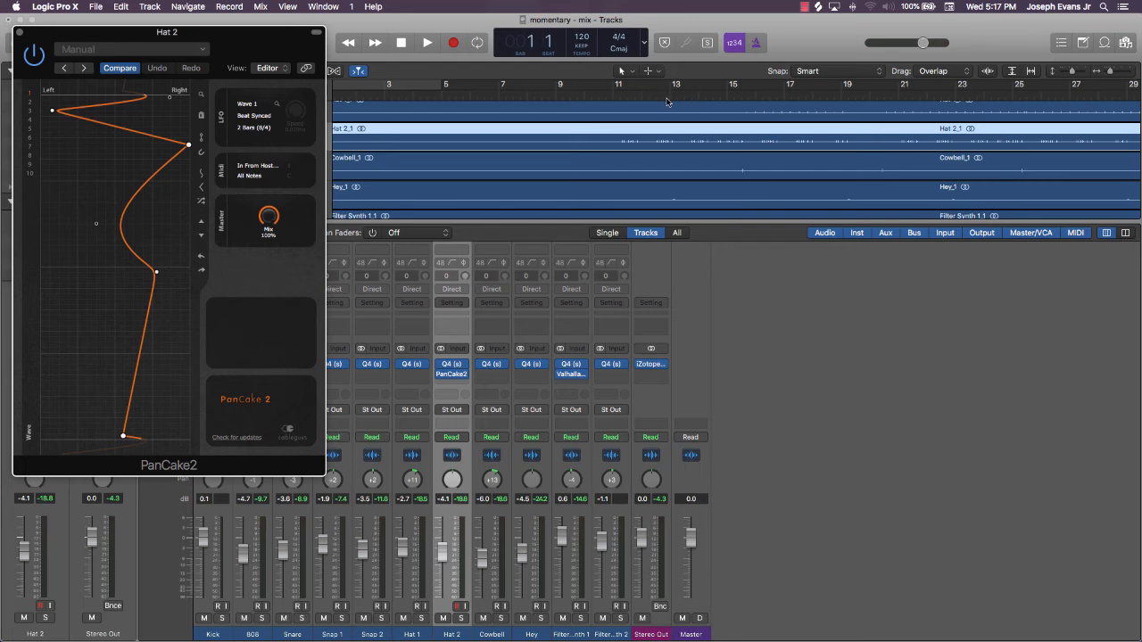
pyautogui.press('space')
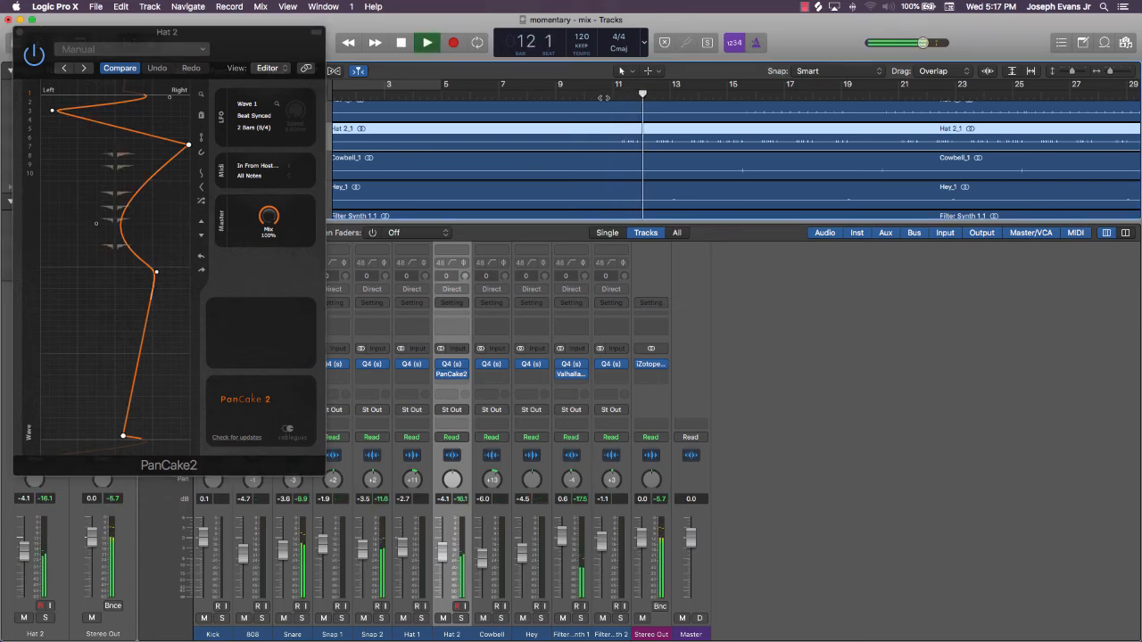
pyautogui.click(202, 202)
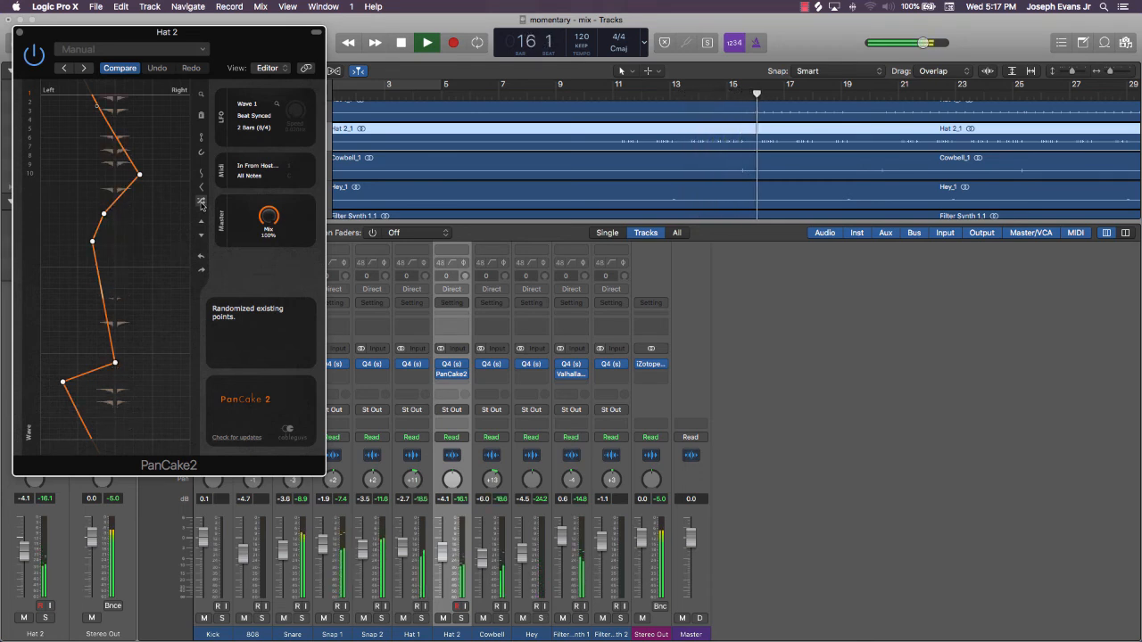
pyautogui.click(202, 203)
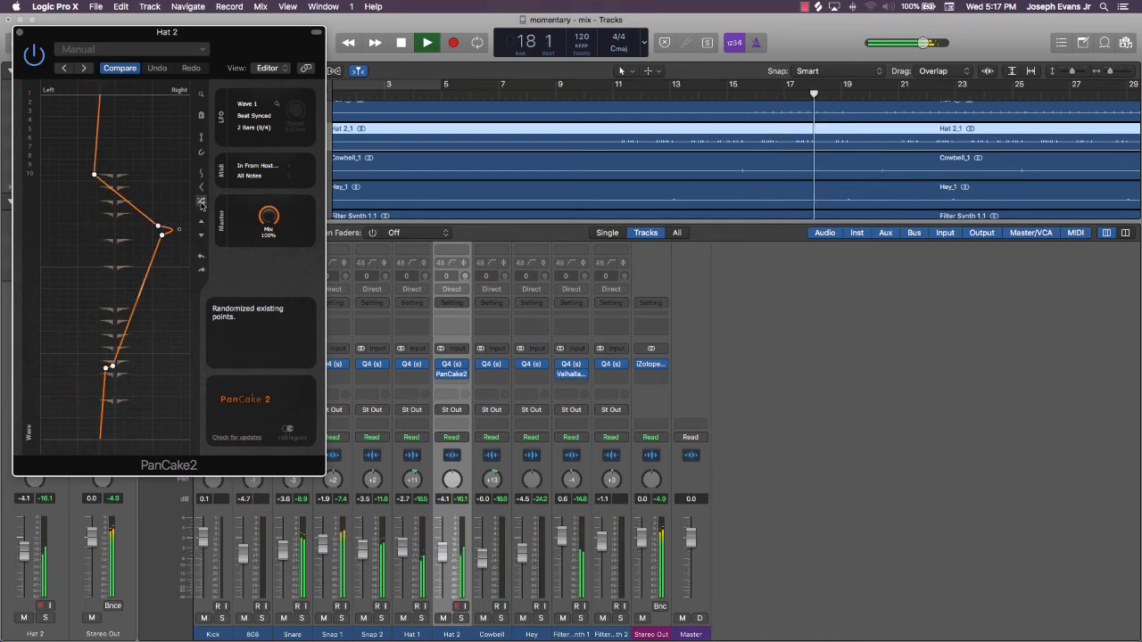
pyautogui.click(201, 204)
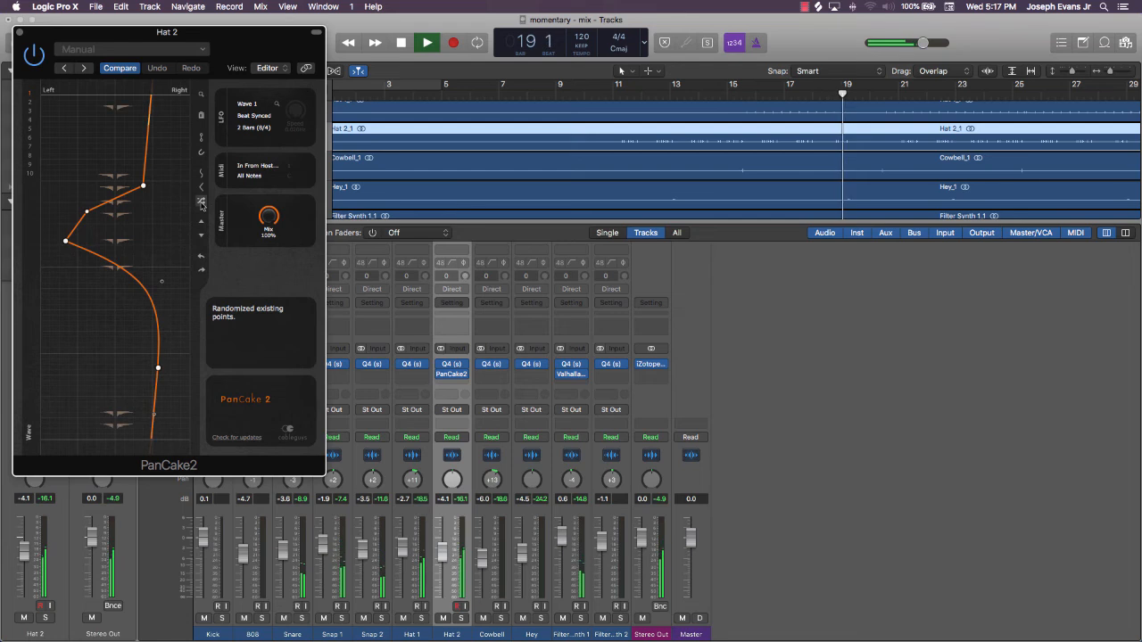
pyautogui.click(629, 92)
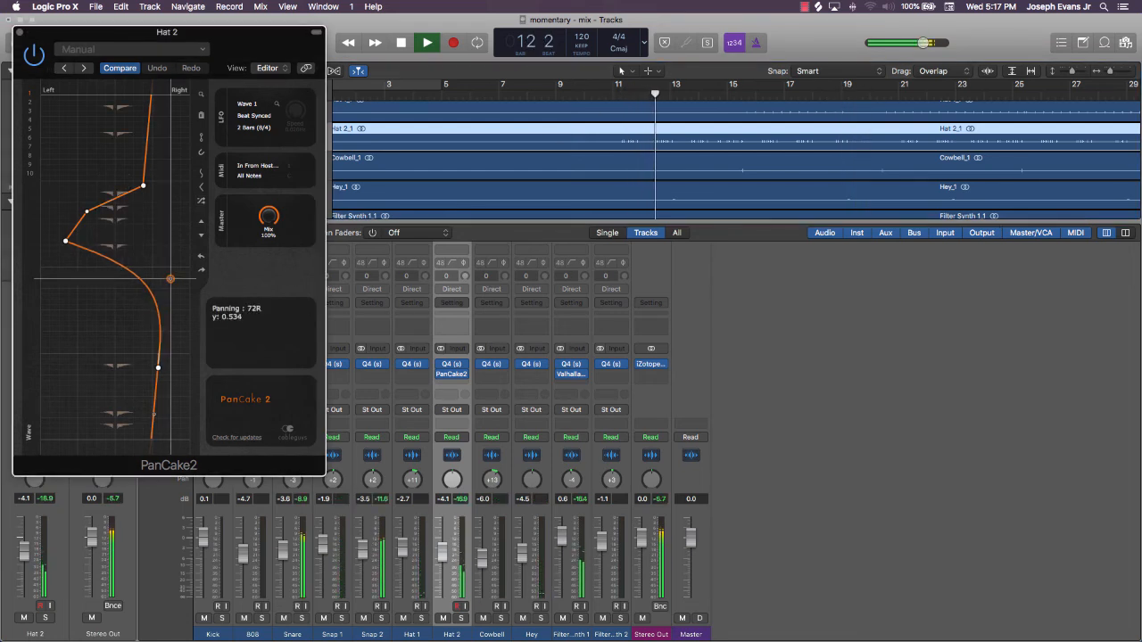
pyautogui.moveTo(171, 279); pyautogui.dragTo(173, 279)
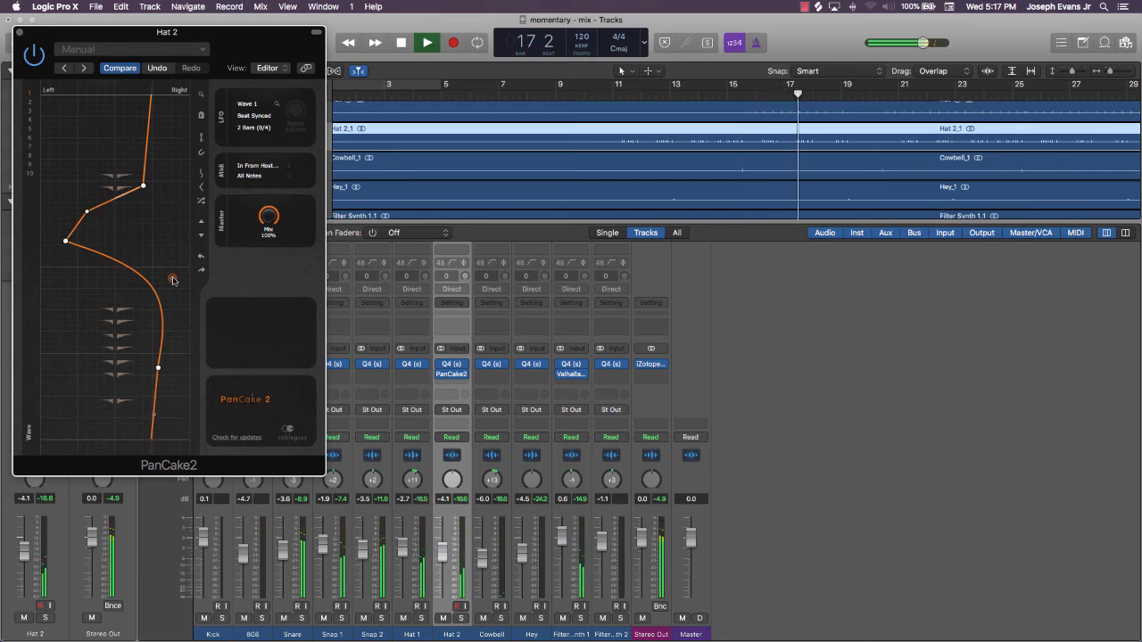
pyautogui.click(19, 32)
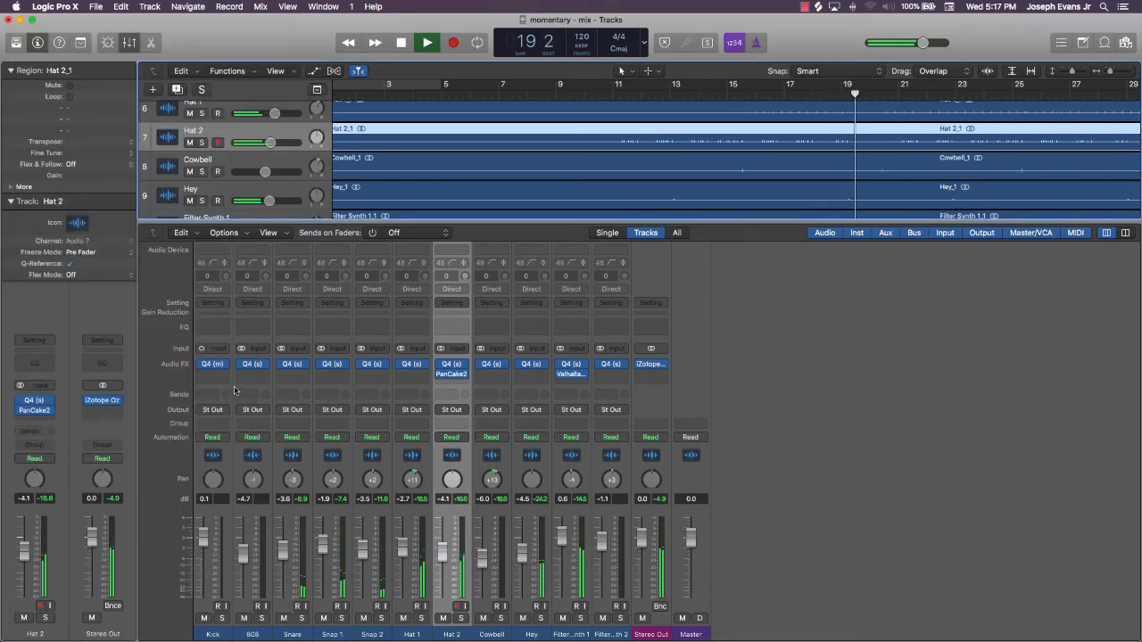
# Insert the mono Waves MV2 on the Kick in the slot after its Q4
pyautogui.click(217, 375)
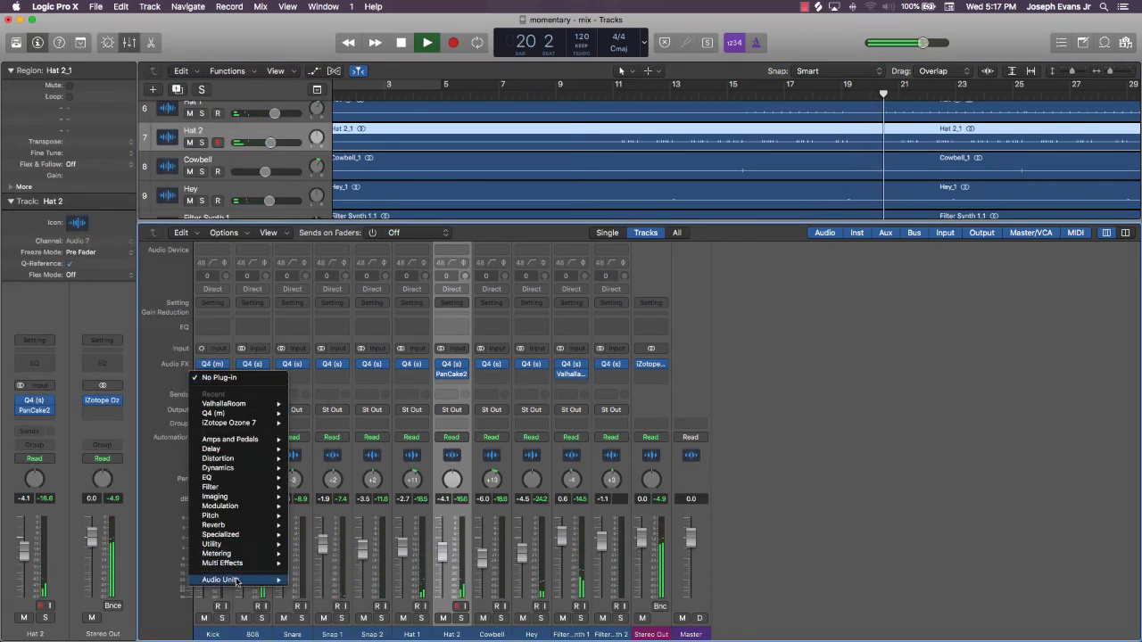
pyautogui.moveTo(223, 580)
pyautogui.moveTo(353, 630)
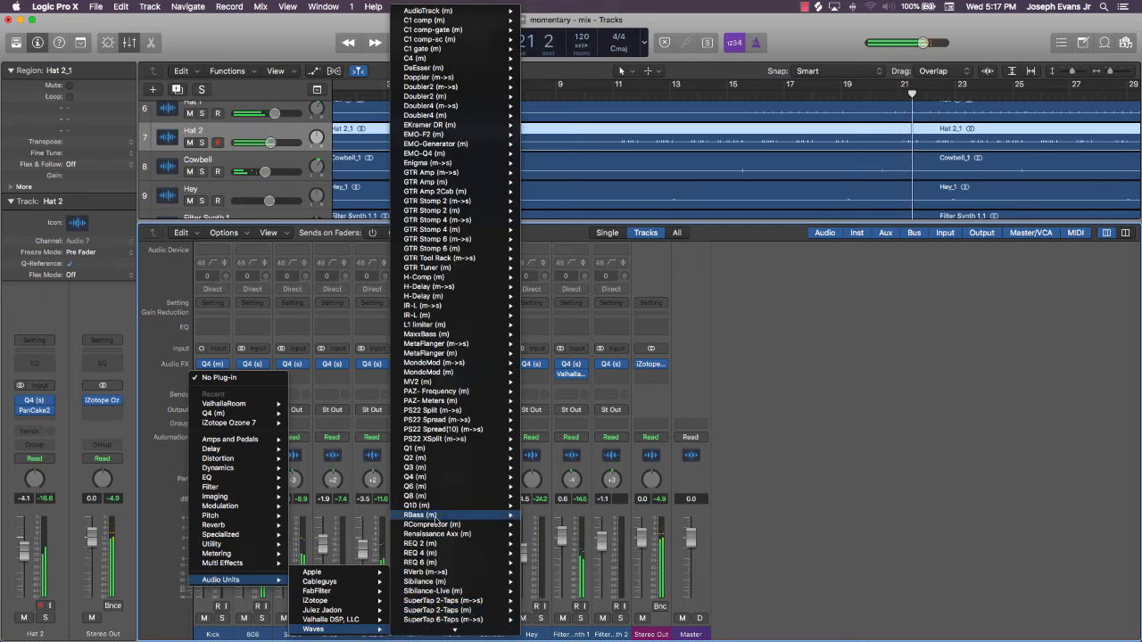
pyautogui.scroll(-5, 429, 518)
pyautogui.moveTo(436, 516)
pyautogui.scroll(5, 437, 516)
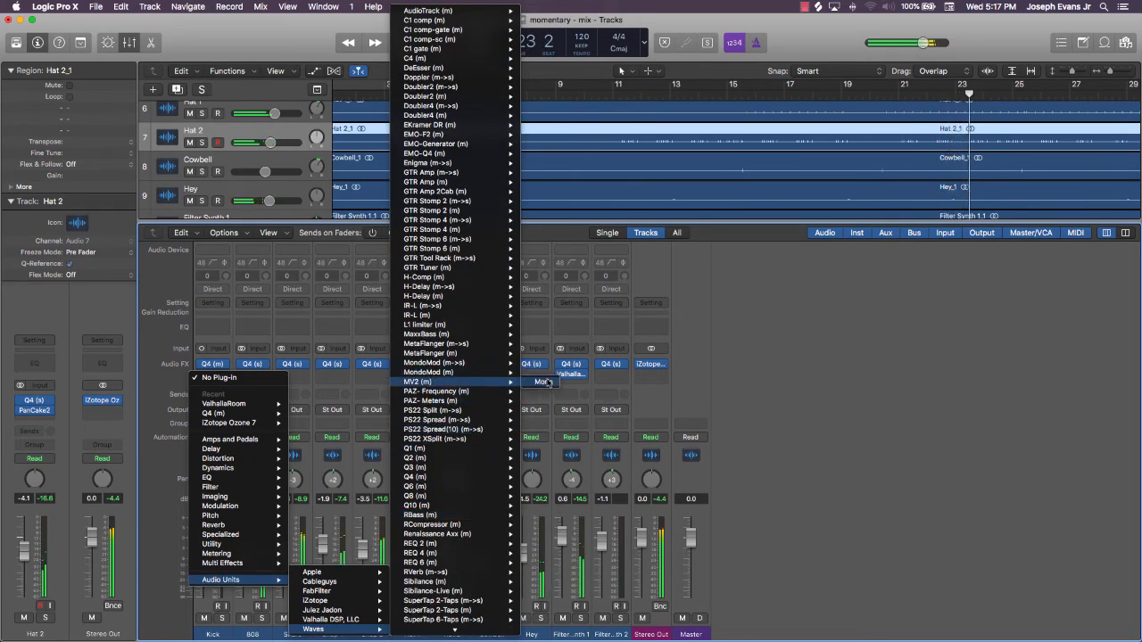
pyautogui.click(546, 382)
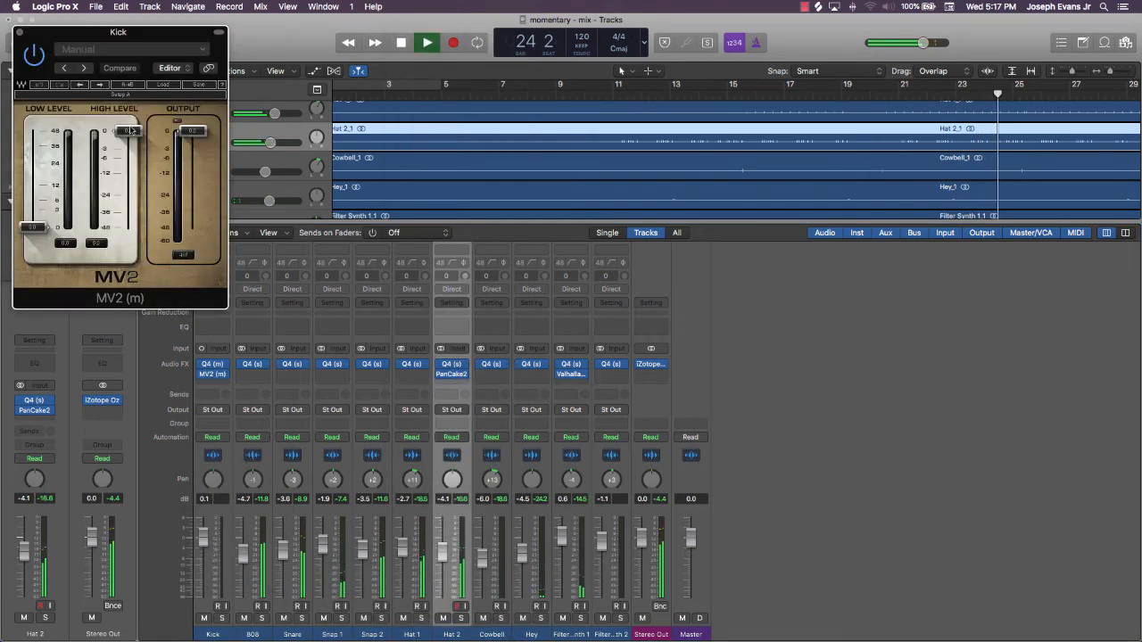
# Set the Kick MV2's high level to -4.9 and low level to 1.5, then lower the Kick volume to -1.2 dB during the later kick section
pyautogui.moveTo(127, 131); pyautogui.dragTo(127, 154)
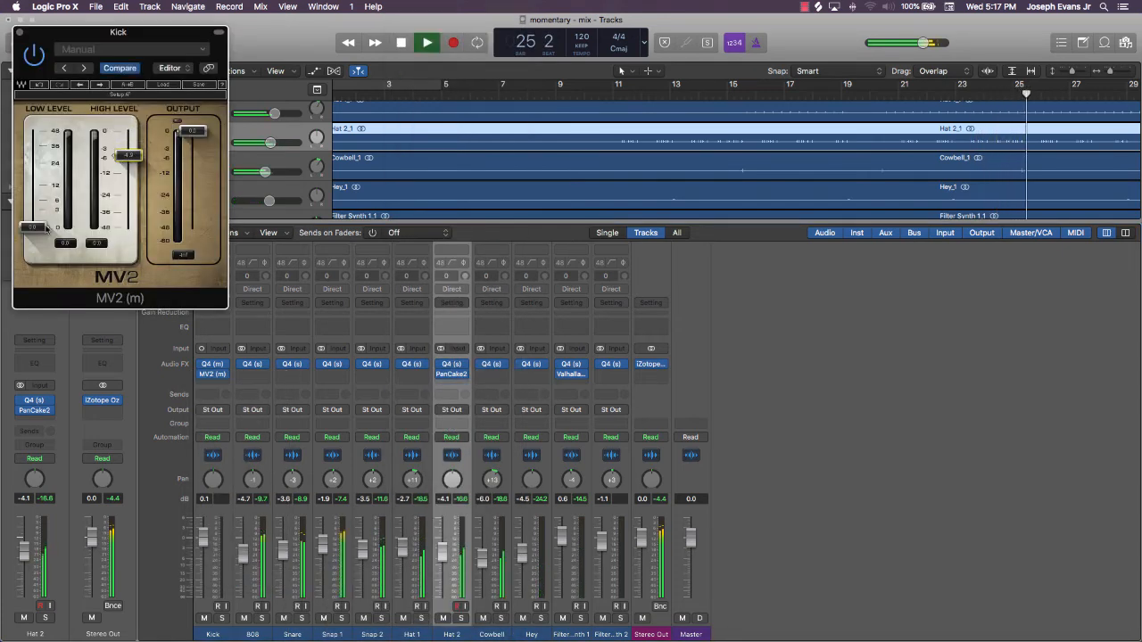
pyautogui.moveTo(33, 227); pyautogui.dragTo(44, 195)
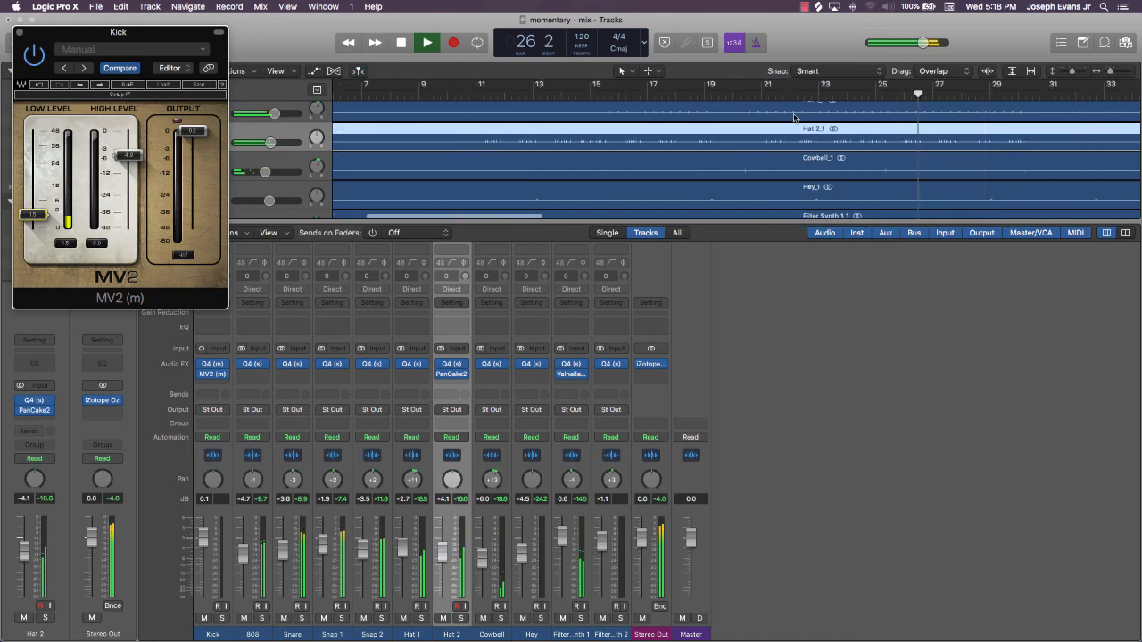
pyautogui.scroll(5, 796, 116)
pyautogui.hscroll(5, 794, 119)
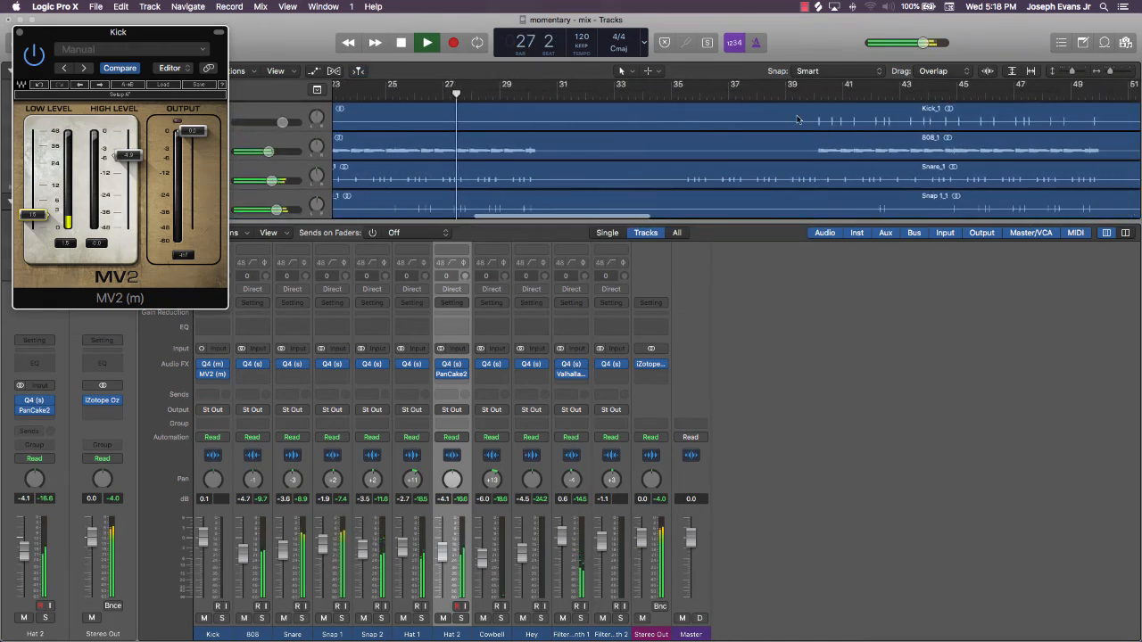
pyautogui.click(732, 96)
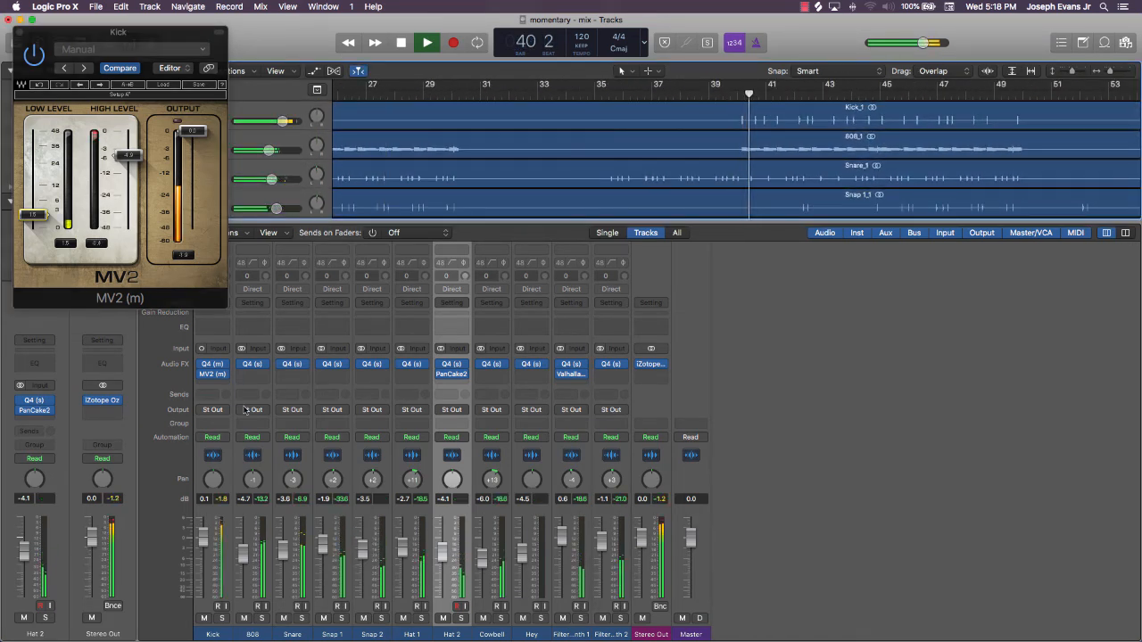
pyautogui.moveTo(205, 542); pyautogui.dragTo(205, 548)
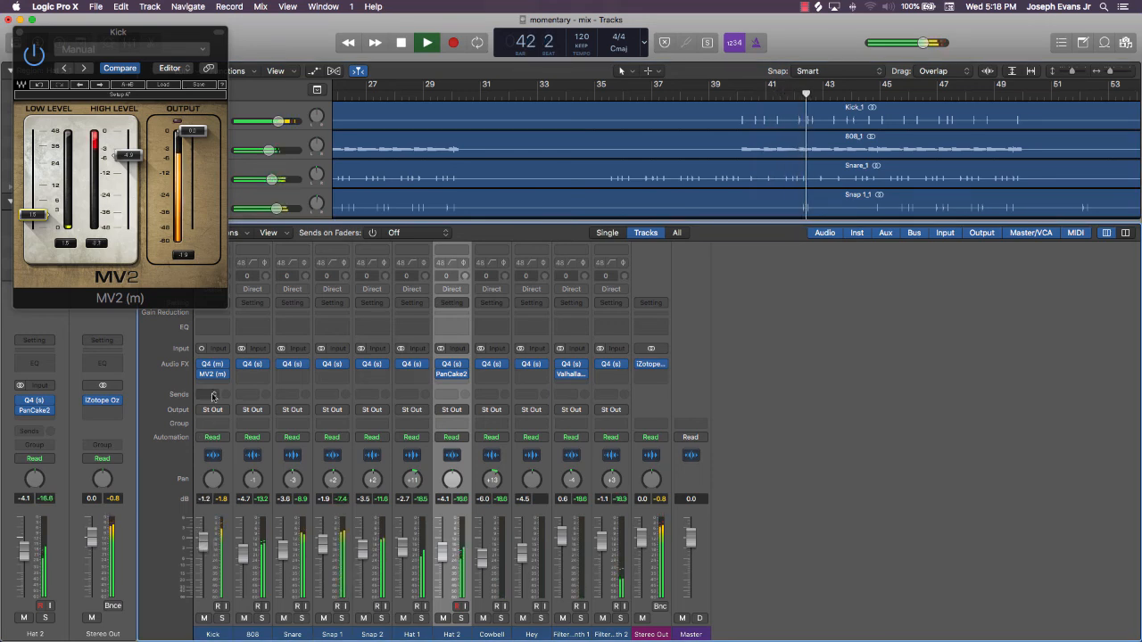
# Insert the stereo Waves MV2 on the Snare in the slot after its Q4
pyautogui.moveTo(213, 375); pyautogui.dragTo(299, 378)
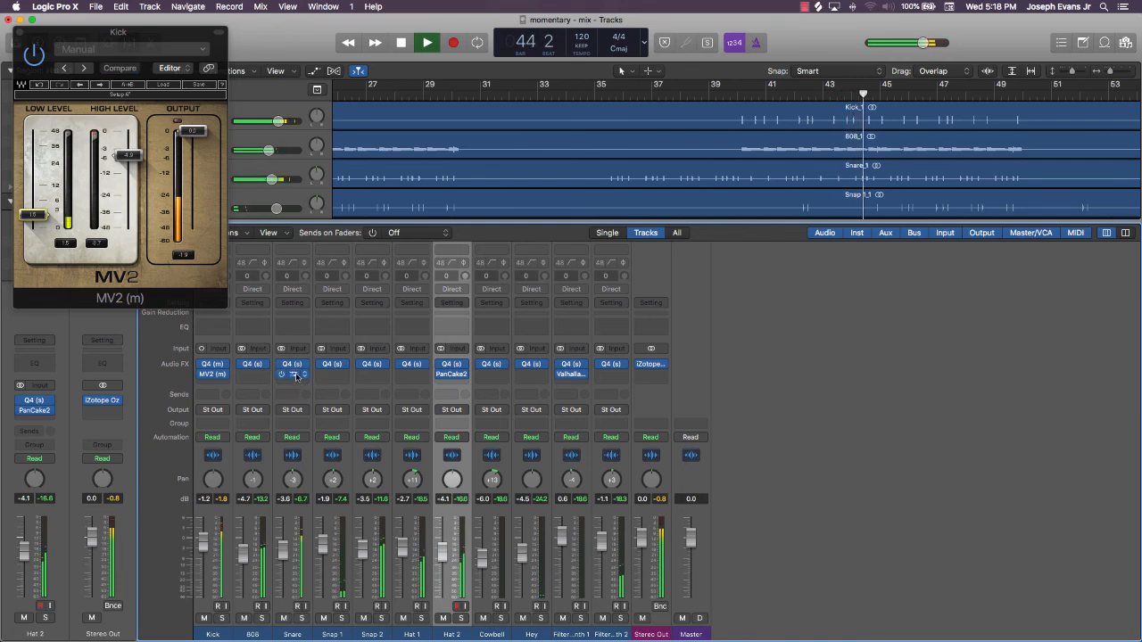
pyautogui.press('super+z')
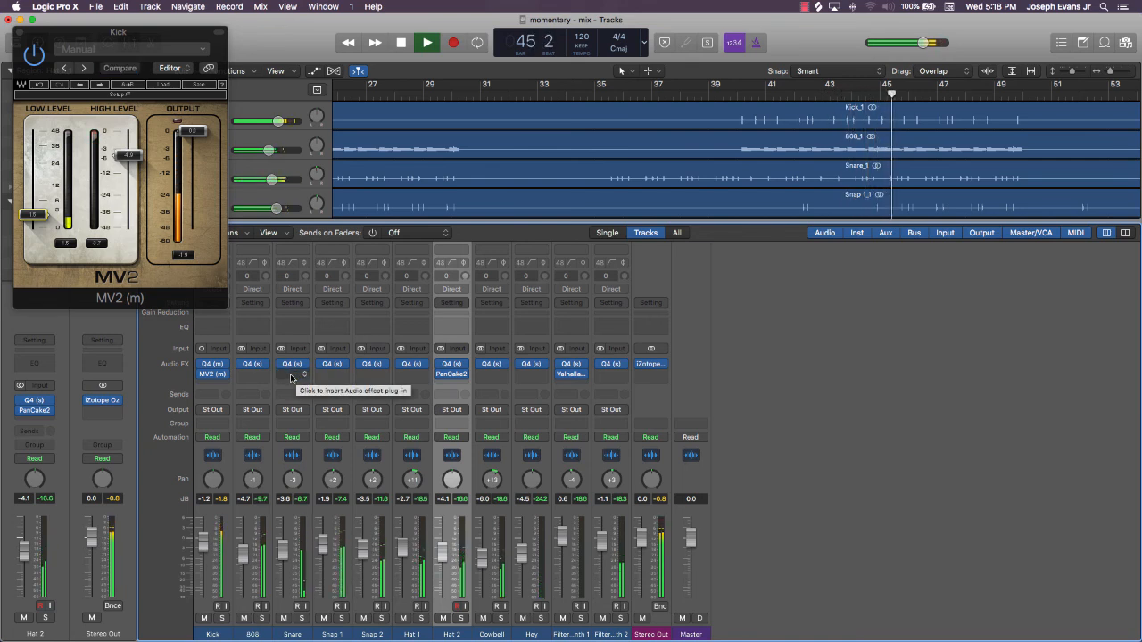
pyautogui.click(291, 377)
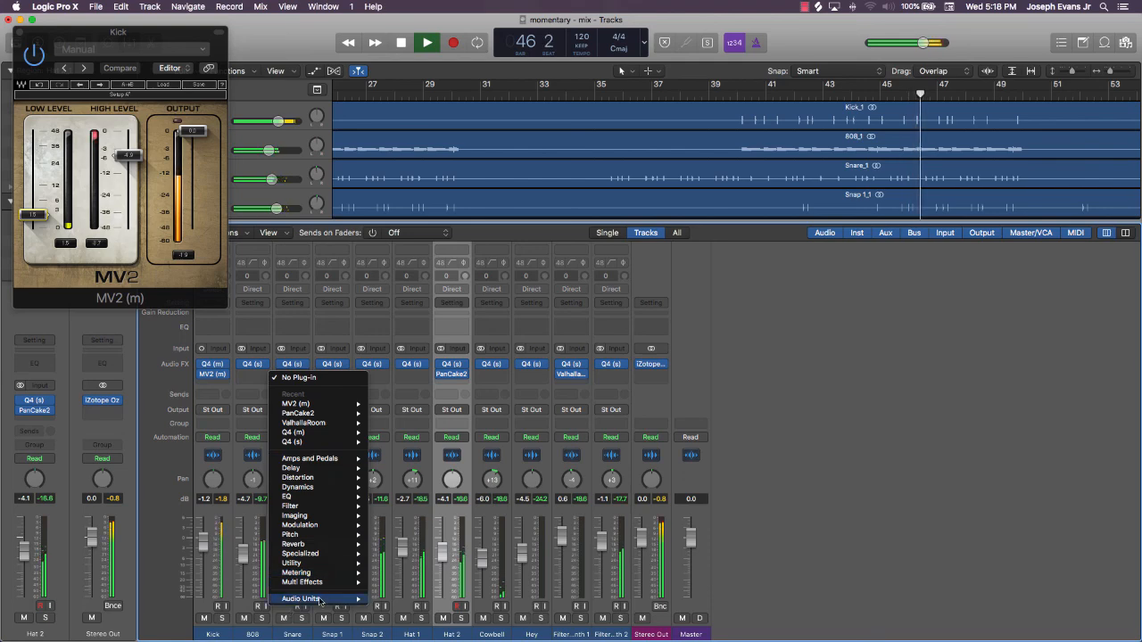
pyautogui.moveTo(321, 599)
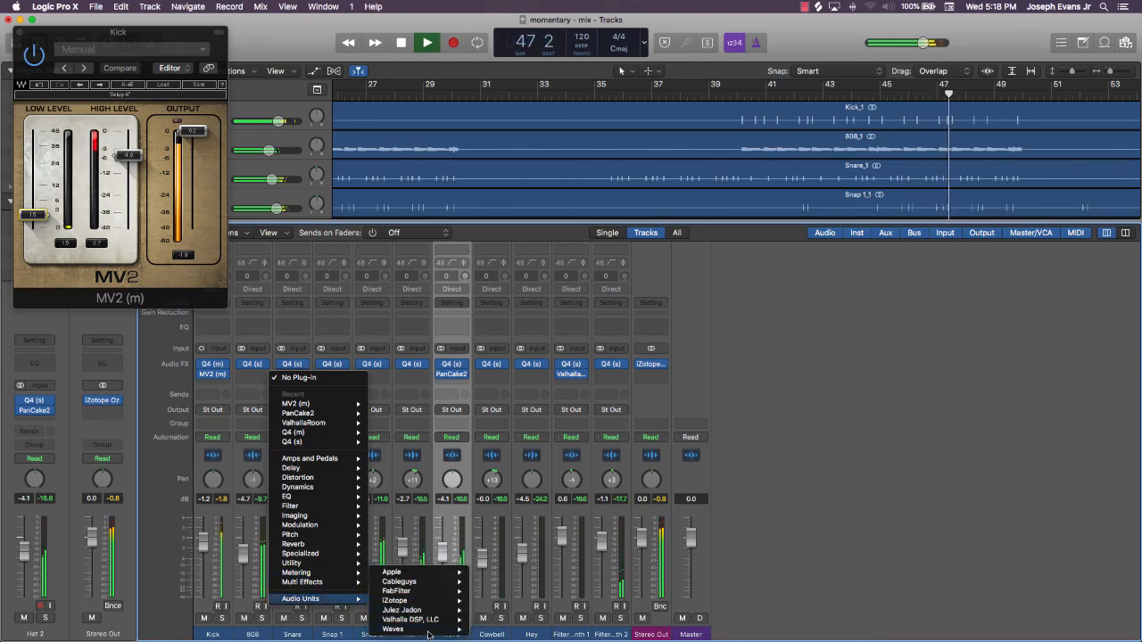
pyautogui.moveTo(427, 630)
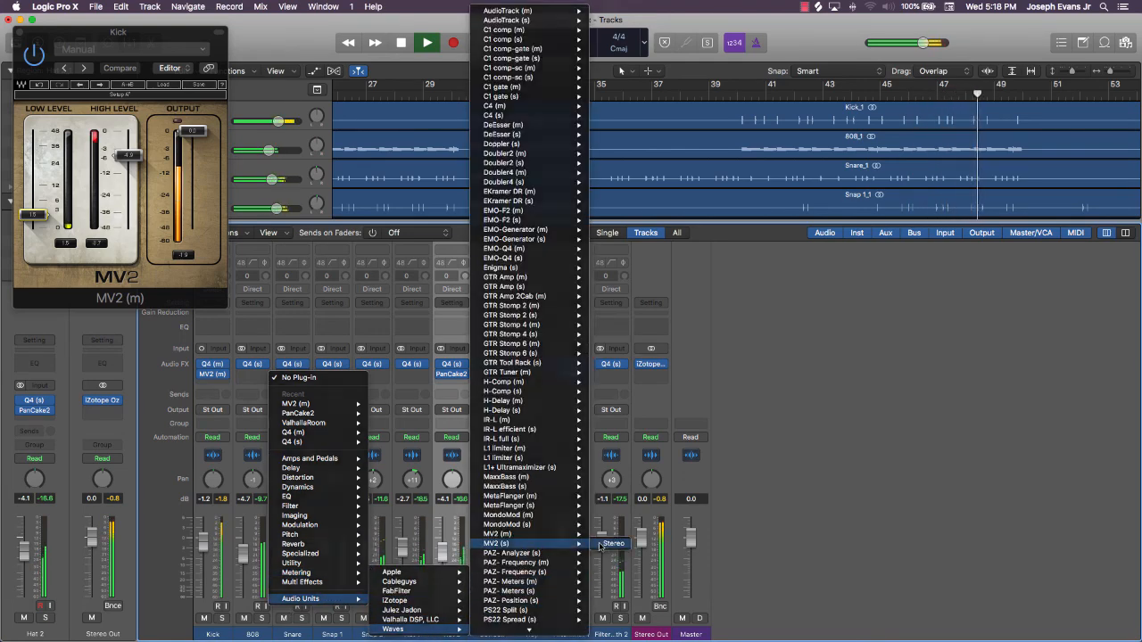
pyautogui.click(606, 544)
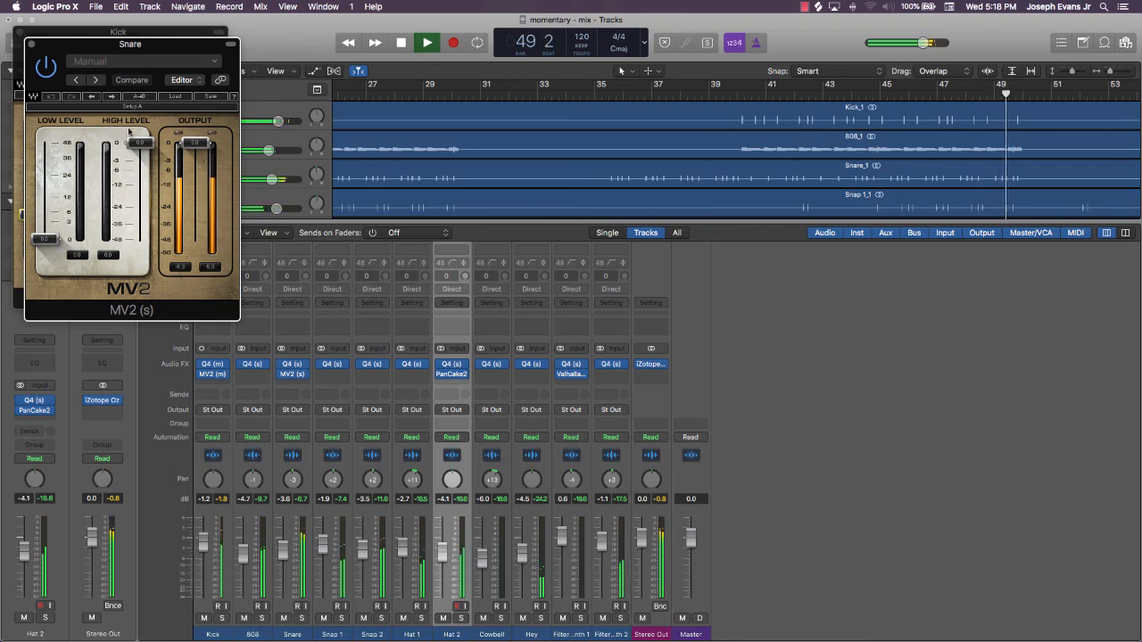
# Set the Snare MV2's high level to -6.2 and low level to about 2.8, then stop playback and close both MV2 windows
pyautogui.moveTo(140, 143); pyautogui.dragTo(140, 156)
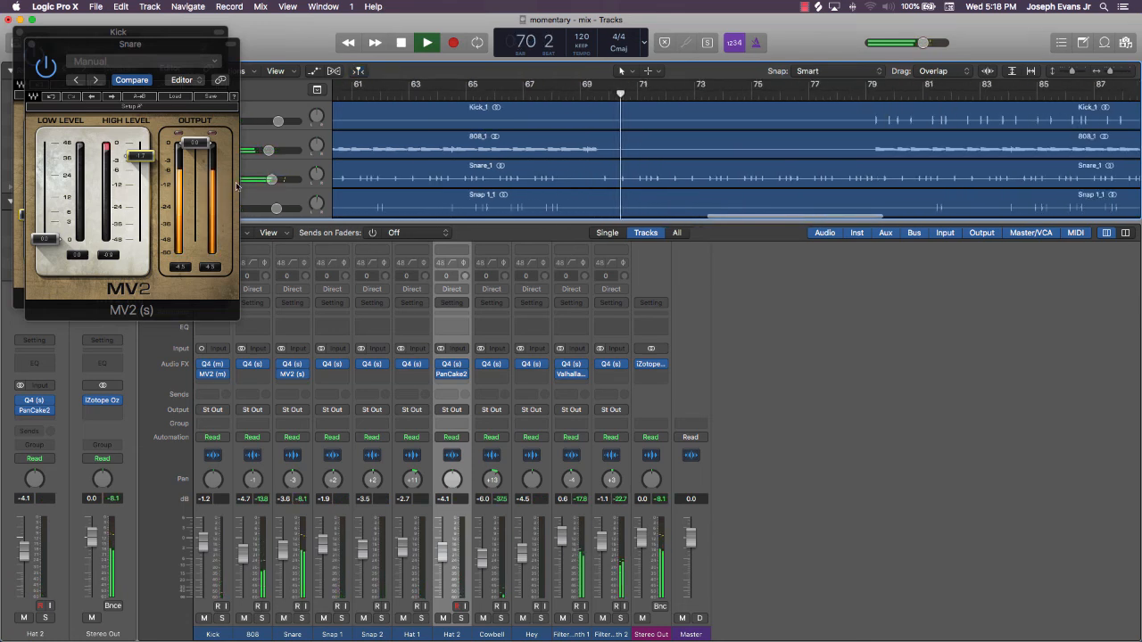
pyautogui.moveTo(140, 156); pyautogui.dragTo(140, 168)
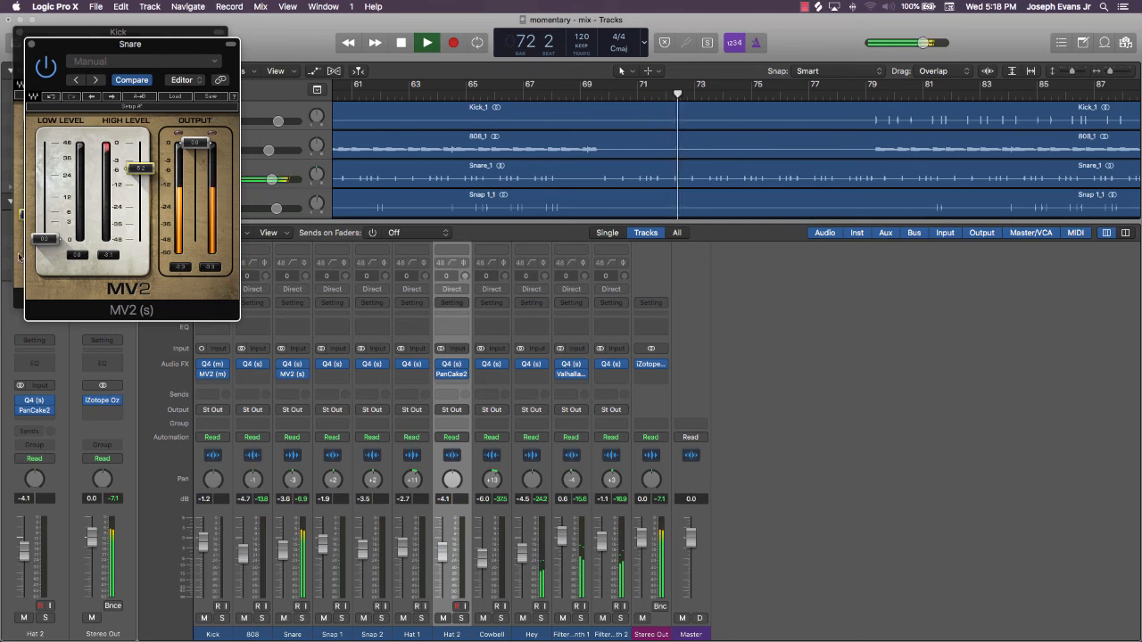
pyautogui.moveTo(44, 238); pyautogui.dragTo(44, 220)
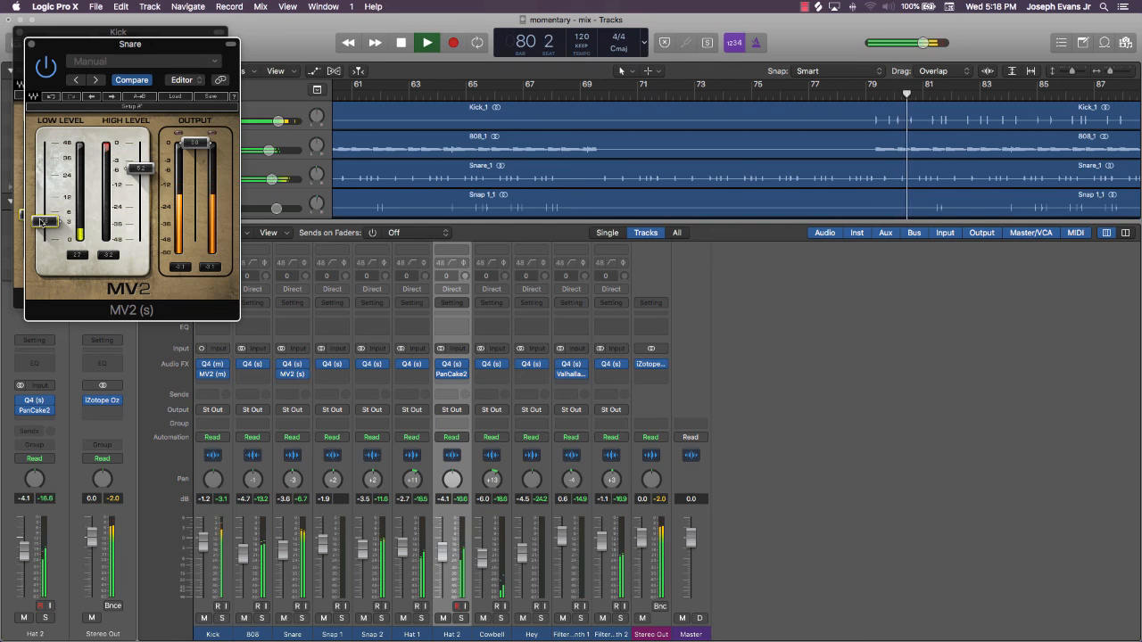
pyautogui.press('space')
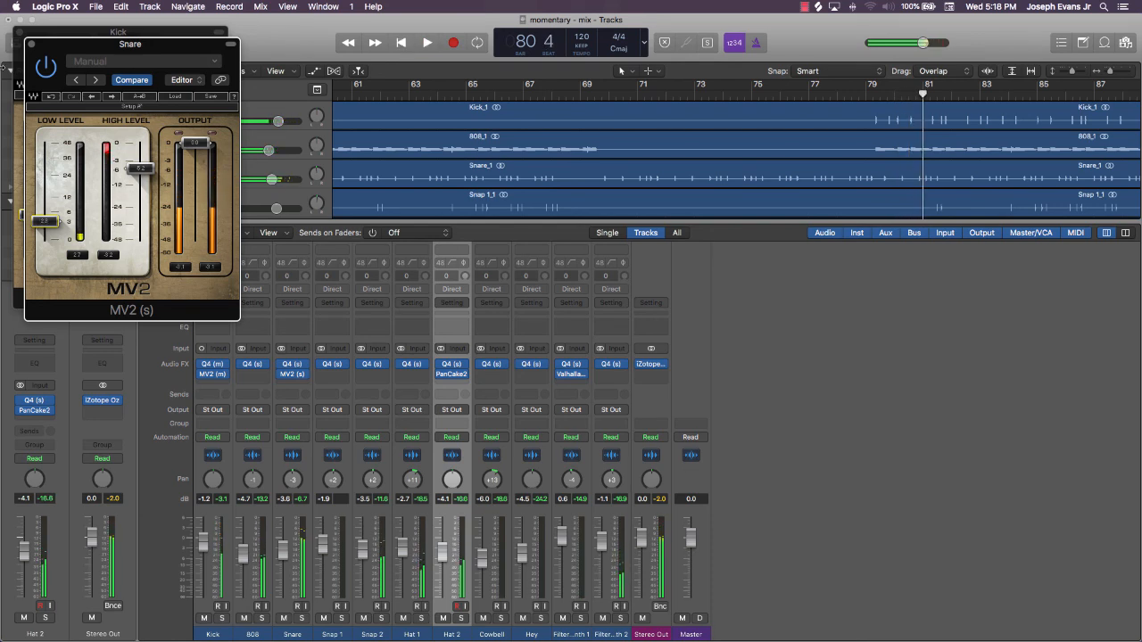
pyautogui.click(33, 46)
pyautogui.click(19, 32)
# Deselect the Hat 2 region and move the project end marker to about bar 100, just past the longest regions
pyautogui.hscroll(5, 624, 126)
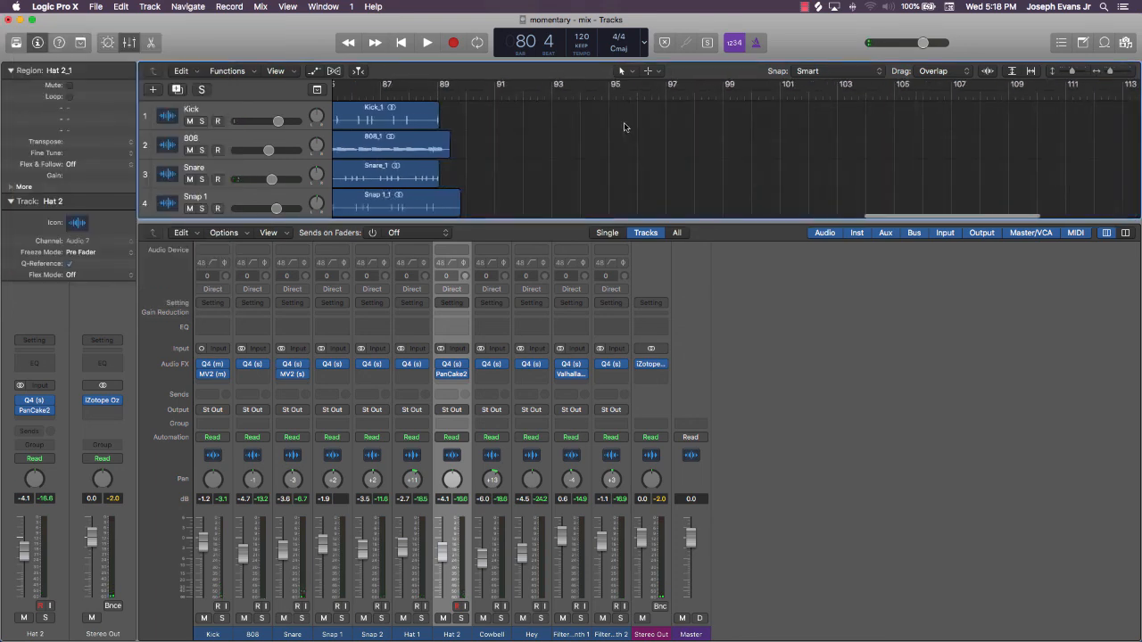
pyautogui.hscroll(-6, 625, 126)
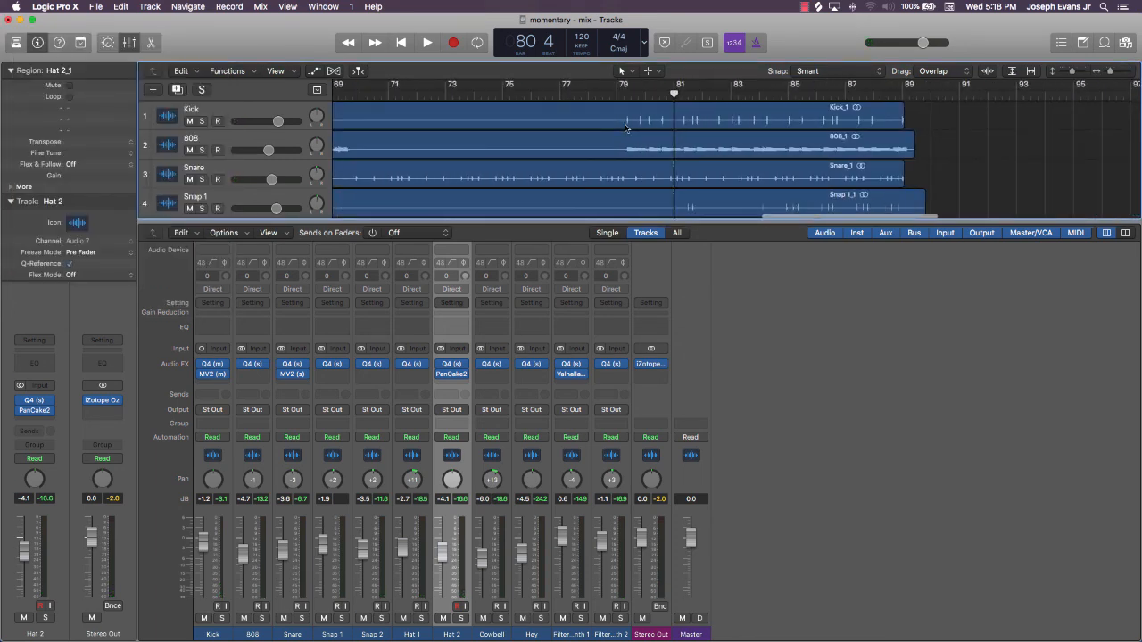
pyautogui.press('super+Right')
pyautogui.press('super+Right')
pyautogui.press('super+Left')
pyautogui.press('super+Left')
pyautogui.press('super+Left')
pyautogui.press('super+Left')
pyautogui.press('super+Left')
pyautogui.press('super+Left')
pyautogui.press('super+Up')
pyautogui.press('super+Up')
pyautogui.press('super+Up')
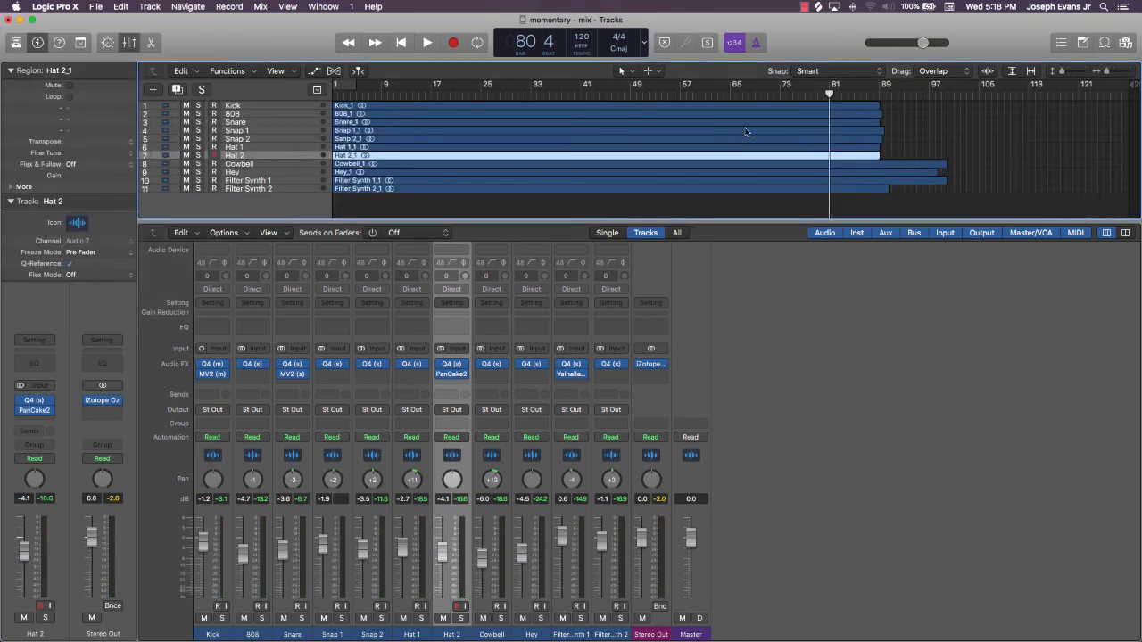
pyautogui.click(931, 131)
pyautogui.moveTo(1131, 83); pyautogui.dragTo(951, 117)
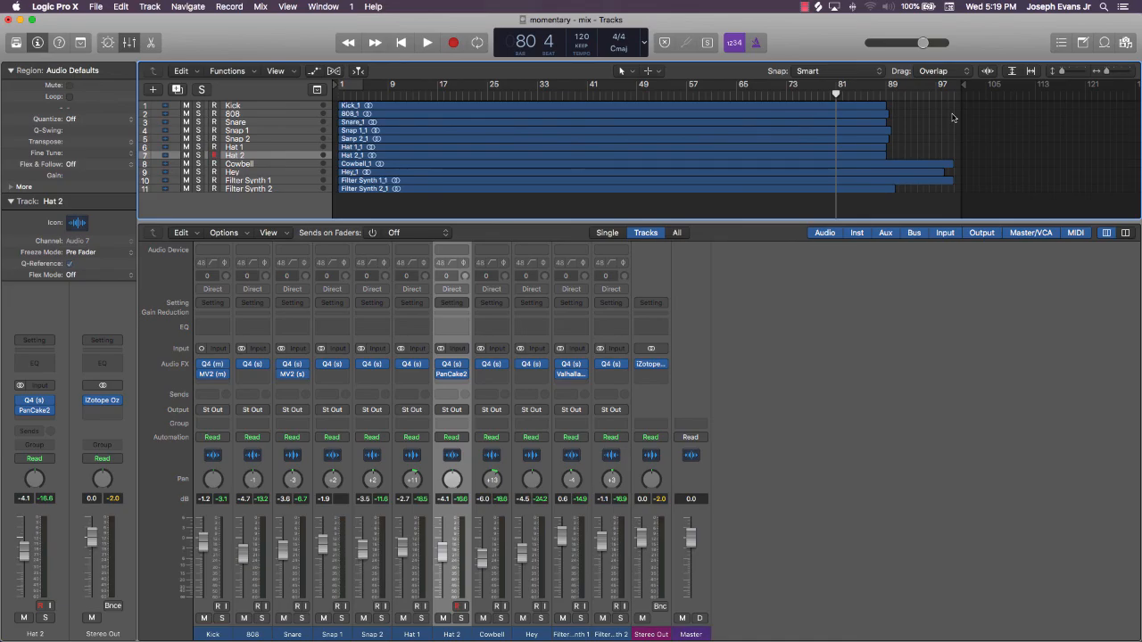